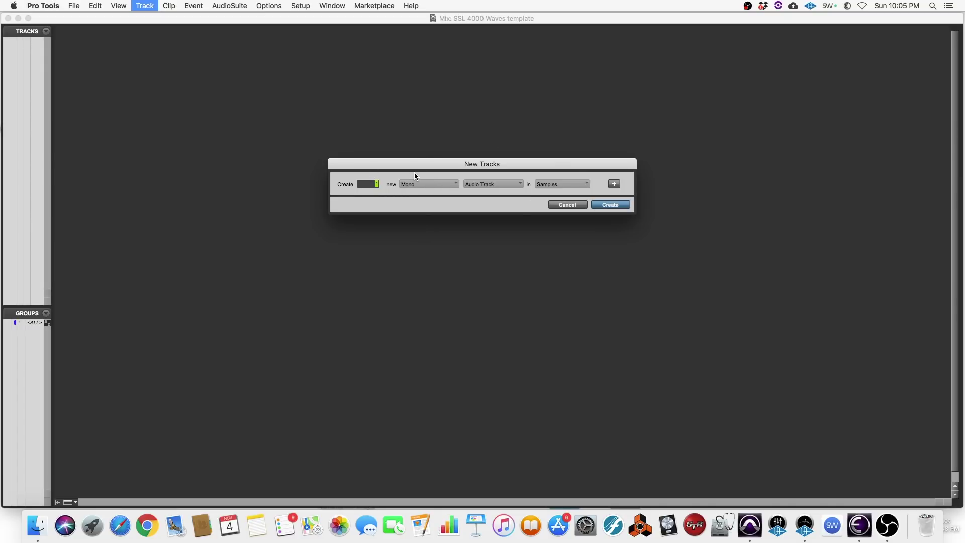
# Specify 16 new mono audio tracks with a ticks timebase.
pyautogui.write('16')
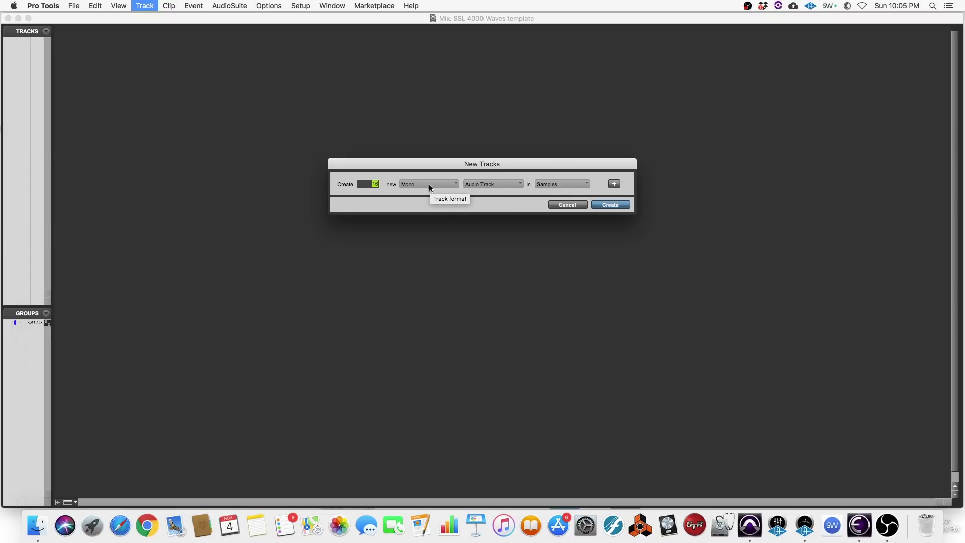
pyautogui.click(511, 184)
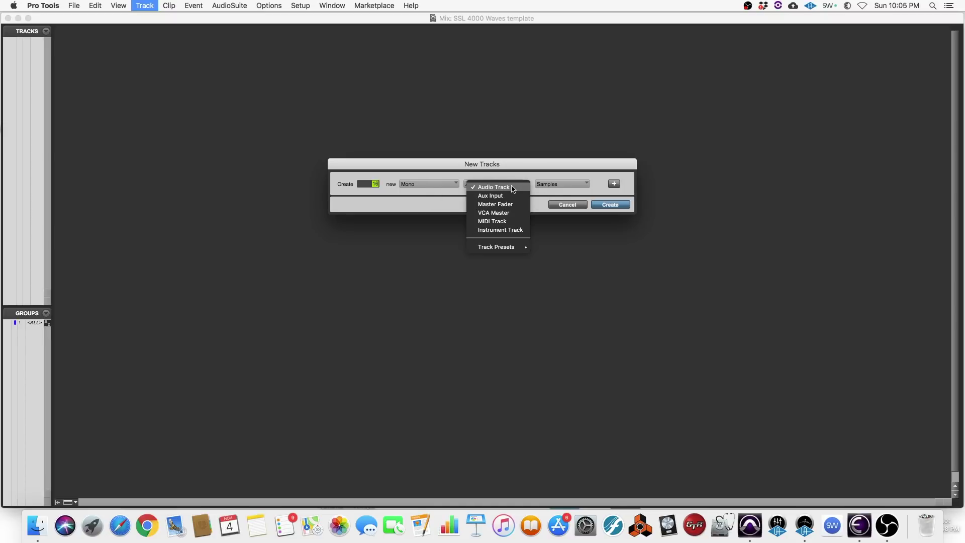
pyautogui.click(513, 189)
pyautogui.click(553, 184)
pyautogui.click(558, 194)
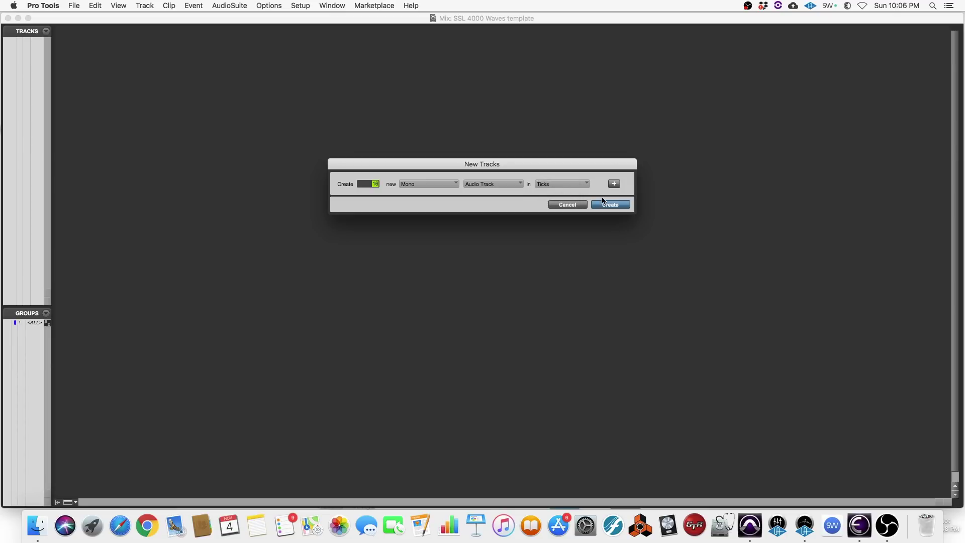
# Add a second entry for 8 stereo Aux Input tracks in samples and create all the tracks.
pyautogui.click(612, 184)
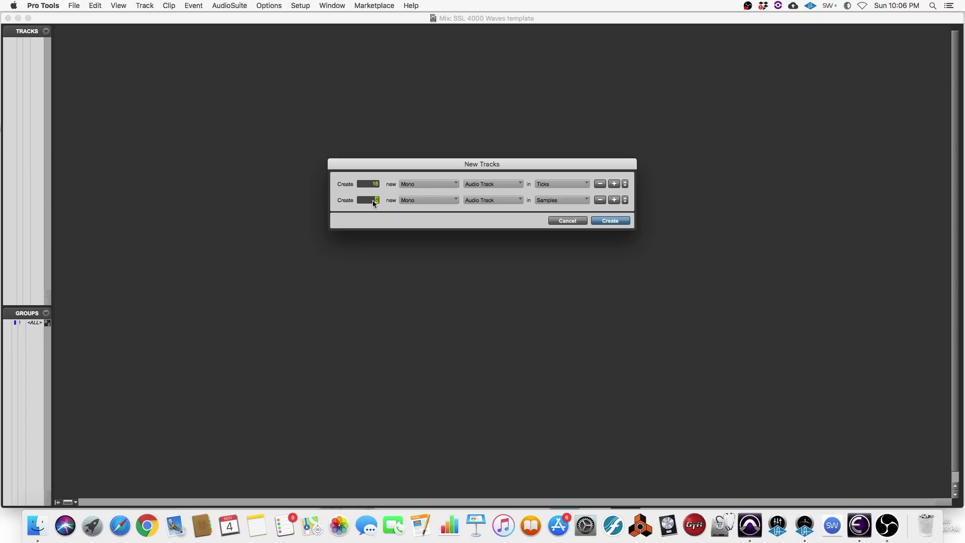
pyautogui.click(424, 200)
pyautogui.click(428, 213)
pyautogui.click(479, 202)
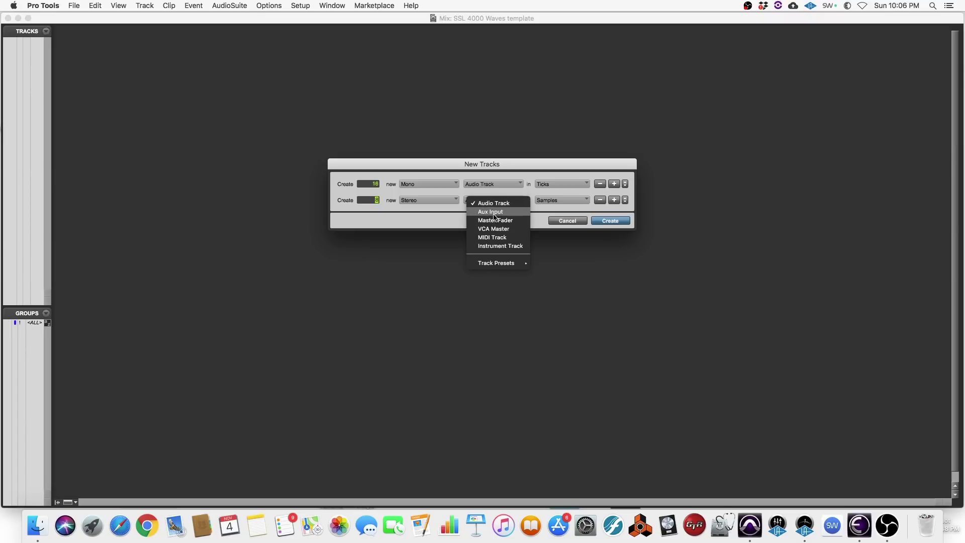
pyautogui.click(495, 213)
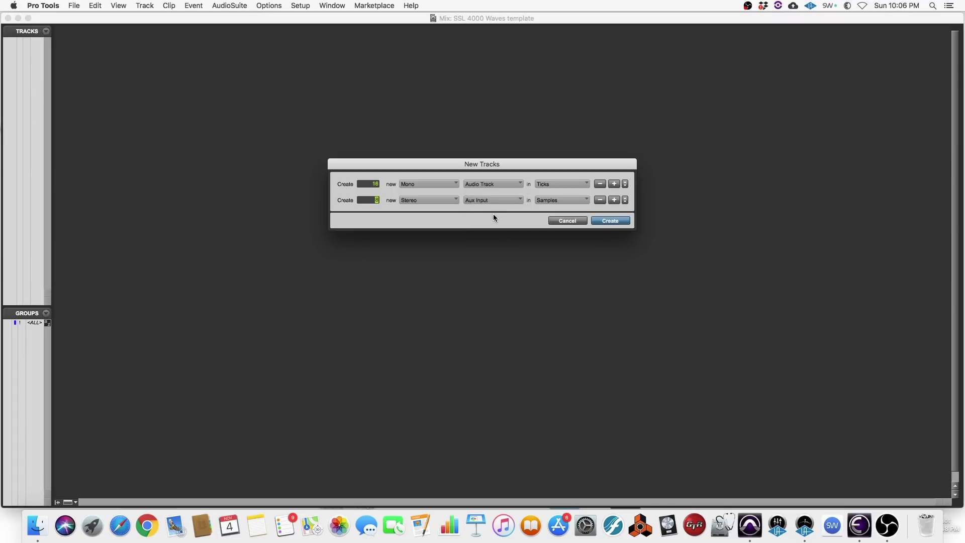
pyautogui.click(617, 222)
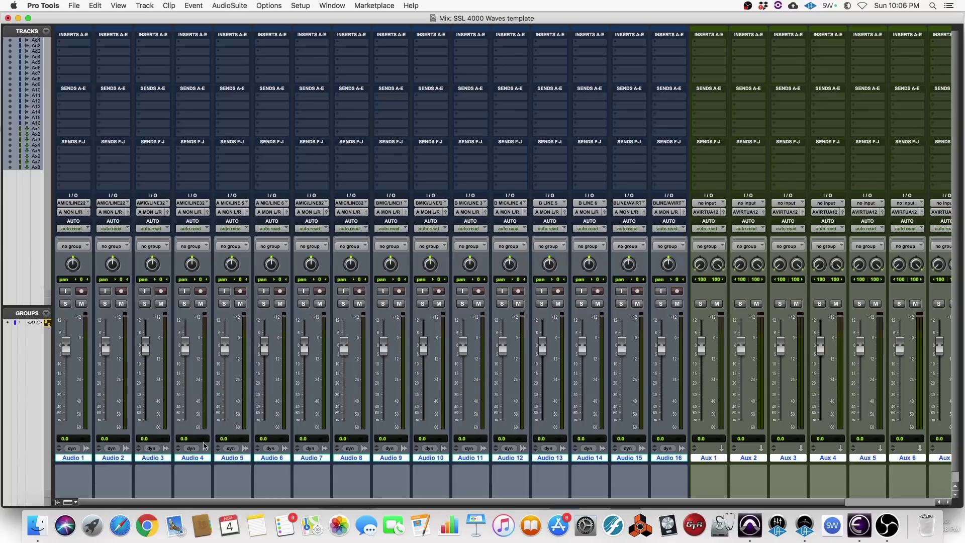
# Rename the first four audio tracks as piano, bajo, Guitarra 1 and Guitarra 2.
pyautogui.doubleClick(74, 459)
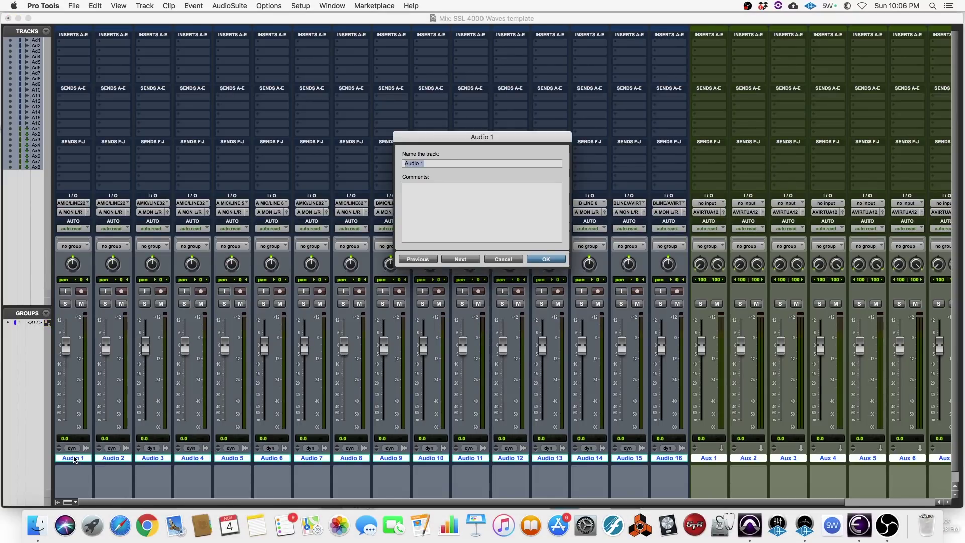
pyautogui.write('piano')
pyautogui.click(460, 261)
pyautogui.write('bajo')
pyautogui.click(460, 260)
pyautogui.write('Guitarra 1')
pyautogui.click(461, 260)
pyautogui.write('Giitarra 2')
pyautogui.click(470, 259)
# Rename Audio 5, Audio 6 and Audio 7 as cello, viola and violin.
pyautogui.write('c')
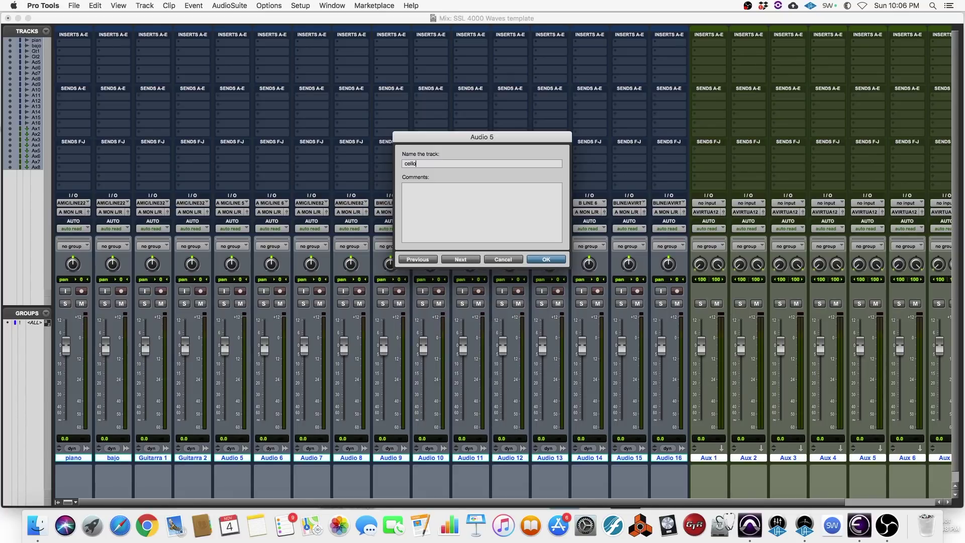
pyautogui.write('ello')
pyautogui.click(475, 260)
pyautogui.write('viola')
pyautogui.click(476, 259)
pyautogui.write('violin')
pyautogui.click(474, 260)
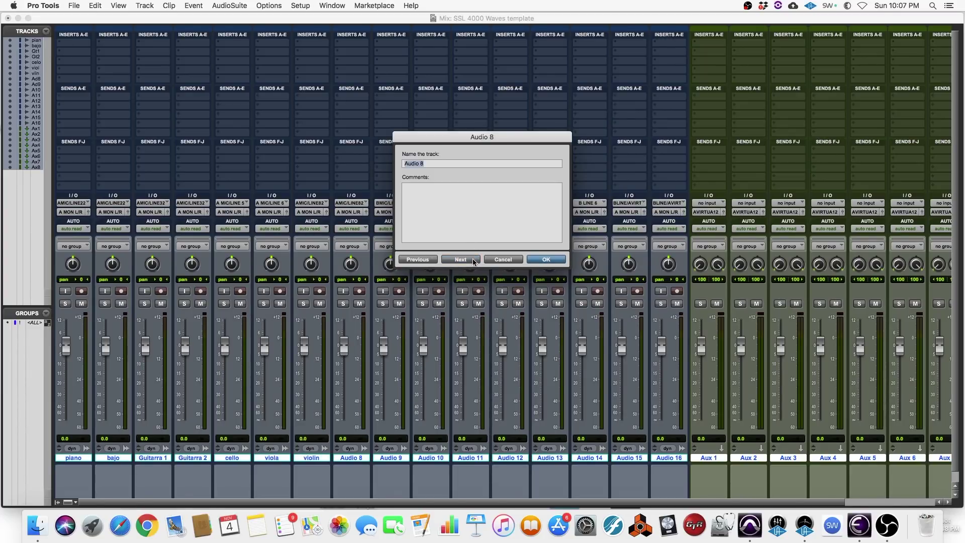
# Rename Audio 8, Audio 9 and Audio 10 as synth 1, Synth 2 and kick.
pyautogui.write('synth 1')
pyautogui.click(465, 260)
pyautogui.write('Synth 2')
pyautogui.click(473, 259)
pyautogui.press('BackSpace')
pyautogui.write('kick')
pyautogui.click(457, 260)
# Rename the Audio 11 track as snare.
pyautogui.write('na')
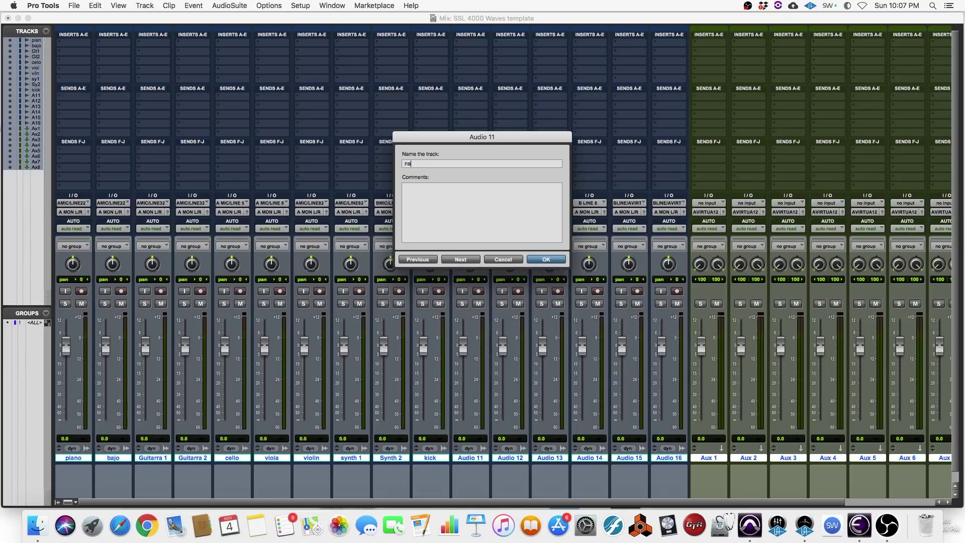
pyautogui.write('nre=')
pyautogui.press('BackSpace')
pyautogui.press('BackSpace')
pyautogui.press('BackSpace')
pyautogui.press('BackSpace')
pyautogui.press('BackSpace')
pyautogui.press('BackSpace')
pyautogui.write('snaree')
pyautogui.click(460, 260)
# Rename Audio 12, Audio 13 and Audio 14 as tom 1, tom 2 and floor tom.
pyautogui.write('tom 1')
pyautogui.click(465, 260)
pyautogui.write('tom 2')
pyautogui.click(470, 260)
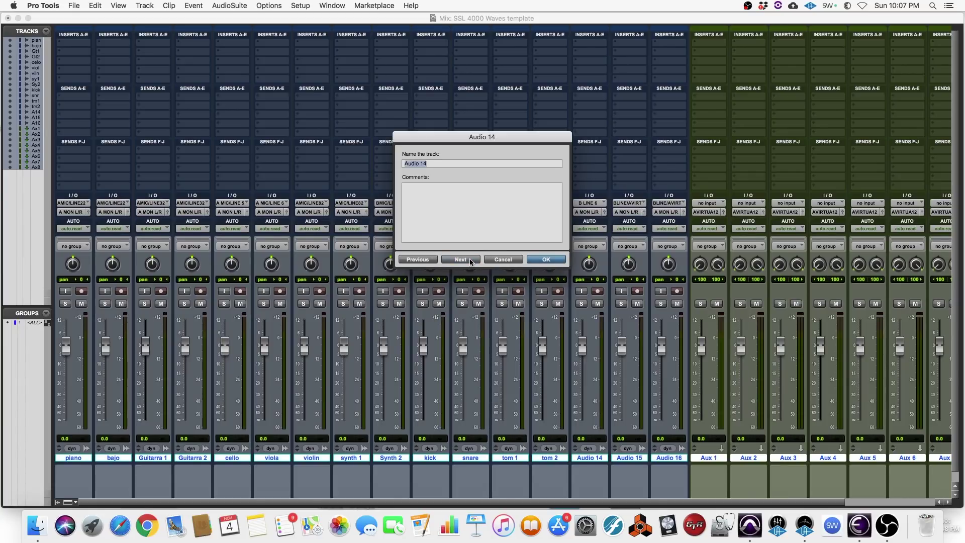
pyautogui.write('floor tom')
pyautogui.click(470, 260)
# Rename the Audio 15 track as overhead L.
pyautogui.press('BackSpace')
pyautogui.write('overhea')
pyautogui.press('BackSpace')
pyautogui.write('d')
pyautogui.write('ad')
pyautogui.write(' L')
pyautogui.click(466, 261)
# Rename the Audio 16 track as Overhead R.
pyautogui.write('OVERHEARD')
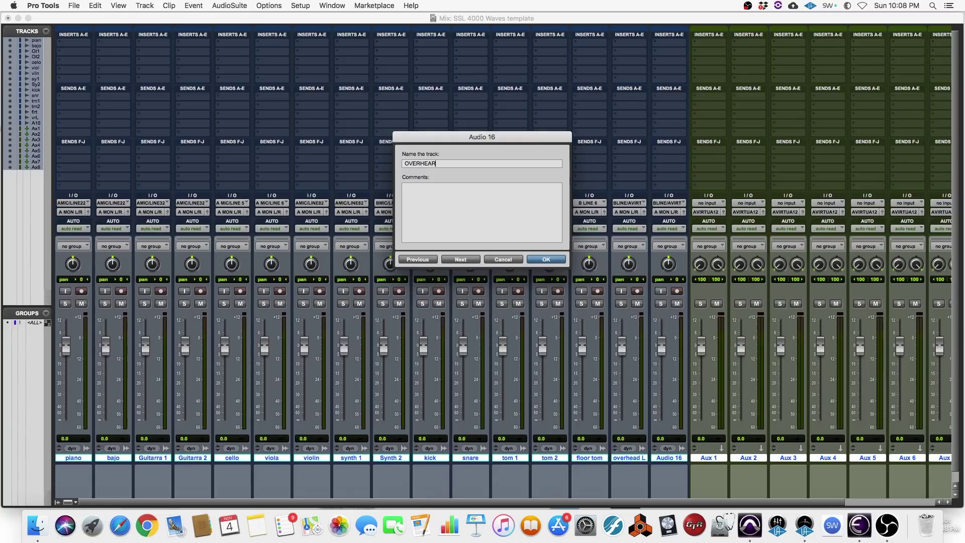
pyautogui.press('BackSpace')
pyautogui.press('BackSpace')
pyautogui.press('BackSpace')
pyautogui.press('BackSpace')
pyautogui.press('BackSpace')
pyautogui.press('BackSpace')
pyautogui.press('BackSpace')
pyautogui.press('BackSpace')
pyautogui.write('verhead R')
pyautogui.click(467, 260)
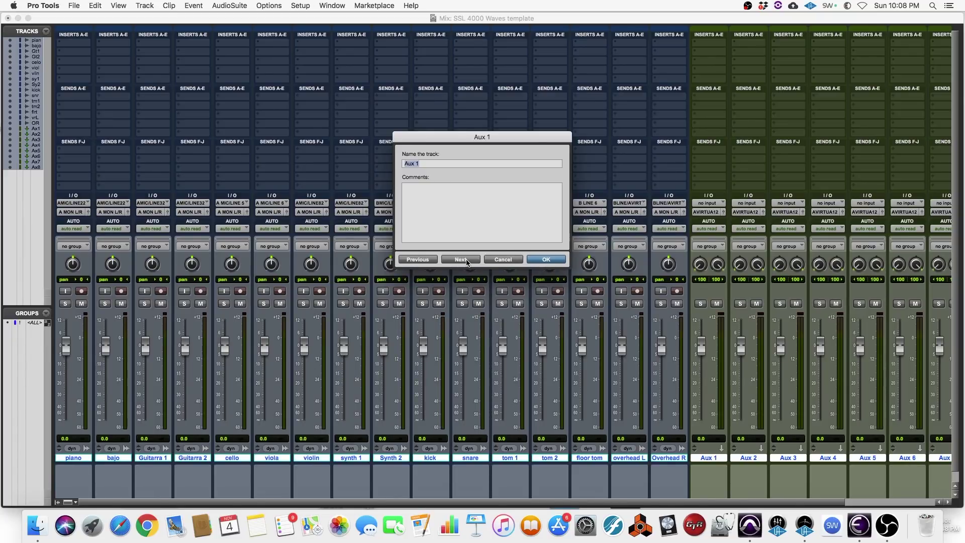
# Rename Aux 1 as Drum buss and Aux 2 as Keys.
pyautogui.write('Drum buss')
pyautogui.click(465, 261)
pyautogui.press('BackSpace')
pyautogui.write('Keys')
pyautogui.click(462, 260)
# Rename the Aux 3 track as Guitars Buss.
pyautogui.press('BackSpace')
pyautogui.write('Guitarras')
pyautogui.press('BackSpace')
pyautogui.press('BackSpace')
pyautogui.write('s Buss')
# Go back to the Keys track, rename it Keys Buss, and return to naming Aux 4.
pyautogui.click(427, 259)
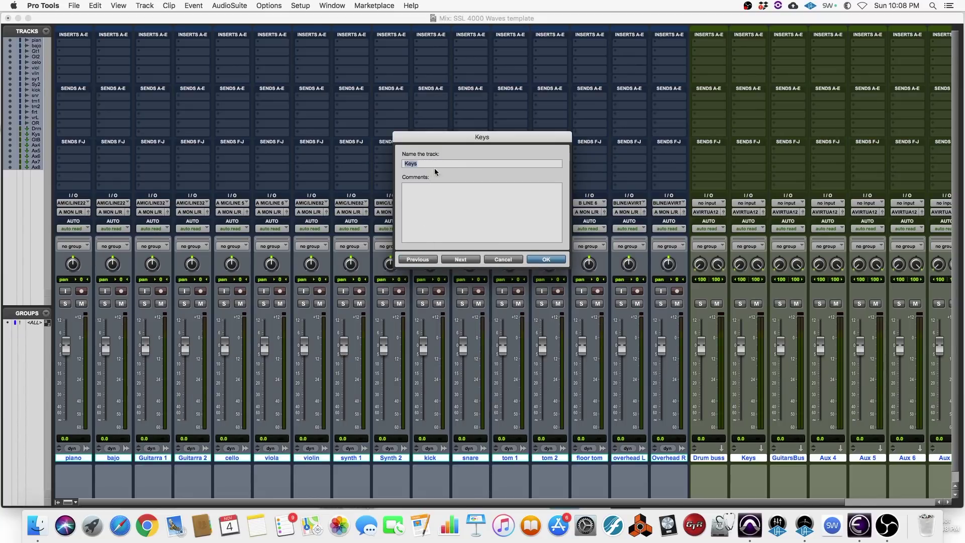
pyautogui.write('Buss')
pyautogui.click(424, 259)
pyautogui.click(469, 260)
pyautogui.click(469, 260)
pyautogui.click(468, 260)
# Rename Aux 4 as Strings buss and Aux 5 as Coro buss.
pyautogui.press('BackSpace')
pyautogui.write('trungs buss')
pyautogui.click(414, 165)
pyautogui.press('BackSpace')
pyautogui.write('i')
pyautogui.click(462, 260)
pyautogui.press('BackSpace')
pyautogui.write('Coro buss')
pyautogui.click(464, 259)
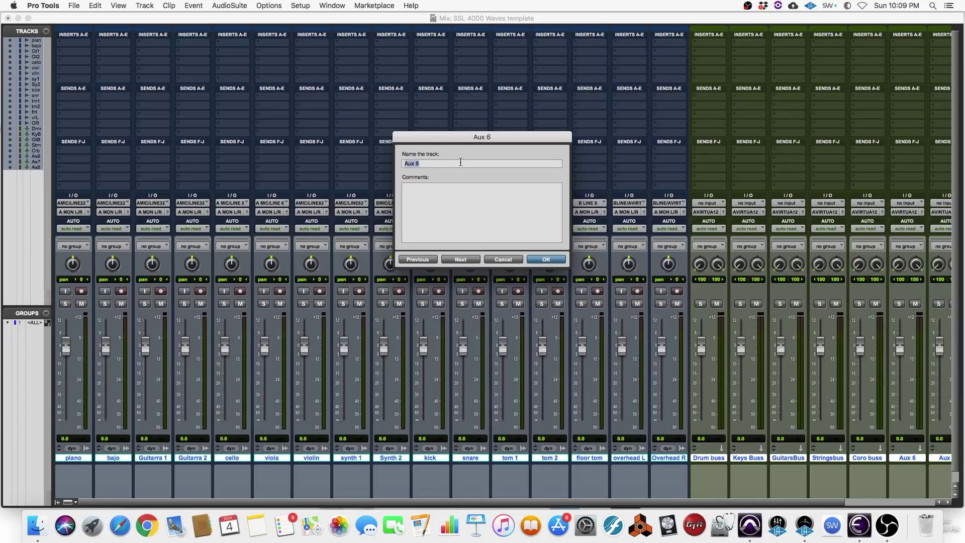
# Rename Aux 6 as low end and Aux 7 as Vox buss.
pyautogui.press('BackSpace')
pyautogui.write('low end')
pyautogui.click(473, 259)
pyautogui.press('BackSpace')
pyautogui.write('Vo')
pyautogui.write('xbuss')
pyautogui.click(465, 260)
# Rename the Aux 8 track as Master buss and finish naming the tracks.
pyautogui.press('BackSpace')
pyautogui.write('Materb')
pyautogui.press('BackSpace')
pyautogui.press('BackSpace')
pyautogui.press('BackSpace')
pyautogui.write('ster buss')
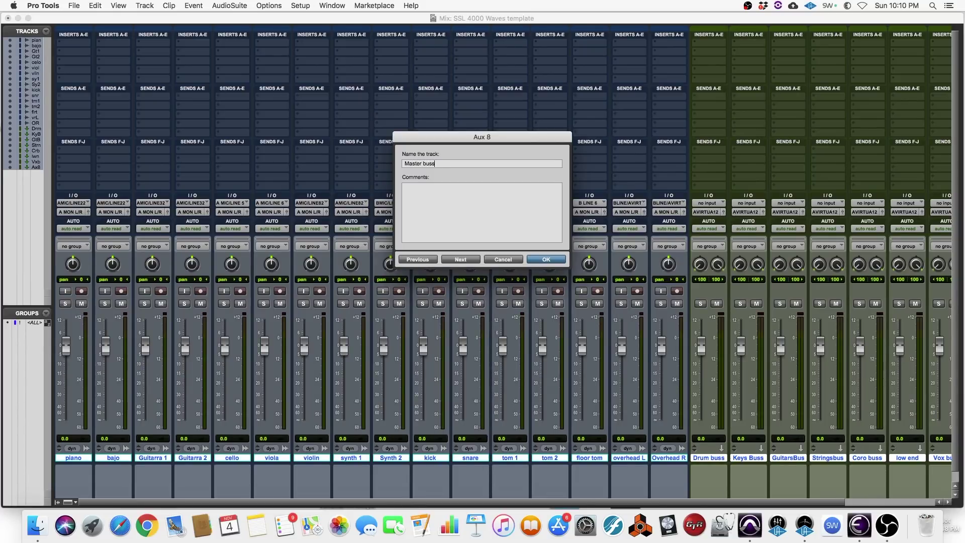
pyautogui.click(460, 259)
pyautogui.click(540, 262)
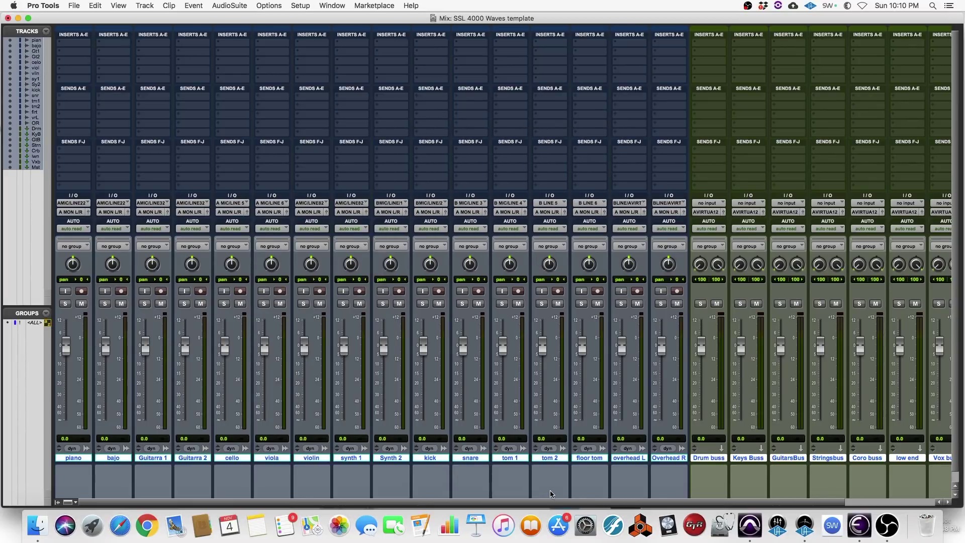
# Create 10 new mono audio tracks in samples directly after the Overhead R track.
pyautogui.moveTo(559, 505); pyautogui.dragTo(629, 498)
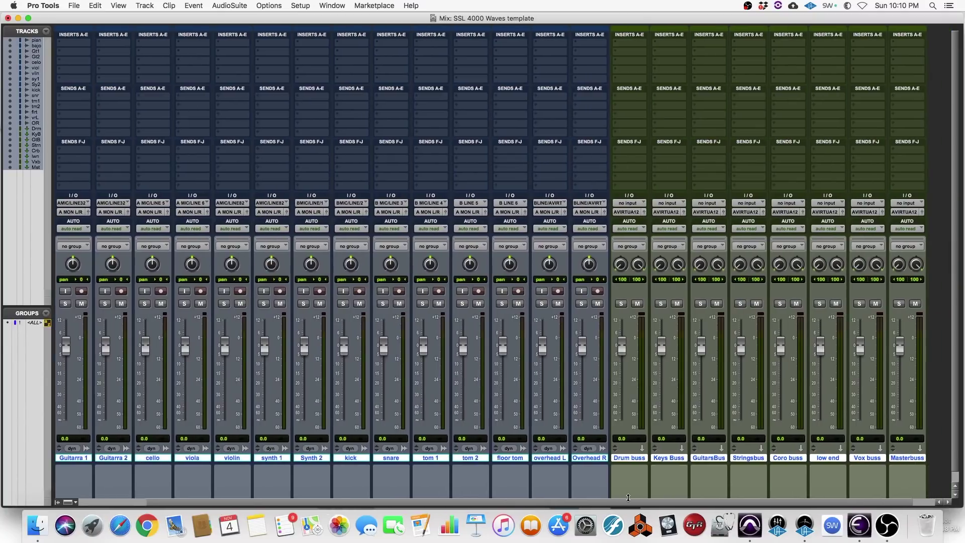
pyautogui.click(585, 458)
pyautogui.click(592, 460)
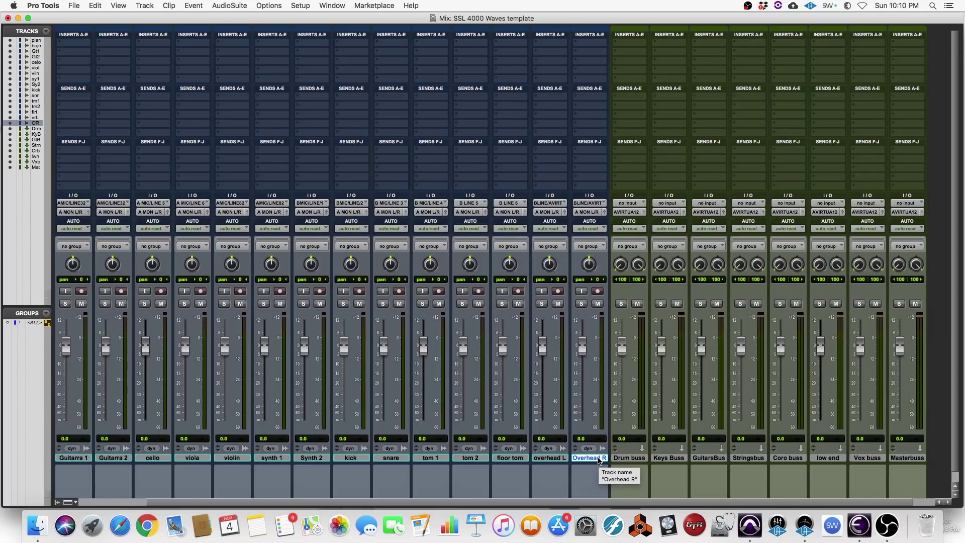
pyautogui.press('super+shift+n')
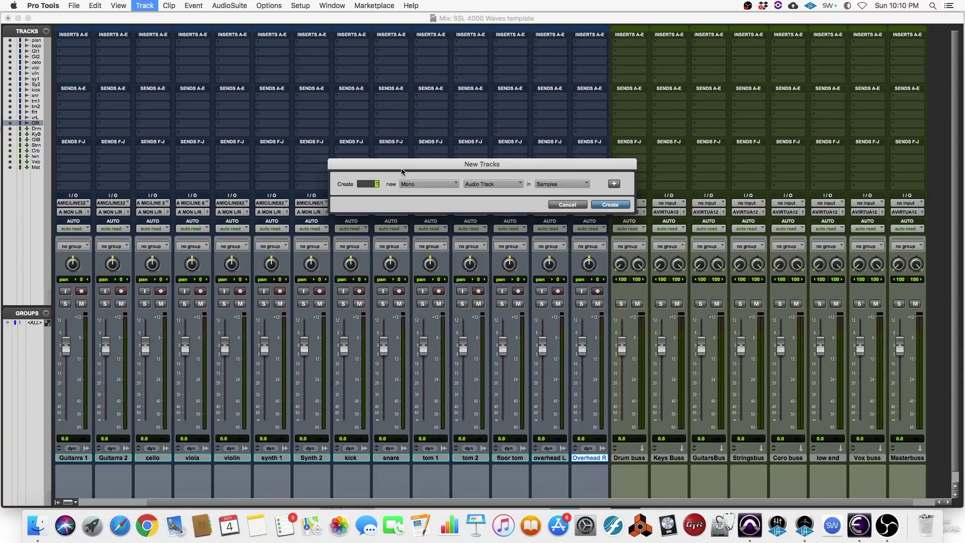
pyautogui.write('10')
pyautogui.press('Return')
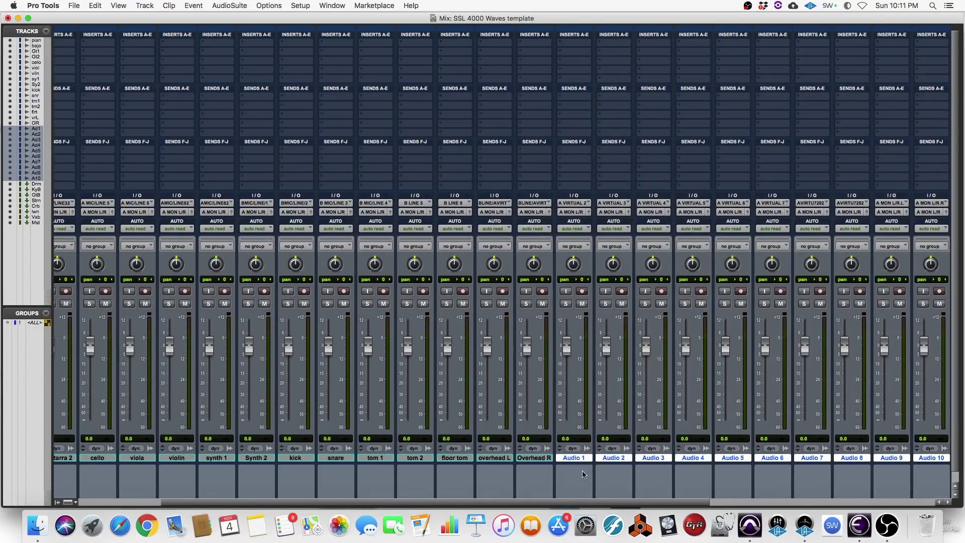
# Rename the first four new audio tracks as coro 1, coro 2, coro 3 and coro 4.
pyautogui.doubleClick(573, 457)
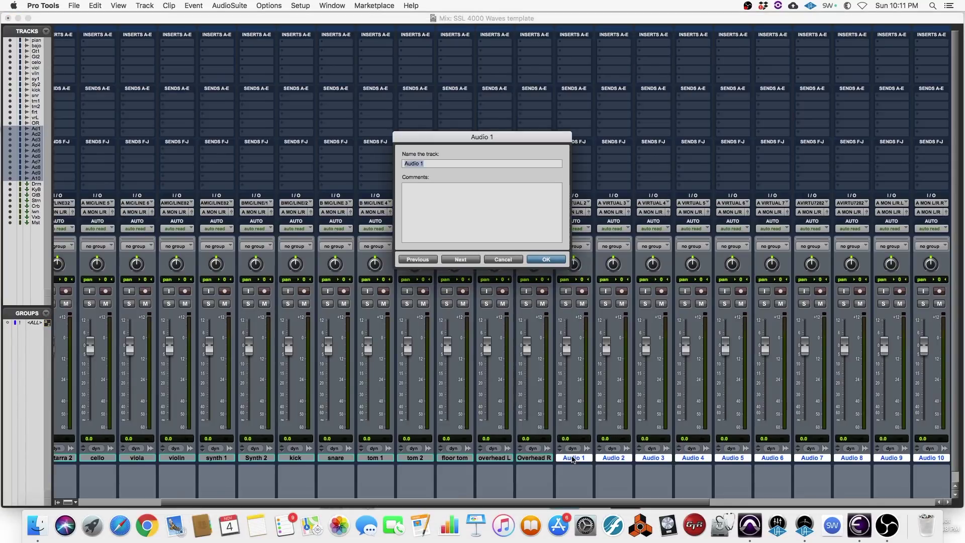
pyautogui.write('coro 1')
pyautogui.click(469, 262)
pyautogui.write('coro 2')
pyautogui.click(466, 260)
pyautogui.write('coro 3')
pyautogui.click(472, 261)
pyautogui.write('coro')
pyautogui.click(469, 261)
# Rename Audio 5 as vox 1 and Audio 6 as vox 2.
pyautogui.write('vox 1')
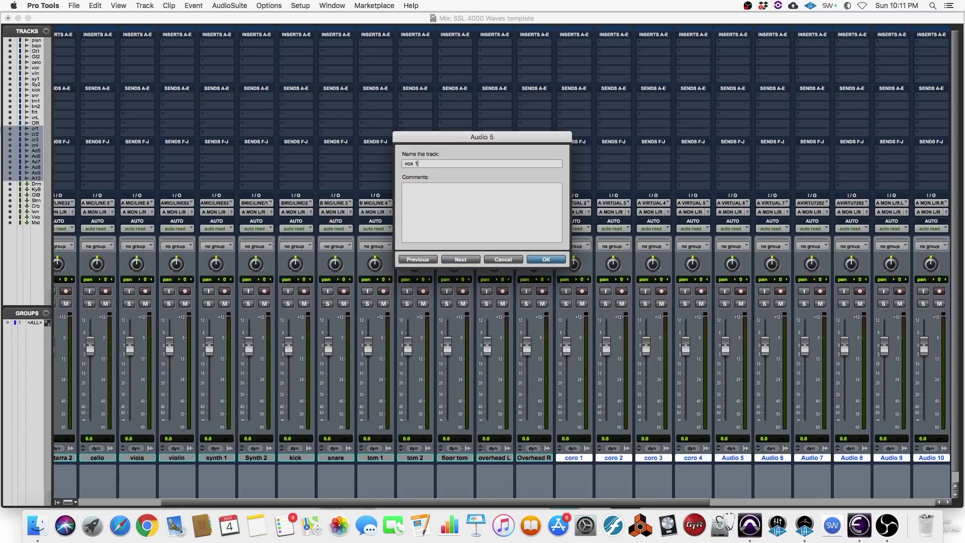
pyautogui.click(472, 259)
pyautogui.write('vox 2')
pyautogui.click(541, 259)
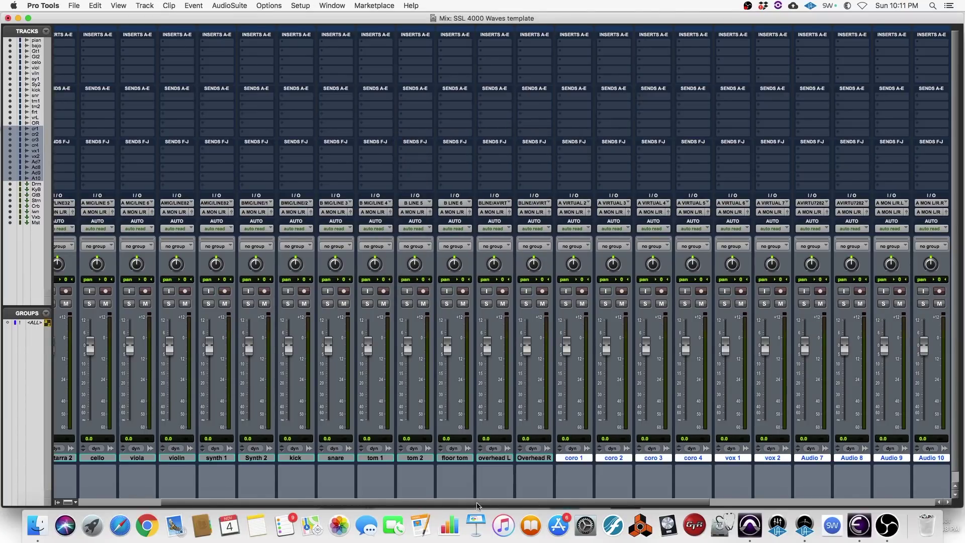
# Create 2 new stereo Aux Input tracks in samples directly after the Vox buss track.
pyautogui.moveTo(483, 502); pyautogui.dragTo(719, 503)
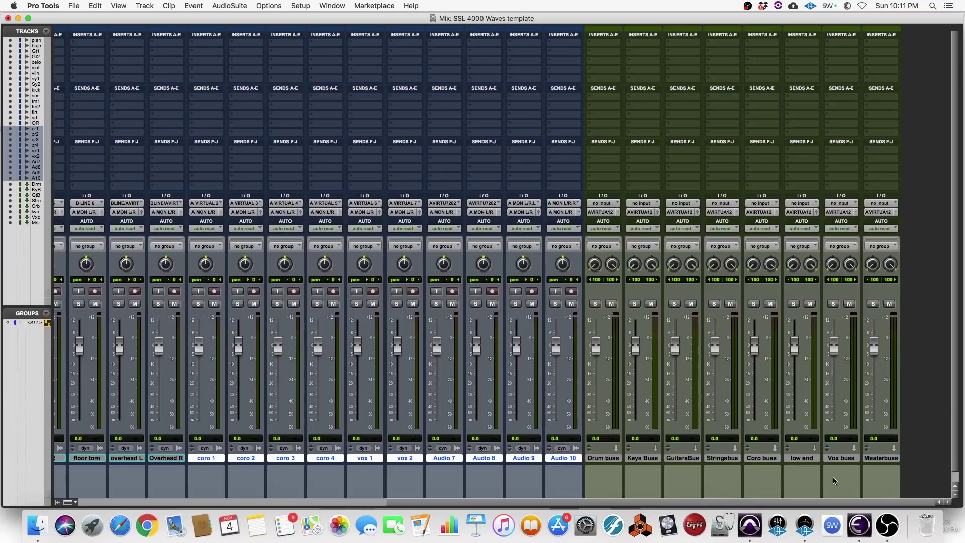
pyautogui.click(850, 459)
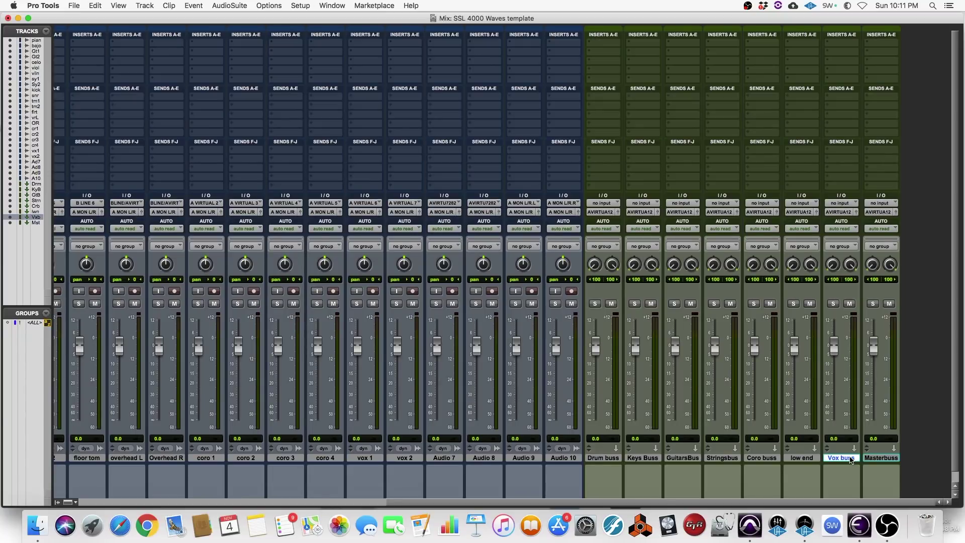
pyautogui.press('shift+super+n')
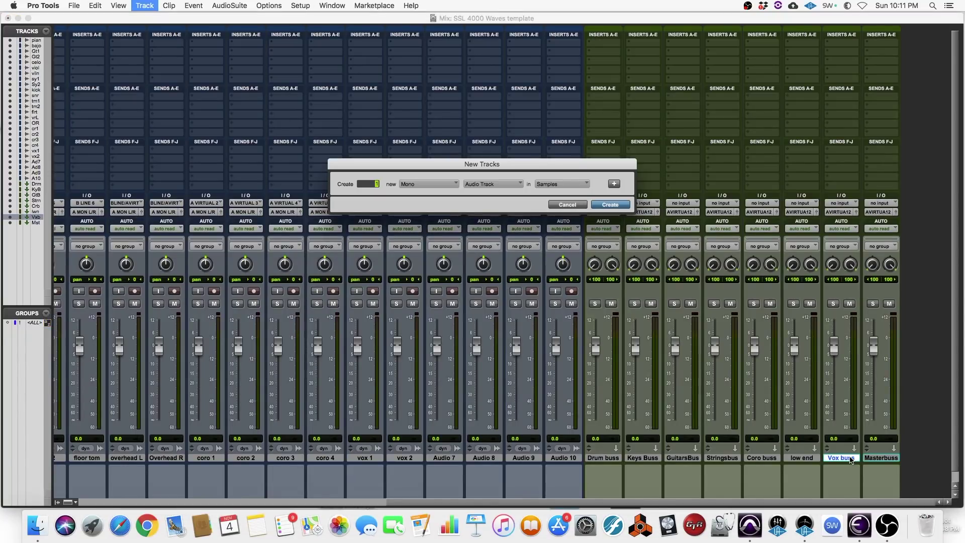
pyautogui.click(429, 183)
pyautogui.click(428, 196)
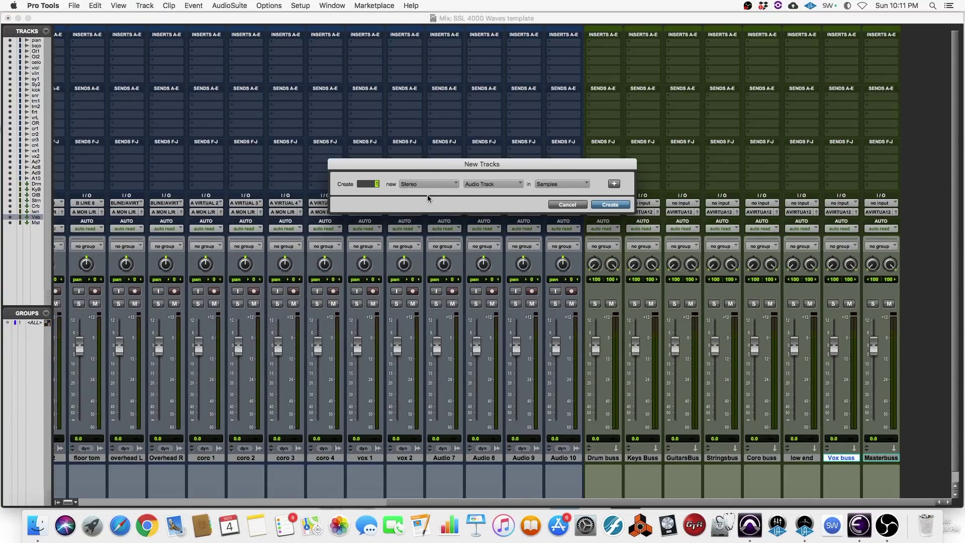
pyautogui.click(488, 184)
pyautogui.click(493, 195)
pyautogui.click(610, 204)
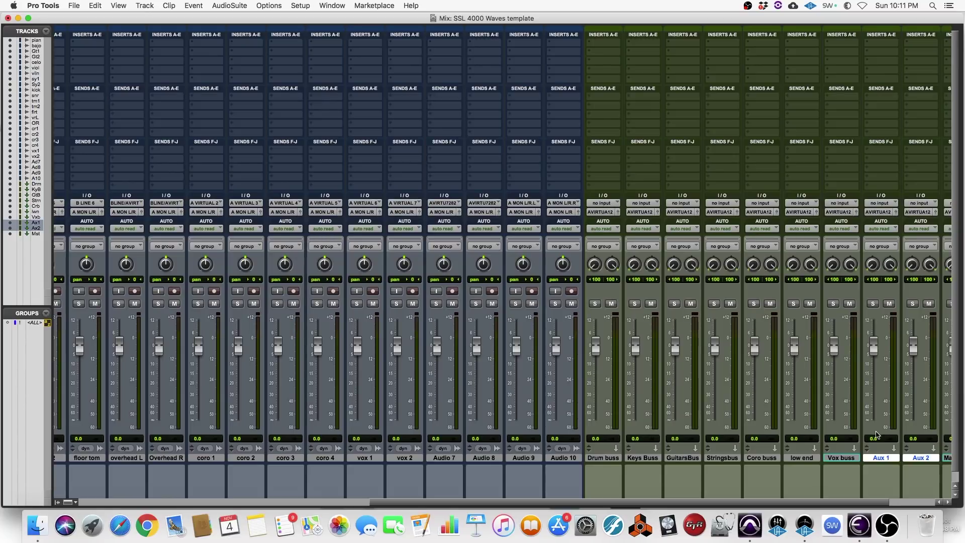
# Rename the two new aux tracks as Reverb and delay.
pyautogui.doubleClick(887, 458)
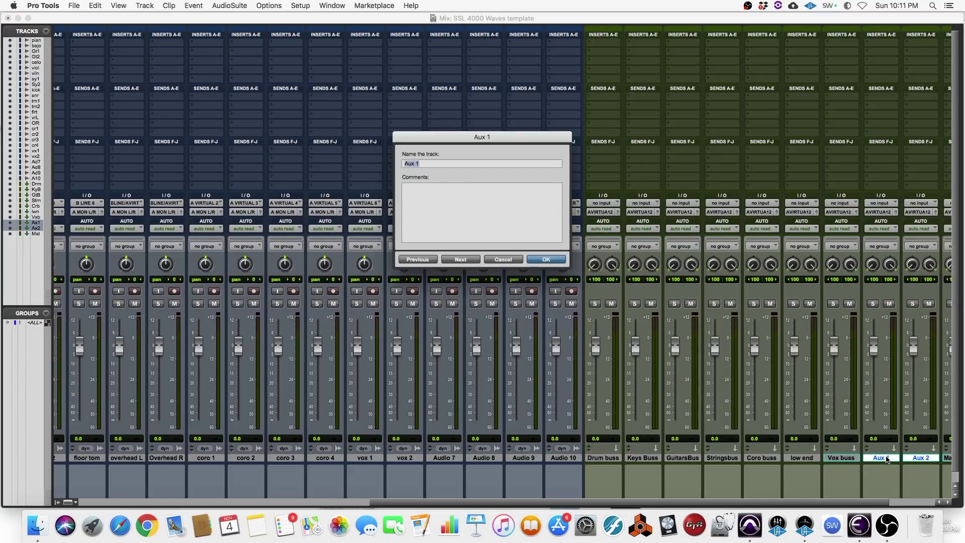
pyautogui.write('Reverb')
pyautogui.click(461, 260)
pyautogui.write('delay')
pyautogui.press('Return')
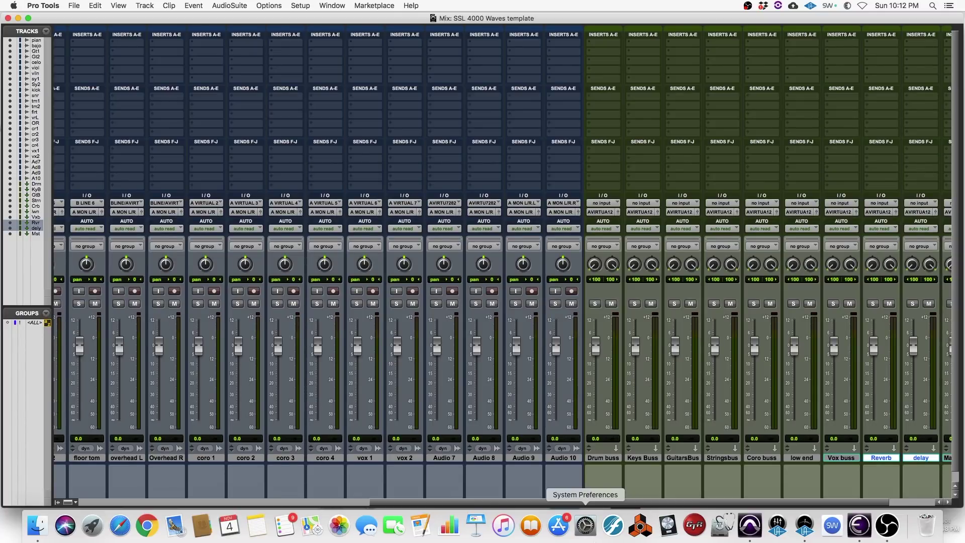
# Move the synth 1 and Synth 2 tracks so they sit directly after the piano track.
pyautogui.moveTo(636, 502); pyautogui.dragTo(323, 501)
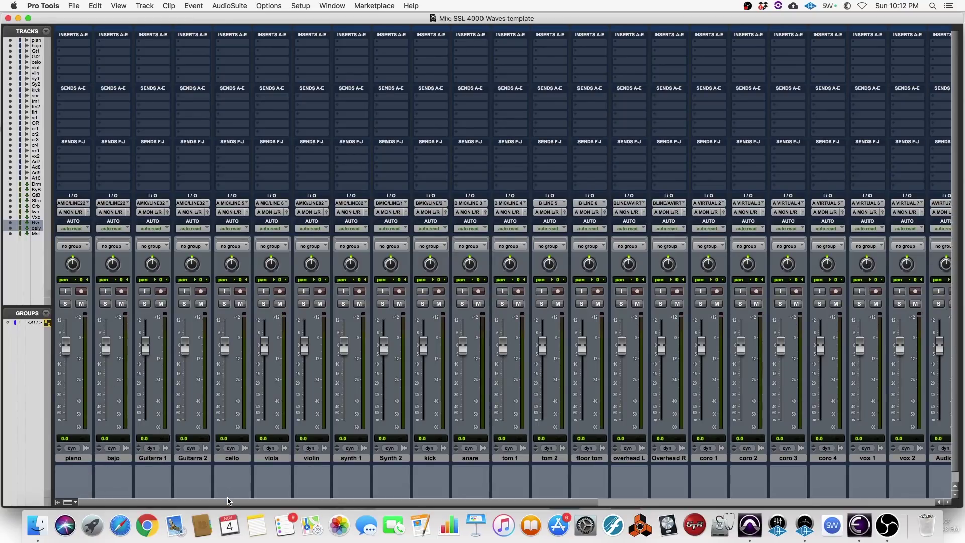
pyautogui.click(73, 458)
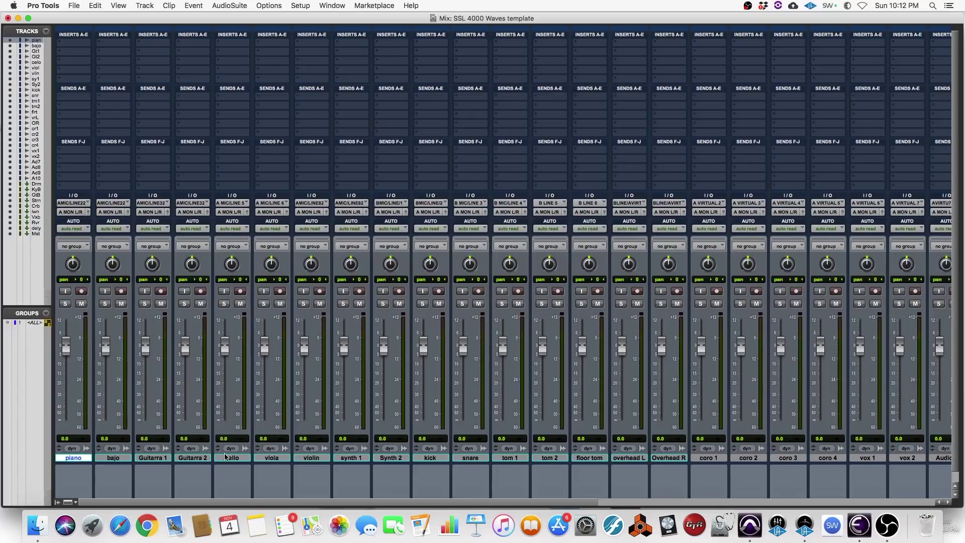
pyautogui.click(361, 460)
pyautogui.keyDown('shift'); pyautogui.click(384, 459); pyautogui.keyUp('shift')
pyautogui.moveTo(359, 460)
pyautogui.mouseDown()
pyautogui.moveTo(266, 460)
pyautogui.moveTo(361, 461)
pyautogui.mouseUp()
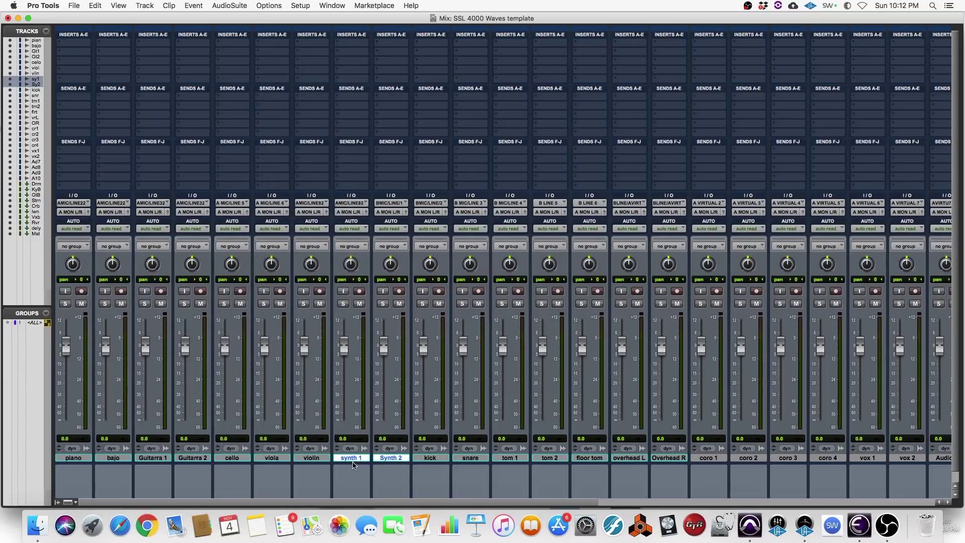
pyautogui.click(324, 464)
pyautogui.click(349, 458)
pyautogui.keyDown('shift'); pyautogui.click(385, 458); pyautogui.keyUp('shift')
pyautogui.moveTo(360, 460); pyautogui.dragTo(97, 445)
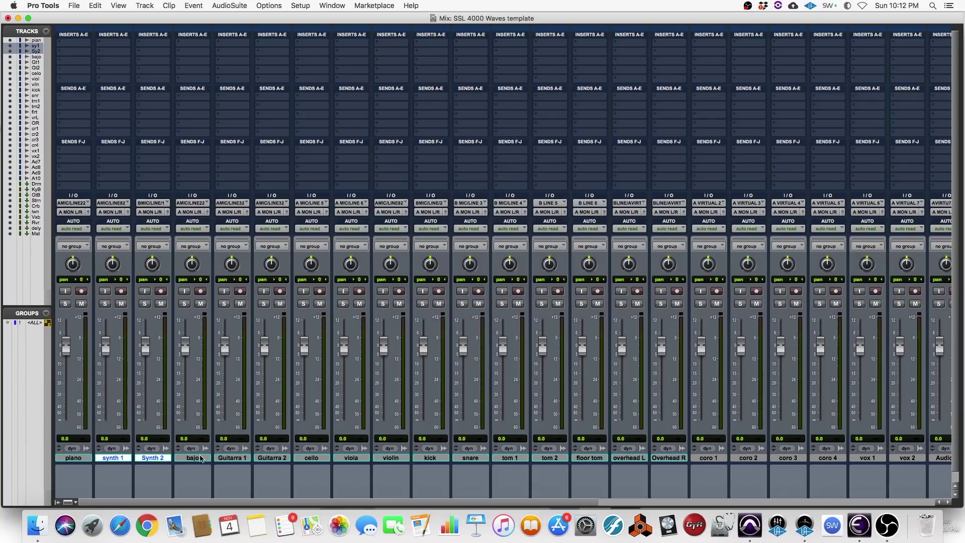
# Route the outputs of the piano, synth 1 and Synth 2 tracks together to the keys (Stereo) bus.
pyautogui.click(83, 458)
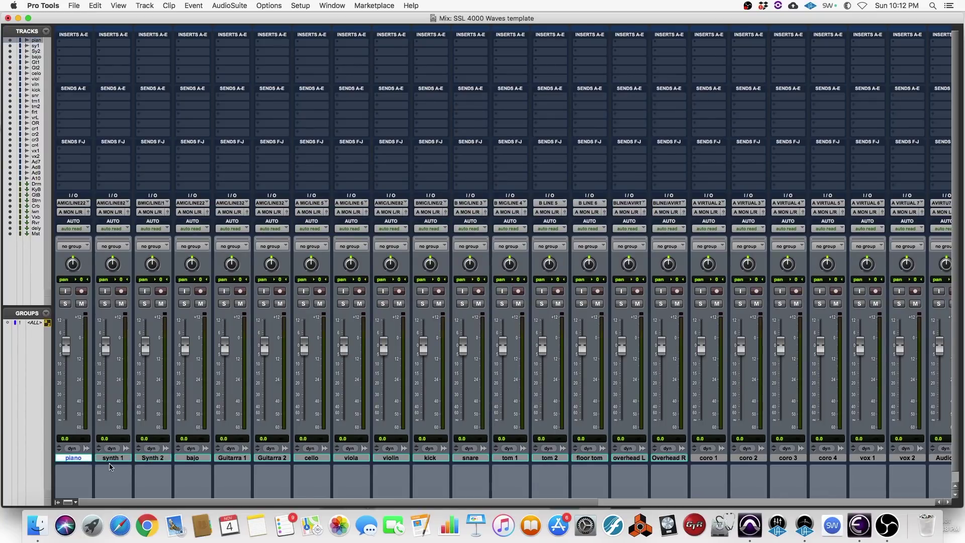
pyautogui.keyDown('shift'); pyautogui.click(159, 458); pyautogui.keyUp('shift')
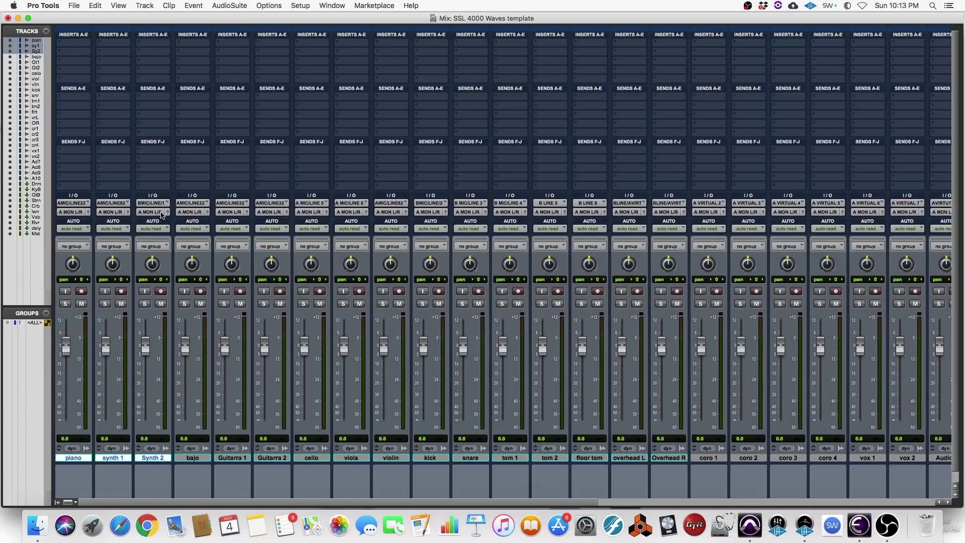
pyautogui.click(71, 212)
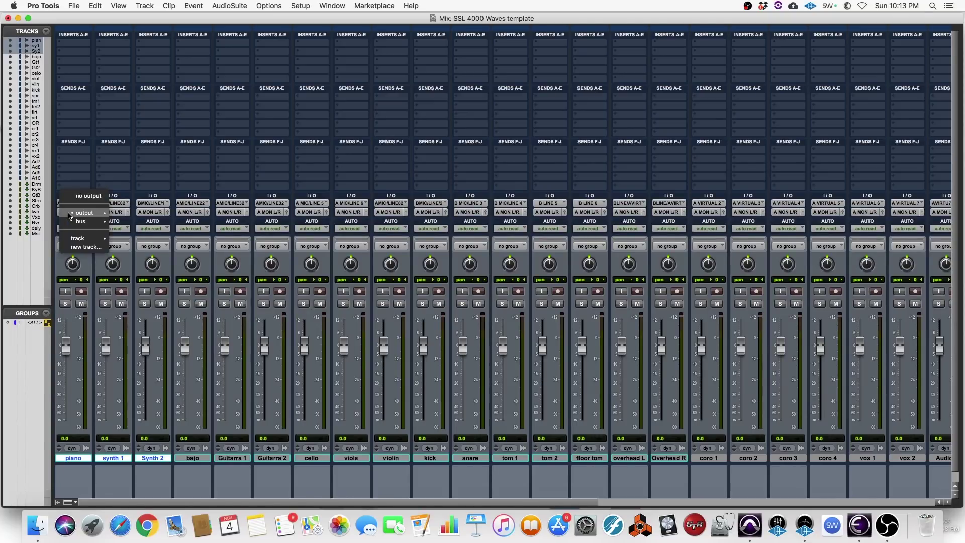
pyautogui.moveTo(71, 217)
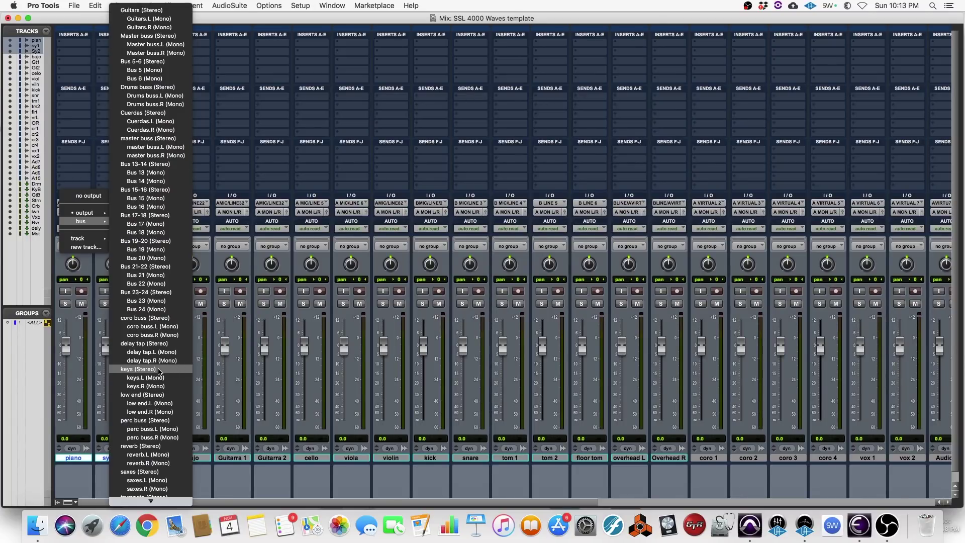
pyautogui.click(158, 370)
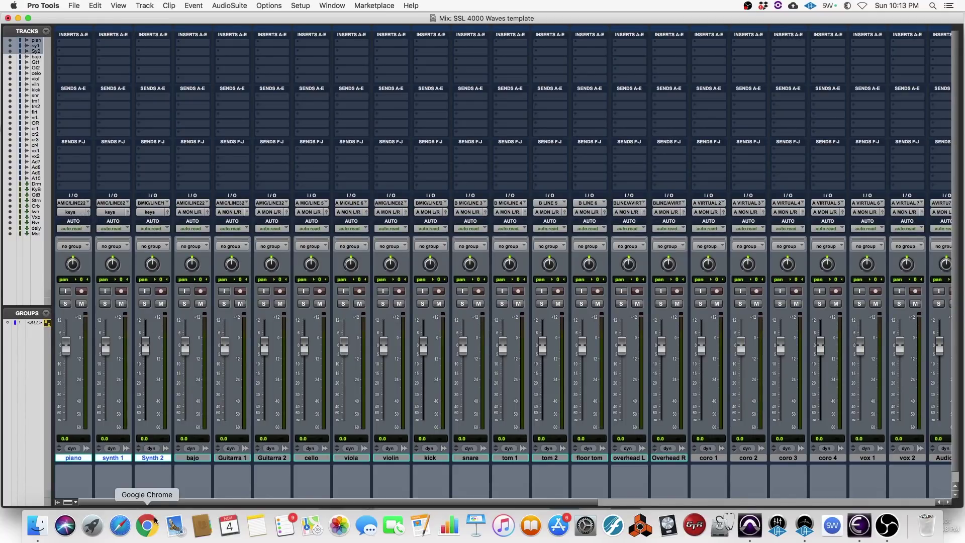
# Set the input of the Keys Buss aux track to the keys (Stereo) bus.
pyautogui.moveTo(151, 502); pyautogui.dragTo(507, 509)
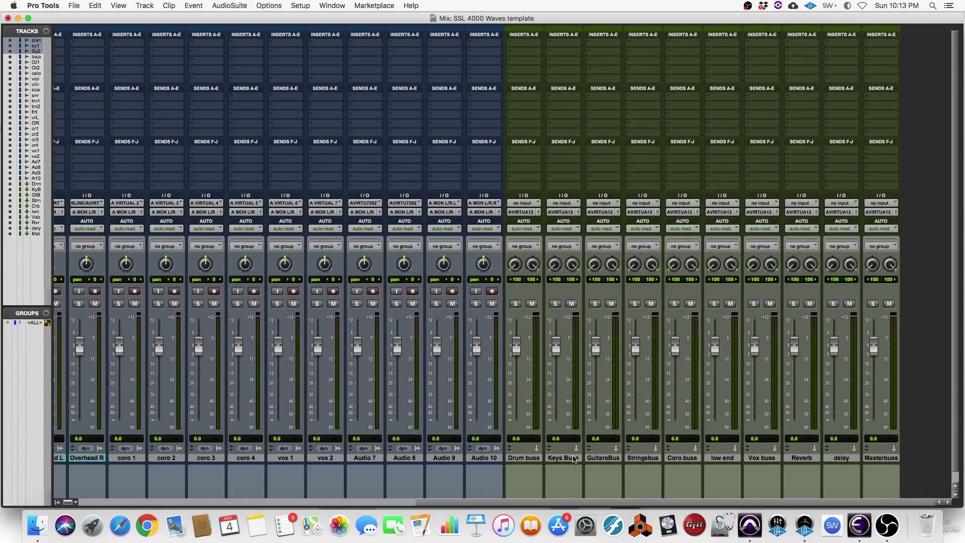
pyautogui.click(562, 205)
pyautogui.moveTo(573, 232)
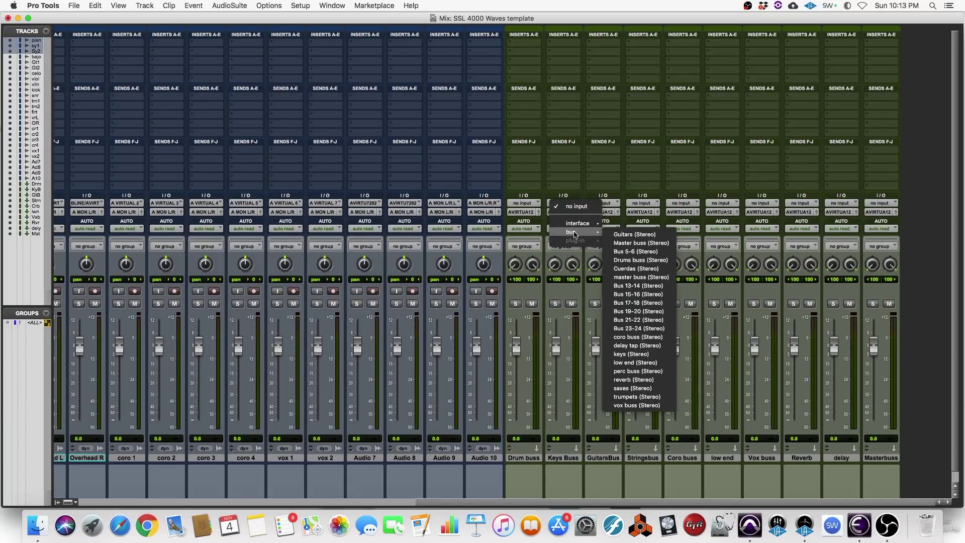
pyautogui.click(631, 354)
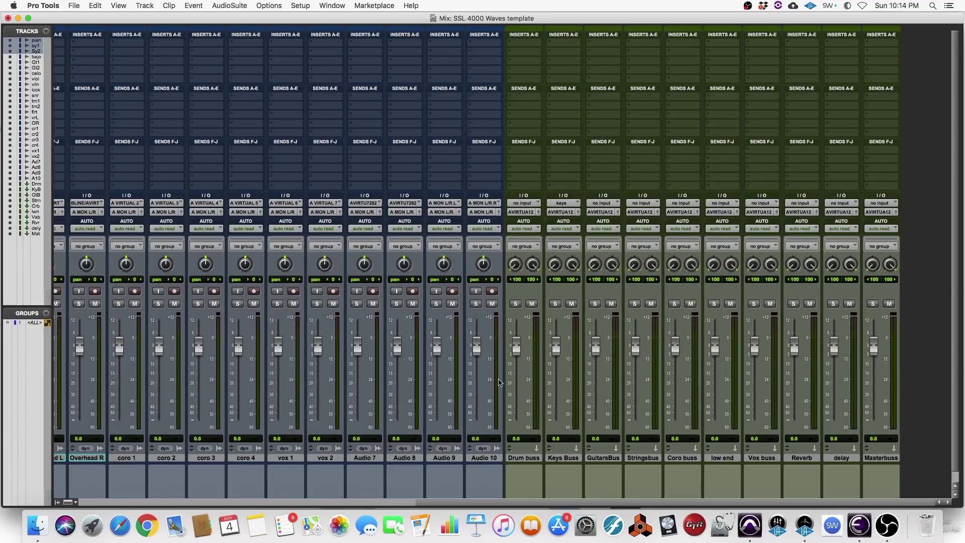
# Route the output of the bajo track to the low end (Stereo) bus.
pyautogui.moveTo(498, 502); pyautogui.dragTo(119, 503)
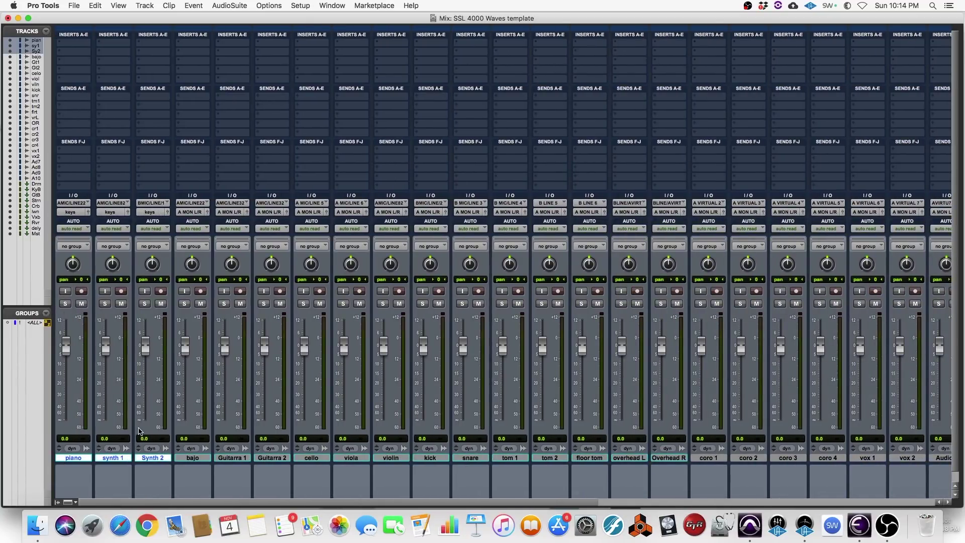
pyautogui.moveTo(277, 503); pyautogui.dragTo(626, 512)
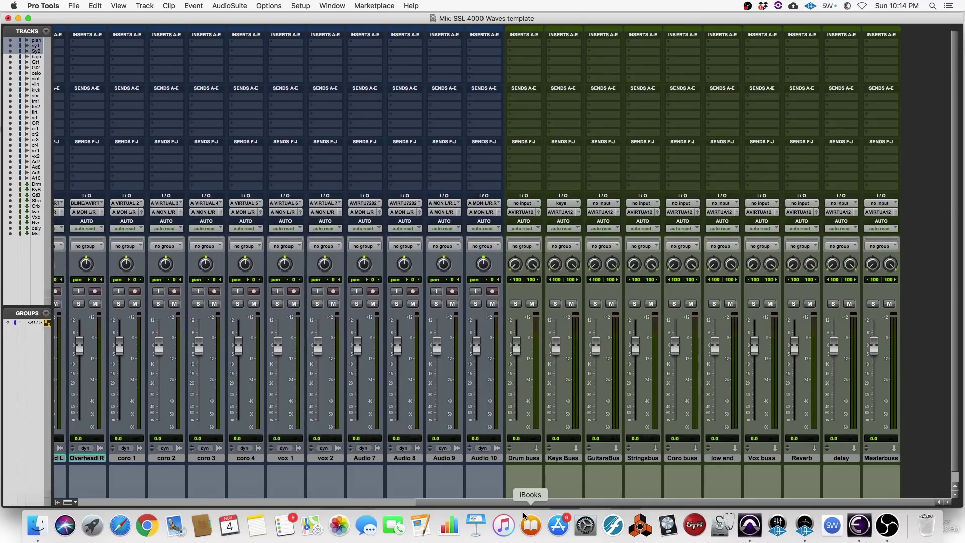
pyautogui.moveTo(547, 503); pyautogui.dragTo(117, 501)
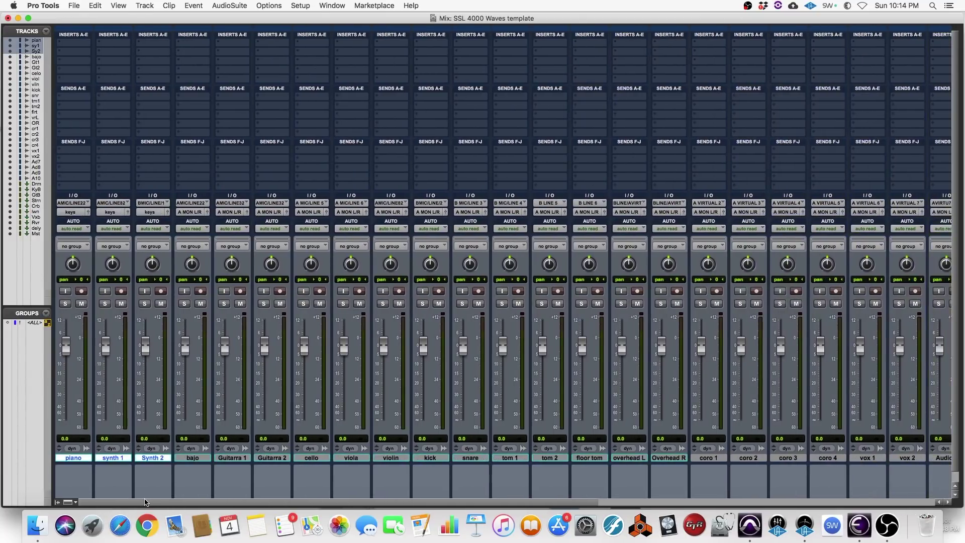
pyautogui.click(200, 458)
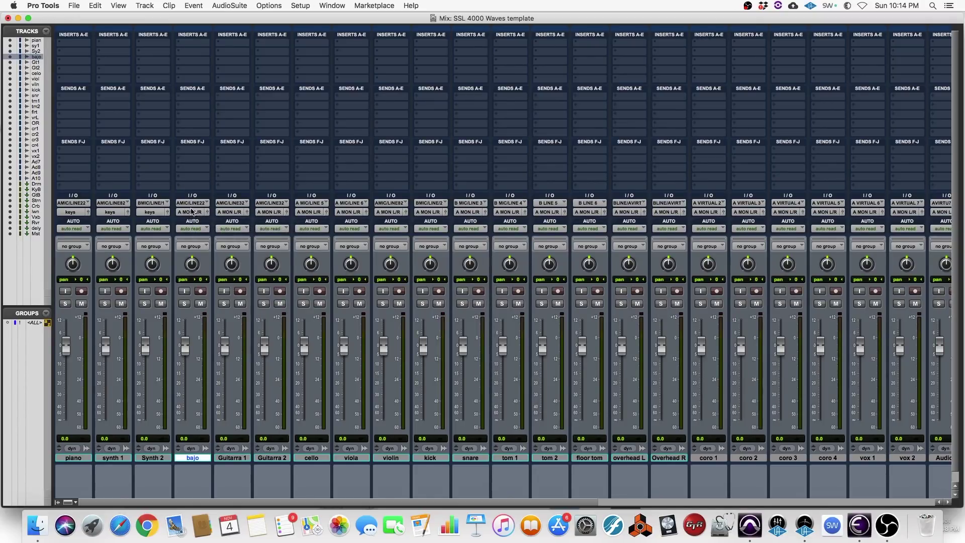
pyautogui.click(193, 212)
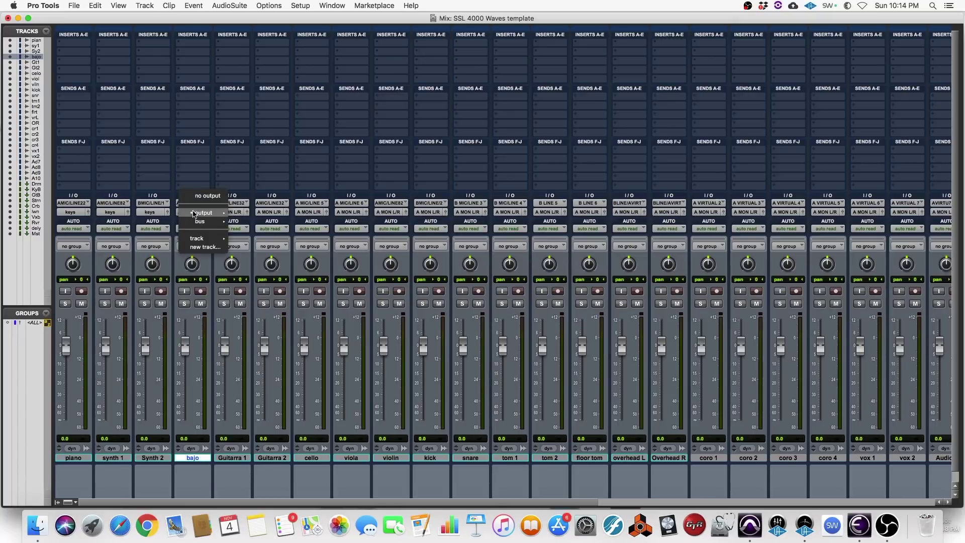
pyautogui.moveTo(204, 212)
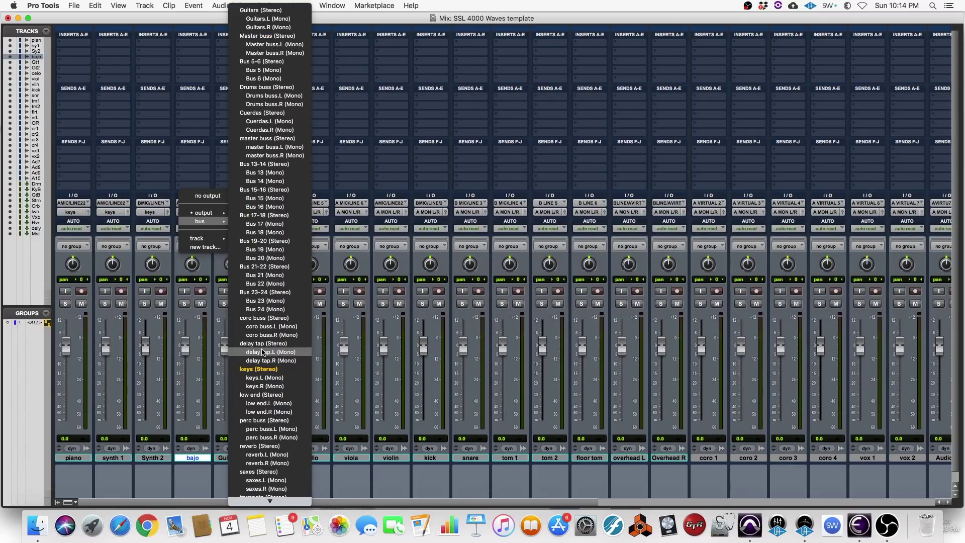
pyautogui.click(254, 396)
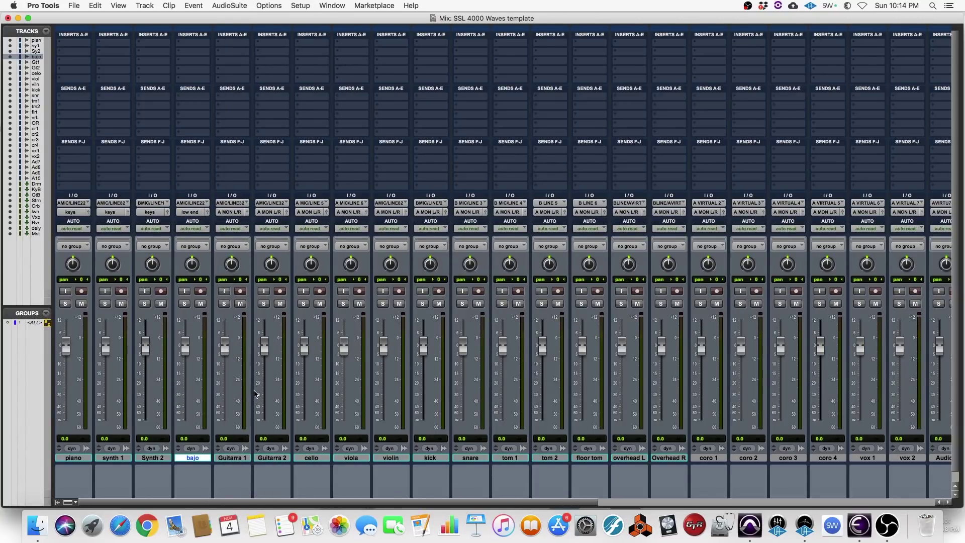
# Route the outputs of Guitarra 1 and Guitarra 2 together to the Guitars (Stereo) bus.
pyautogui.click(236, 459)
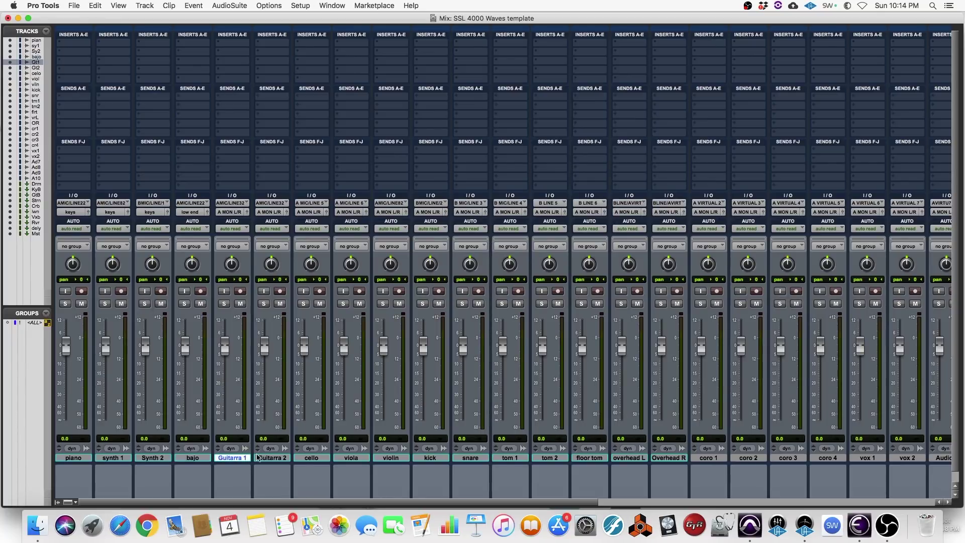
pyautogui.keyDown('shift'); pyautogui.click(278, 459); pyautogui.keyUp('shift')
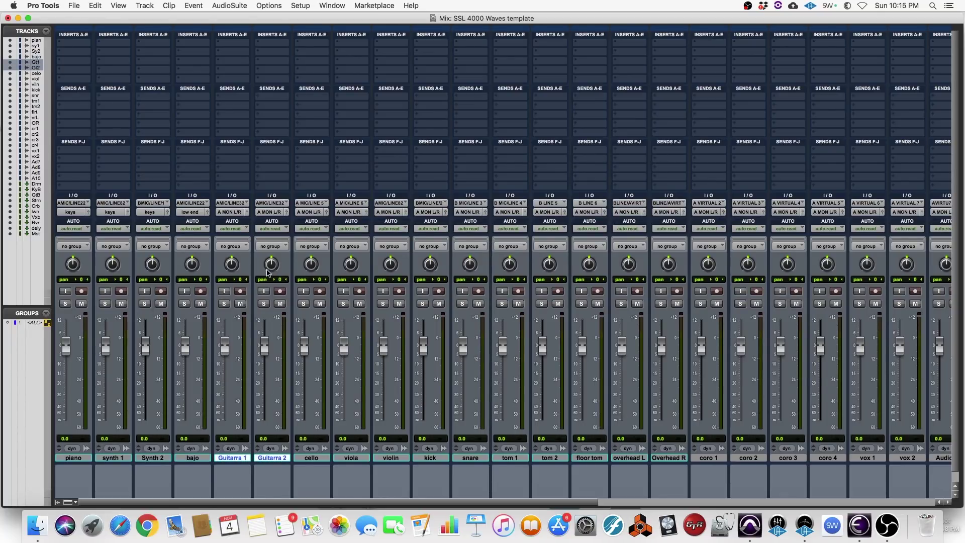
pyautogui.click(236, 213)
pyautogui.moveTo(241, 222)
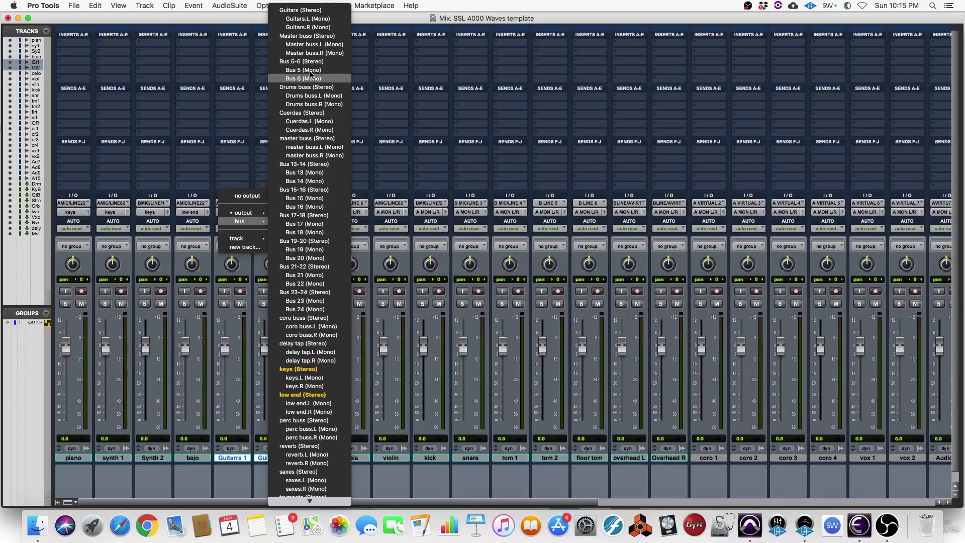
pyautogui.click(316, 11)
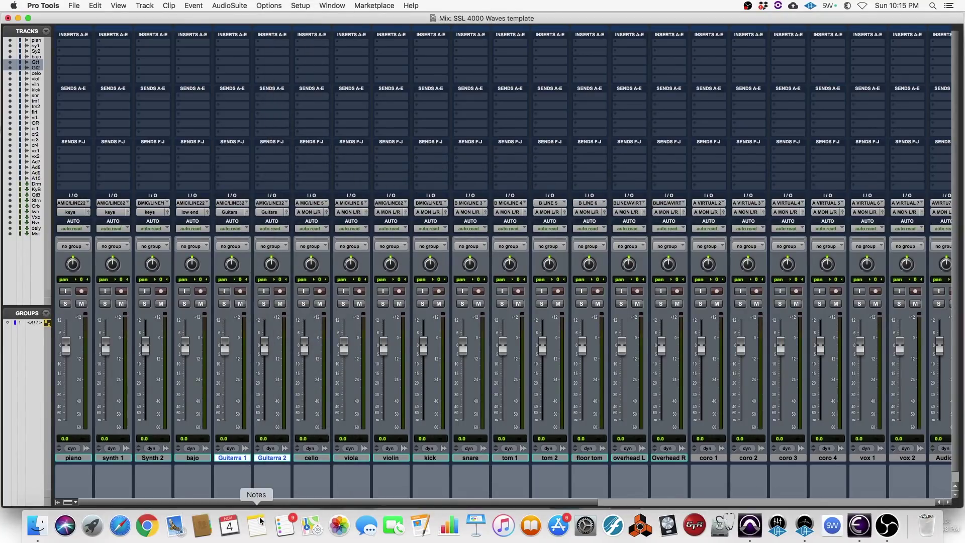
# Route the outputs of the cello, viola and violin tracks together to the Cuerdas (Stereo) bus.
pyautogui.moveTo(264, 503); pyautogui.dragTo(320, 503)
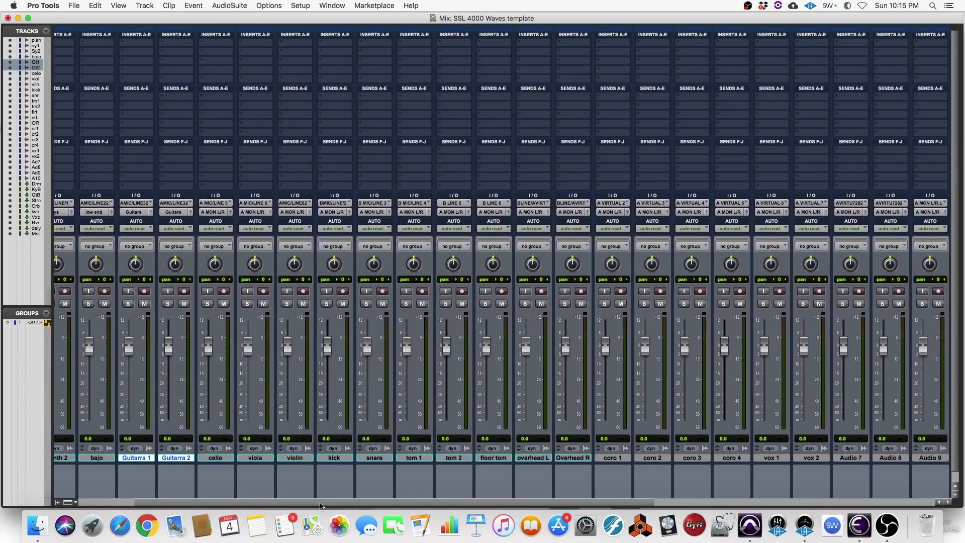
pyautogui.click(217, 458)
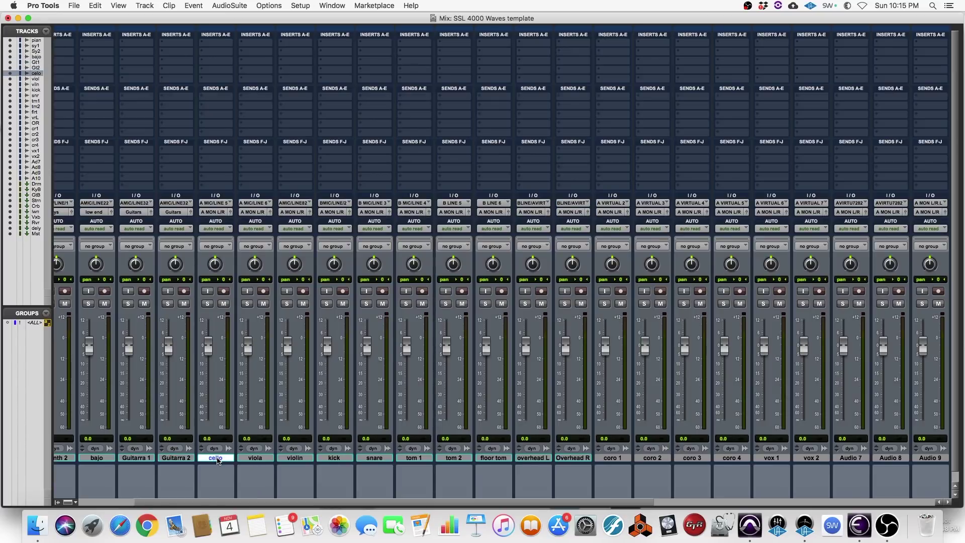
pyautogui.keyDown('shift'); pyautogui.click(290, 458); pyautogui.keyUp('shift')
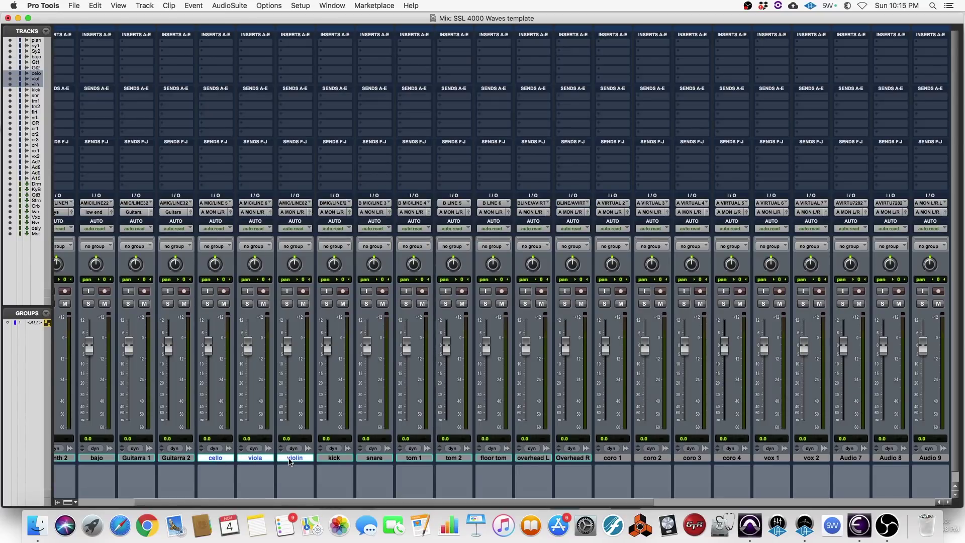
pyautogui.click(214, 215)
pyautogui.moveTo(222, 224)
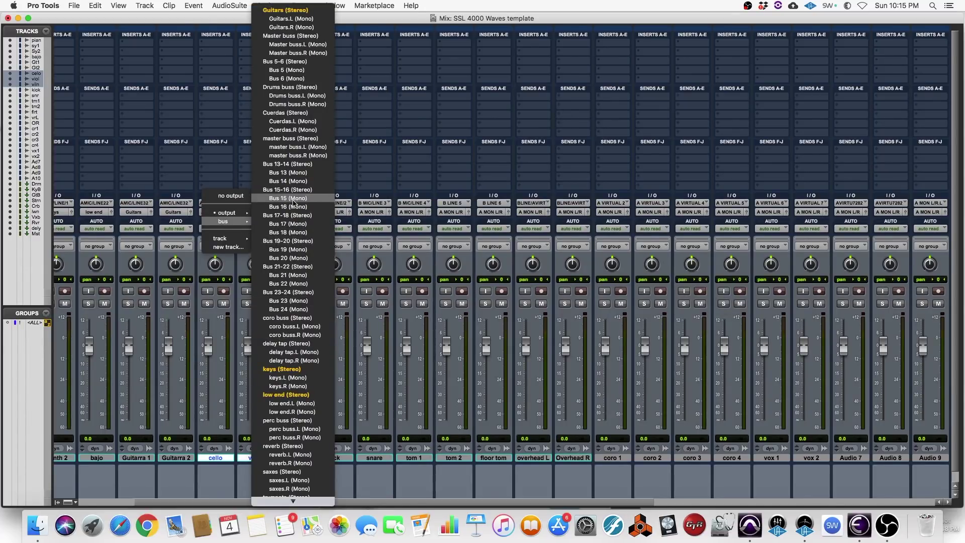
pyautogui.keyDown('alt'); pyautogui.keyDown('shift'); pyautogui.click(301, 116); pyautogui.keyUp('shift'); pyautogui.keyUp('alt')
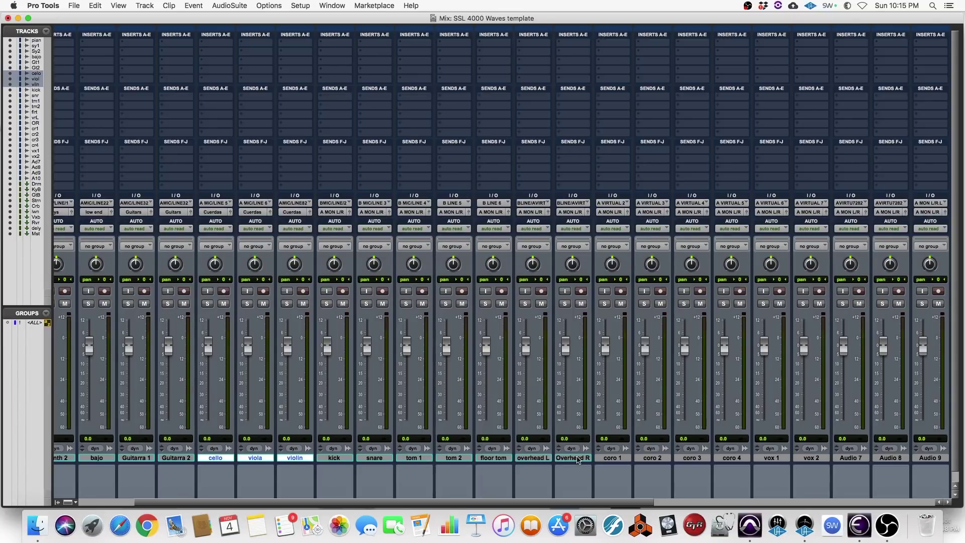
# Route the outputs of all drum tracks from kick through Overhead R to the Drums buss (Stereo) bus.
pyautogui.click(338, 458)
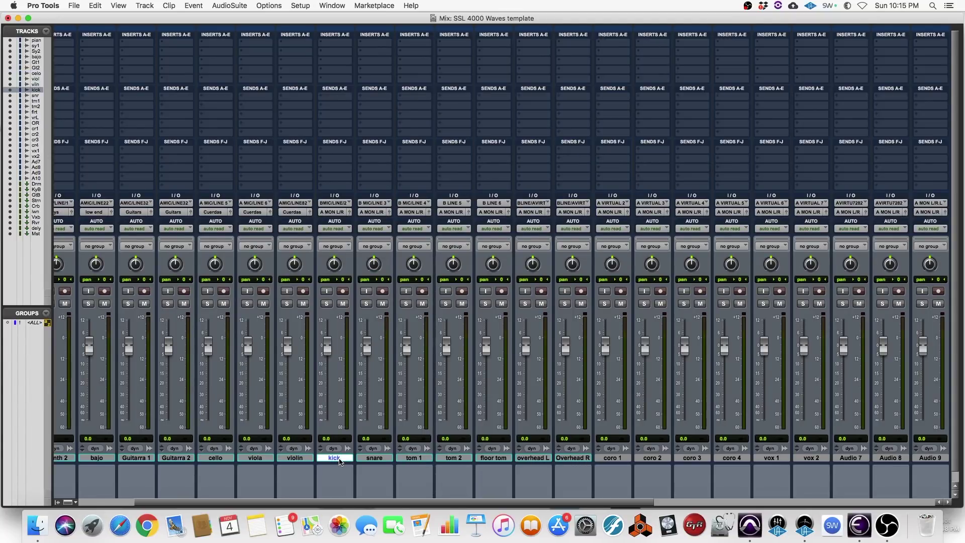
pyautogui.keyDown('shift'); pyautogui.click(583, 459); pyautogui.keyUp('shift')
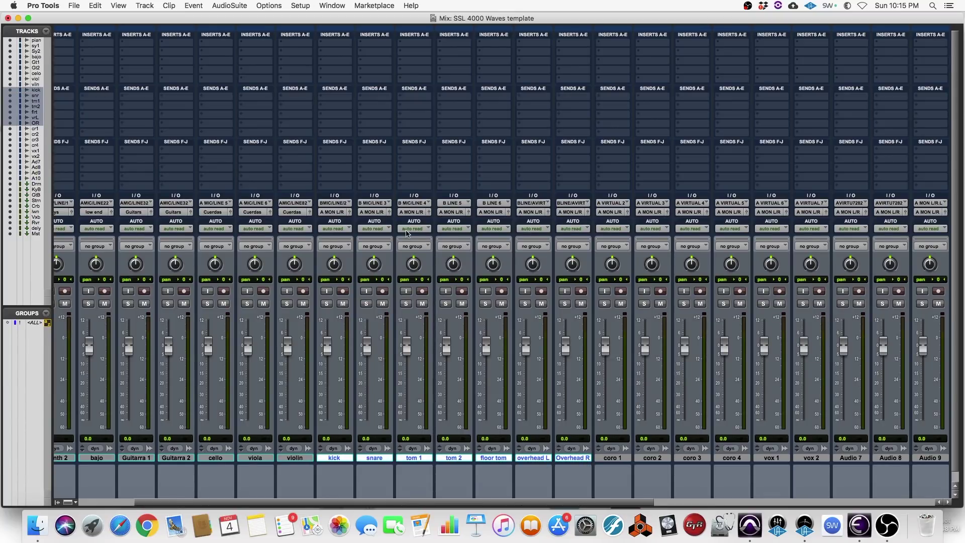
pyautogui.click(334, 213)
pyautogui.moveTo(347, 221)
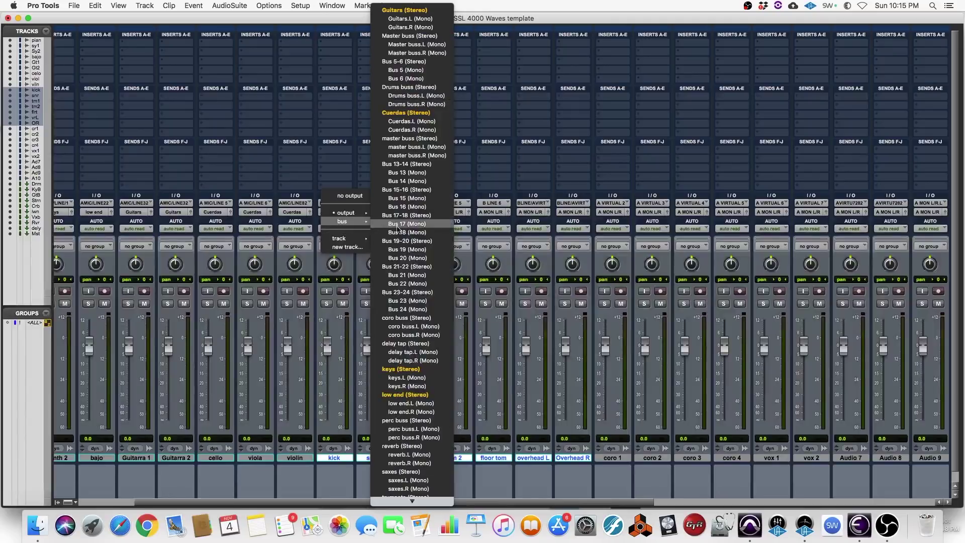
pyautogui.keyDown('alt'); pyautogui.keyDown('shift'); pyautogui.click(428, 87); pyautogui.keyUp('shift'); pyautogui.keyUp('alt')
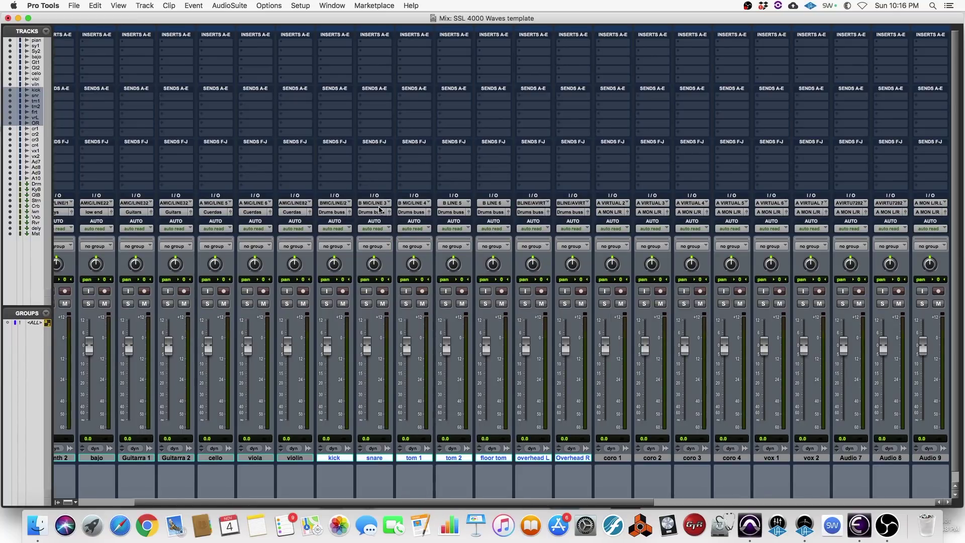
# Change the output of the selected drum tracks to Bus 13-14 (Stereo).
pyautogui.click(335, 213)
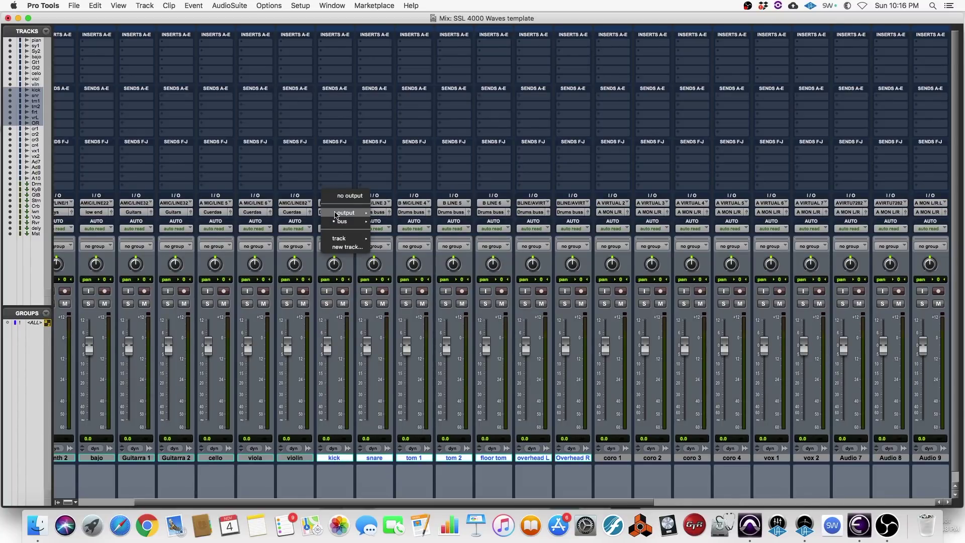
pyautogui.moveTo(349, 224)
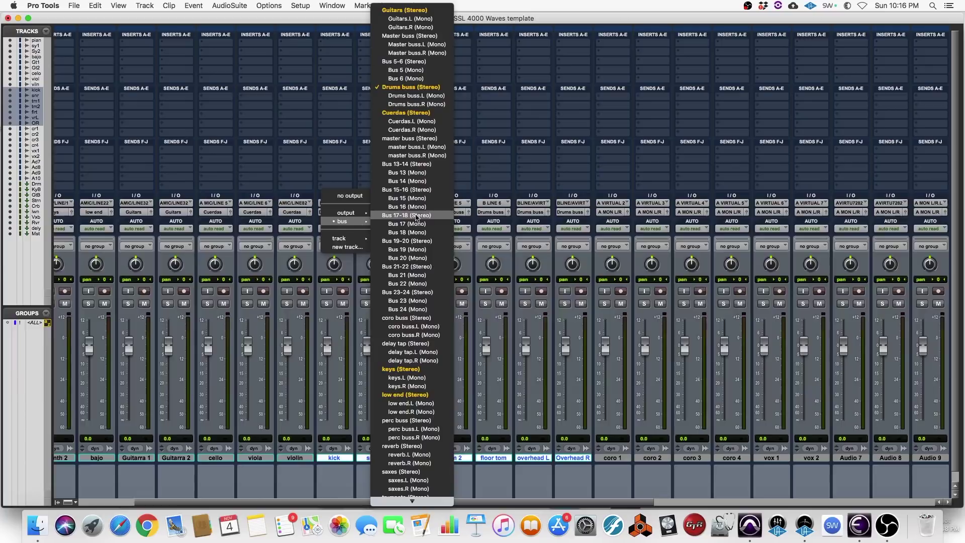
pyautogui.keyDown('alt'); pyautogui.keyDown('shift'); pyautogui.click(411, 164); pyautogui.keyUp('shift'); pyautogui.keyUp('alt')
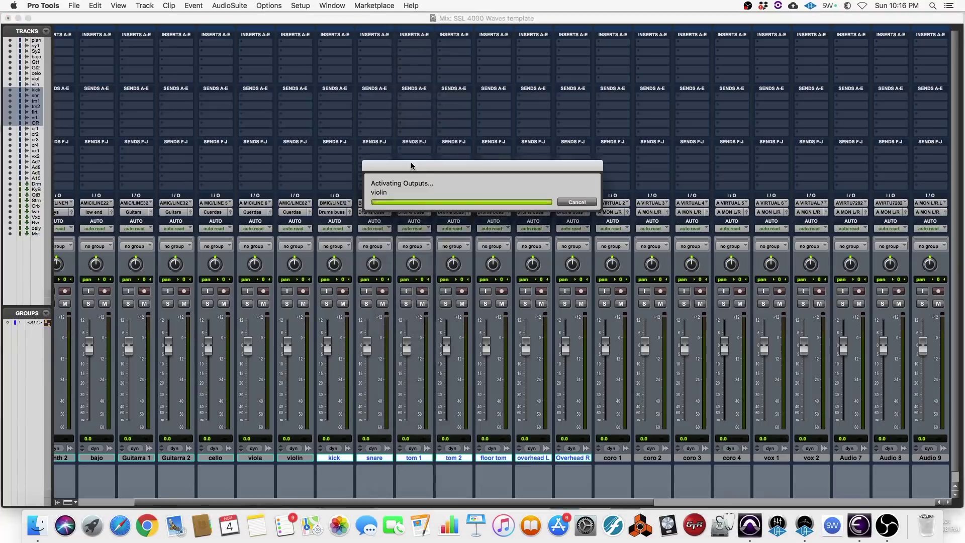
# Route the outputs of the selected drum tracks, kick through Overhead R, back to the Drums buss (Stereo) bus.
pyautogui.rightClick(333, 213)
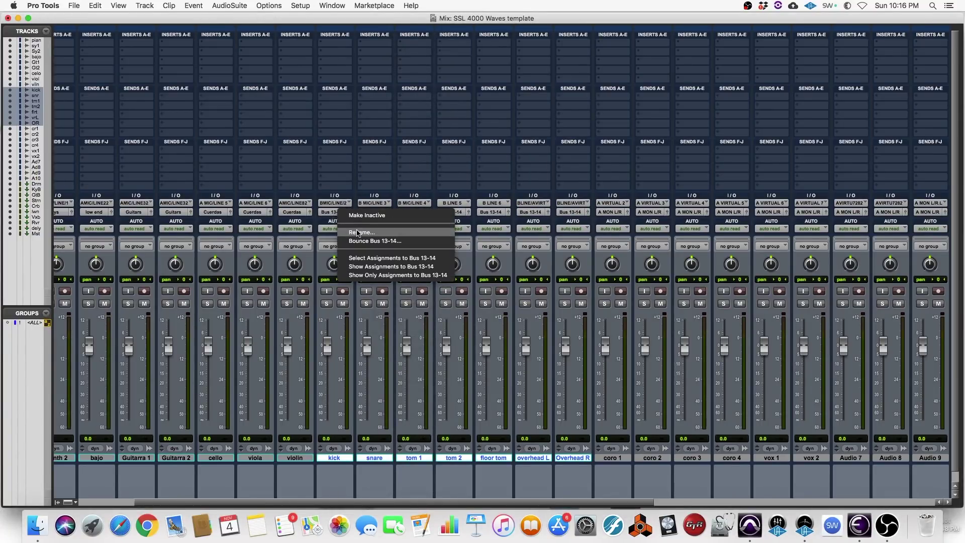
pyautogui.click(363, 185)
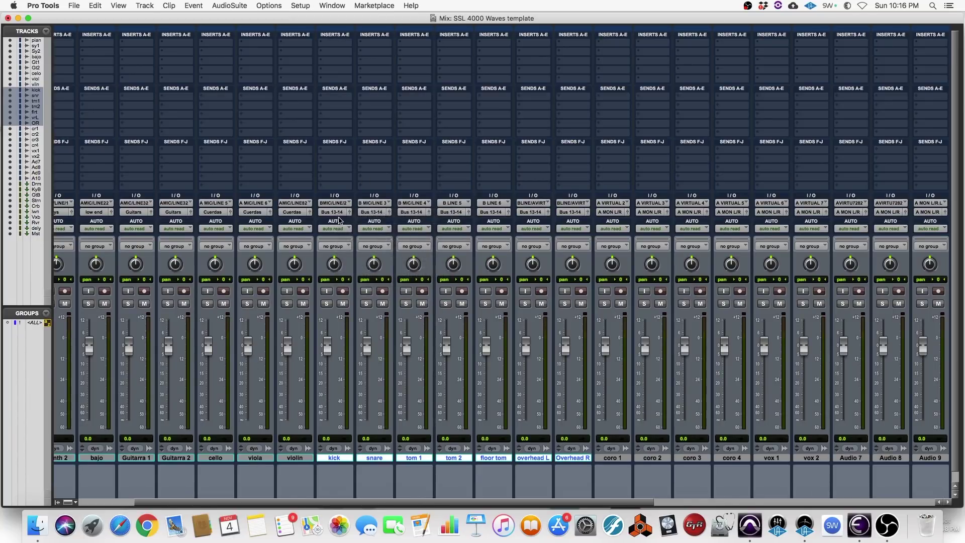
pyautogui.click(336, 214)
pyautogui.moveTo(348, 221)
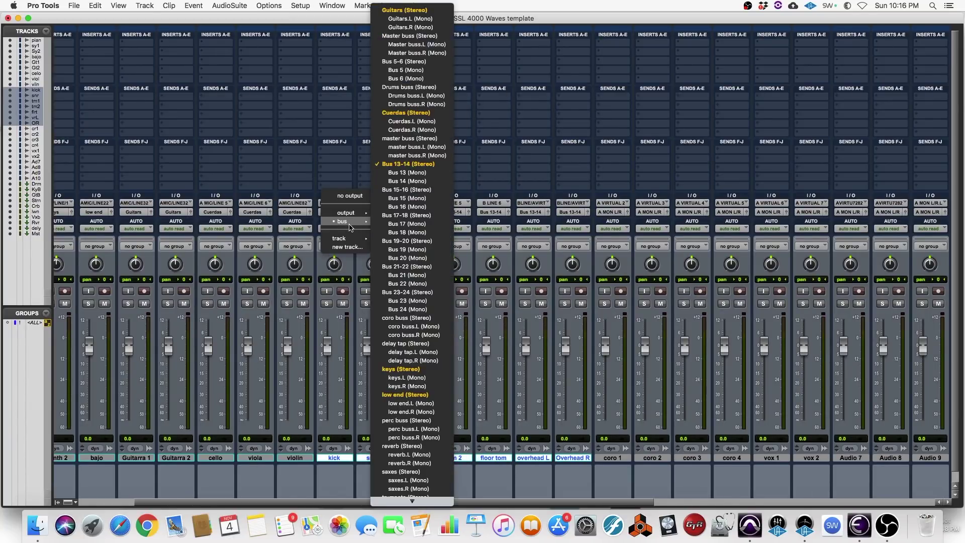
pyautogui.click(412, 89)
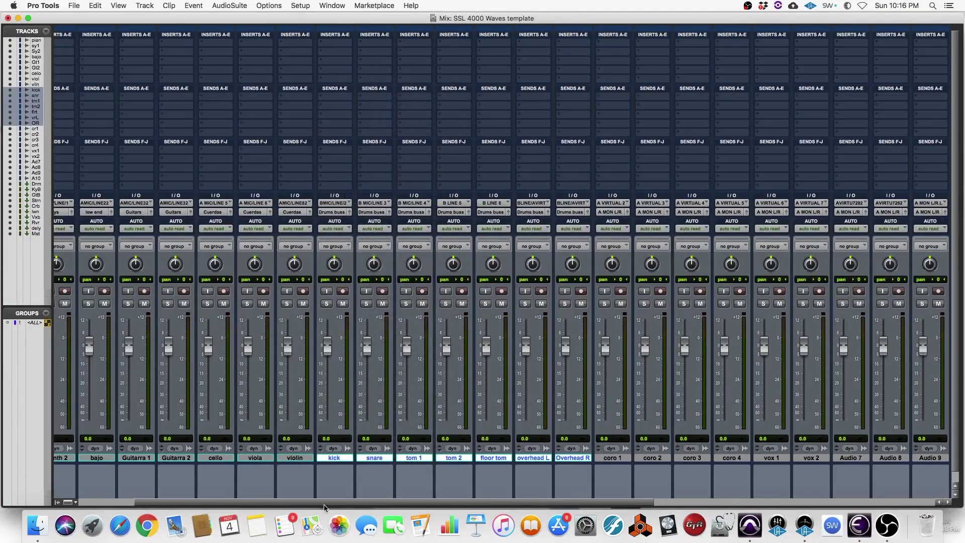
# Route the outputs of coro 1 through coro 4 together to the coro buss (Stereo) bus.
pyautogui.moveTo(315, 502); pyautogui.dragTo(452, 504)
pyautogui.click(367, 457)
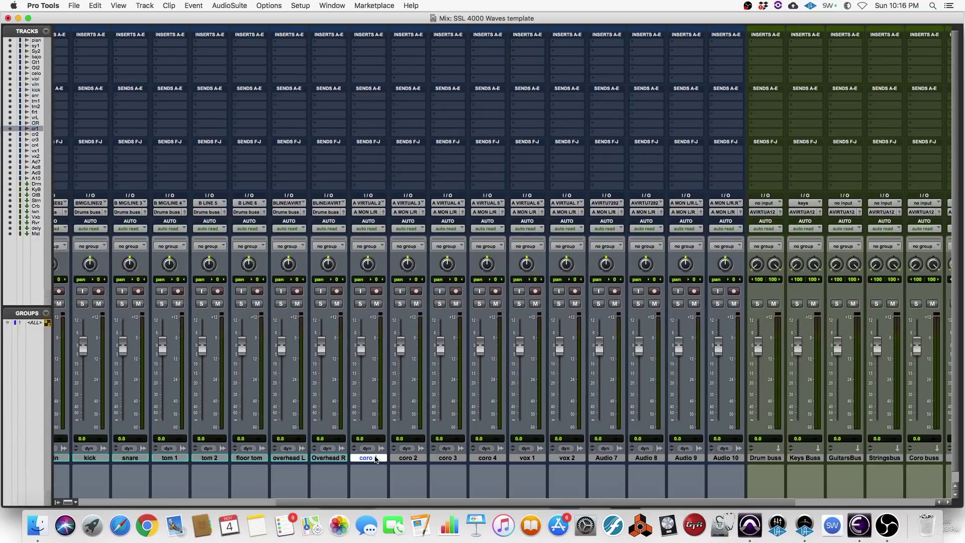
pyautogui.keyDown('shift'); pyautogui.click(496, 459); pyautogui.keyUp('shift')
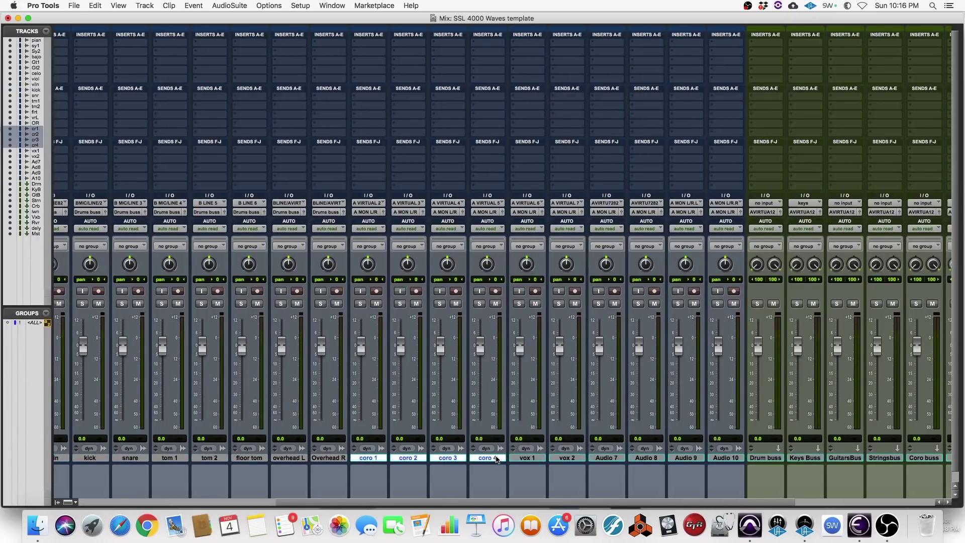
pyautogui.click(368, 212)
pyautogui.moveTo(375, 221)
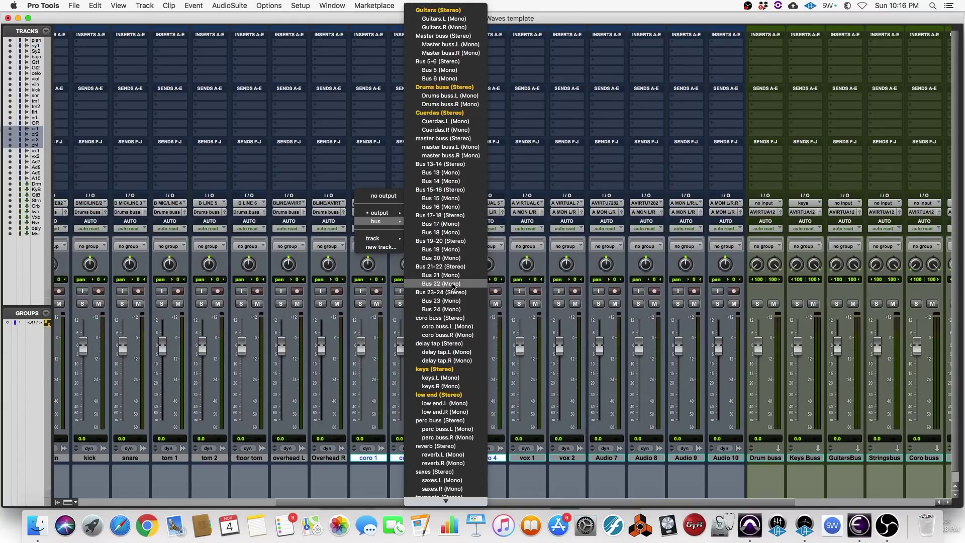
pyautogui.keyDown('alt'); pyautogui.keyDown('shift'); pyautogui.click(439, 317); pyautogui.keyUp('shift'); pyautogui.keyUp('alt')
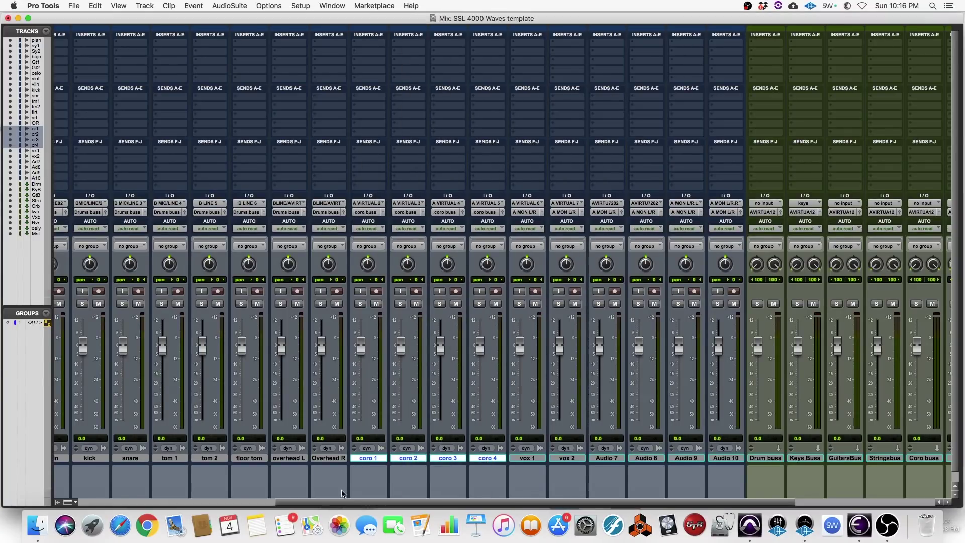
# Route the outputs of vox 1 and vox 2 together to the vox buss (Stereo) bus.
pyautogui.moveTo(343, 502); pyautogui.dragTo(444, 508)
pyautogui.click(353, 457)
pyautogui.keyDown('shift'); pyautogui.click(394, 459); pyautogui.keyUp('shift')
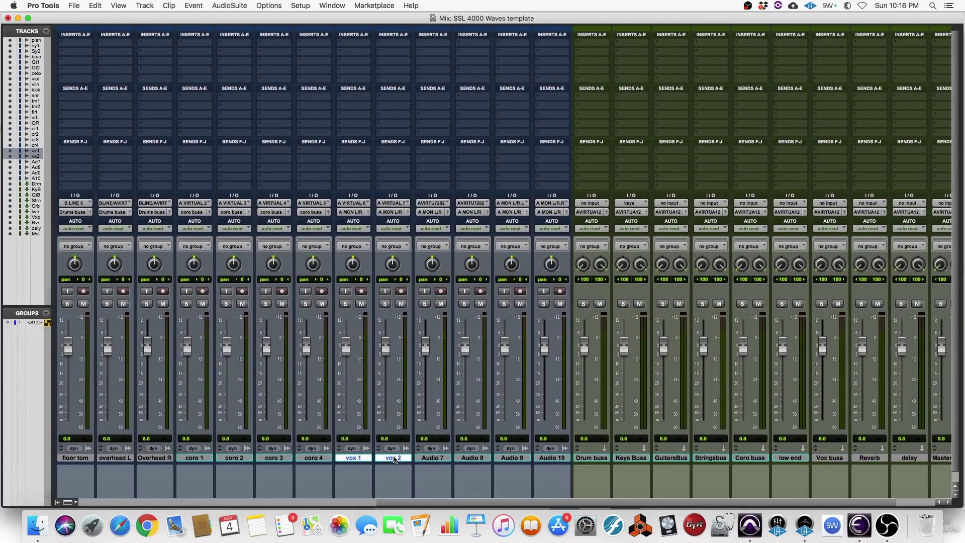
pyautogui.click(353, 212)
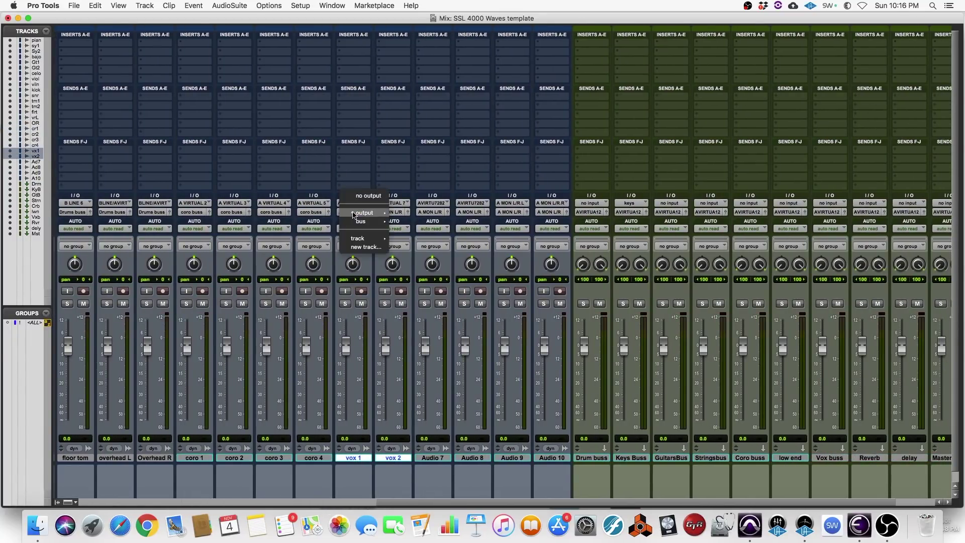
pyautogui.moveTo(366, 224)
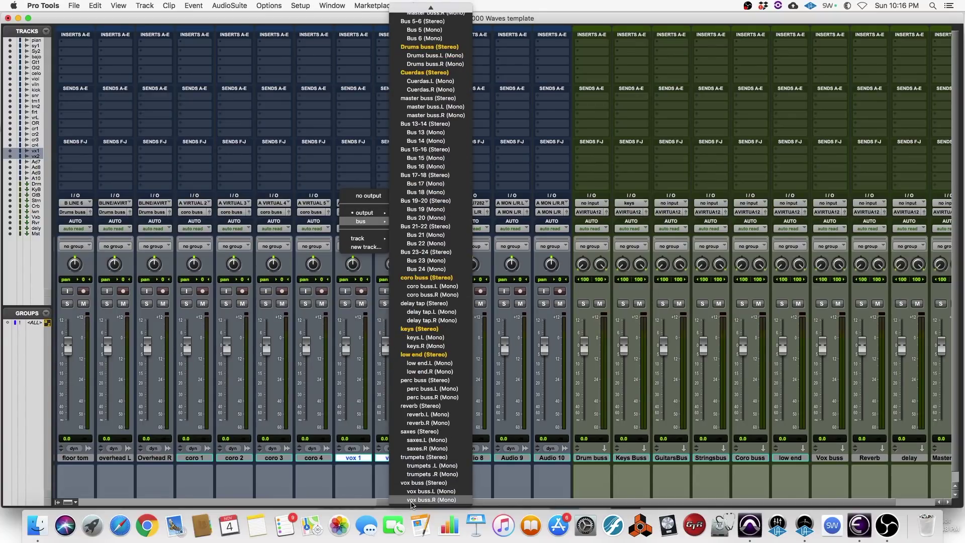
pyautogui.click(416, 483)
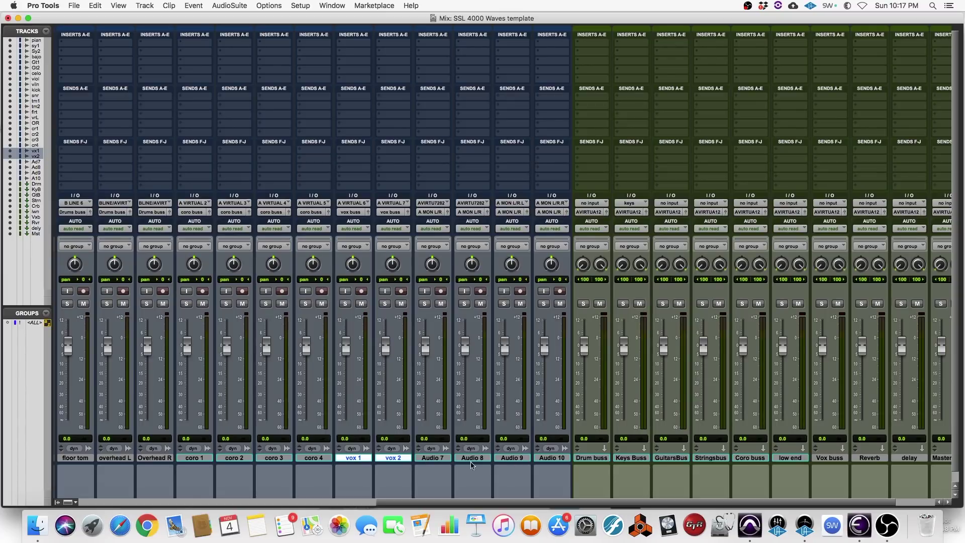
# Rename the tracks Audio 7, Audio 8 and Audio 9 as sub bass, Coro 5 and Coro 6.
pyautogui.click(435, 458)
pyautogui.doubleClick(435, 458)
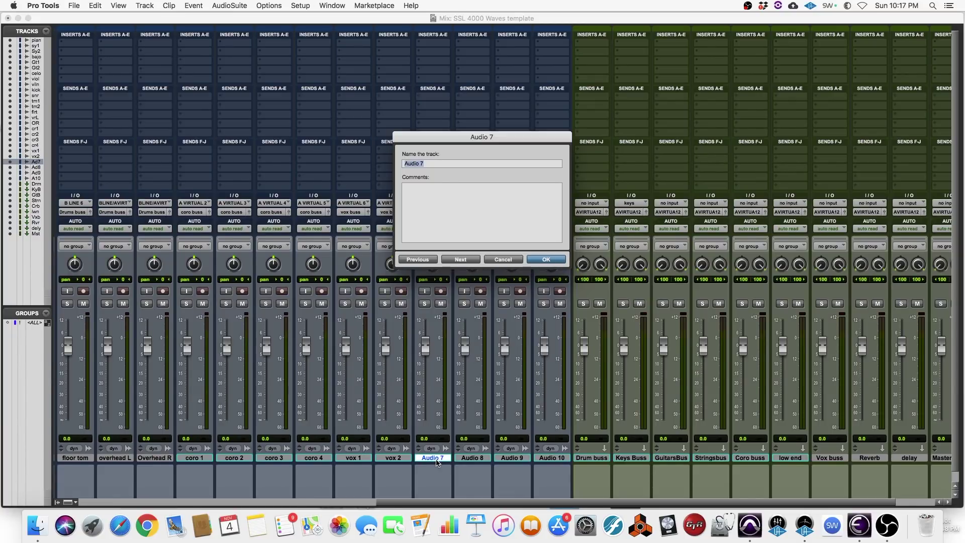
pyautogui.press('BackSpace')
pyautogui.click(462, 259)
pyautogui.write('c')
pyautogui.click(470, 259)
pyautogui.write('Coro 6')
pyautogui.press('Return')
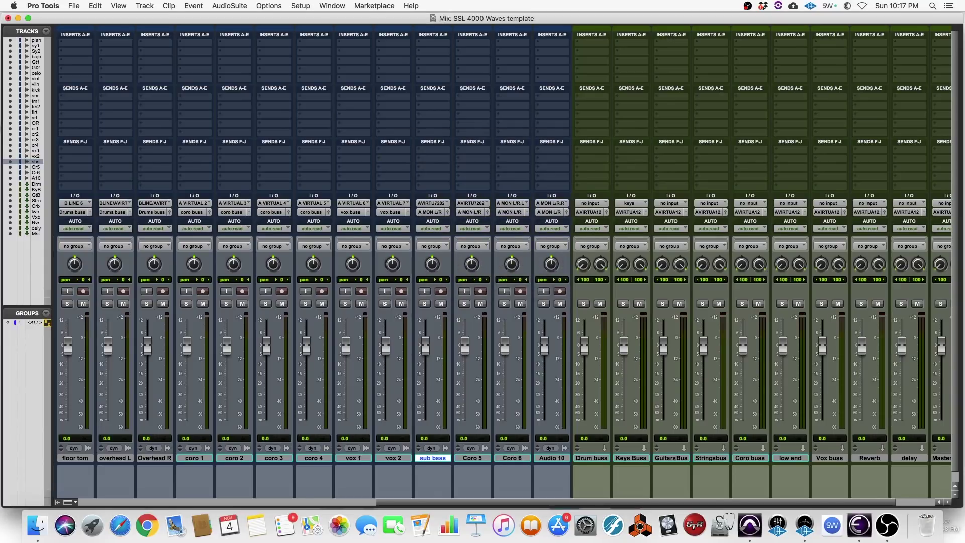
# Rename the Audio 10 track as coro 7.
pyautogui.doubleClick(552, 458)
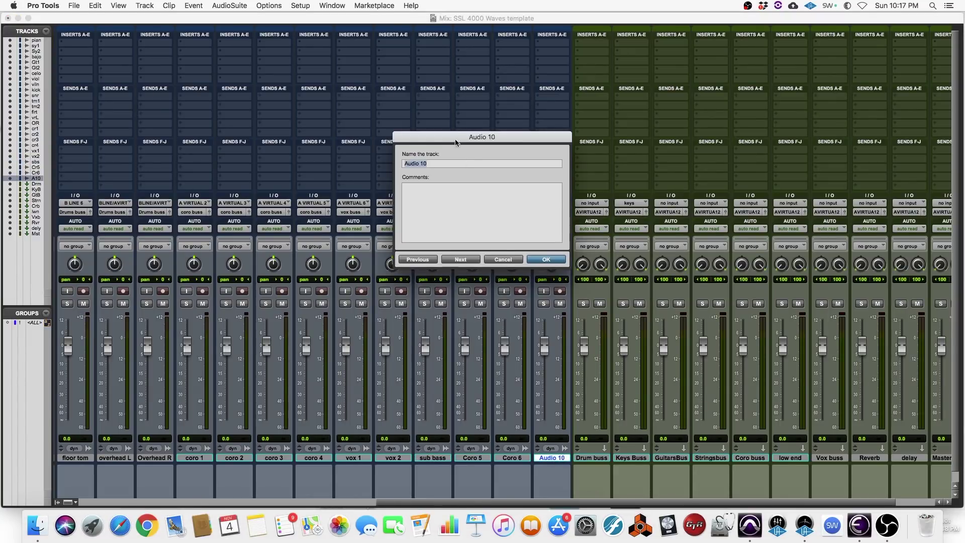
pyautogui.press('BackSpace')
pyautogui.click(555, 261)
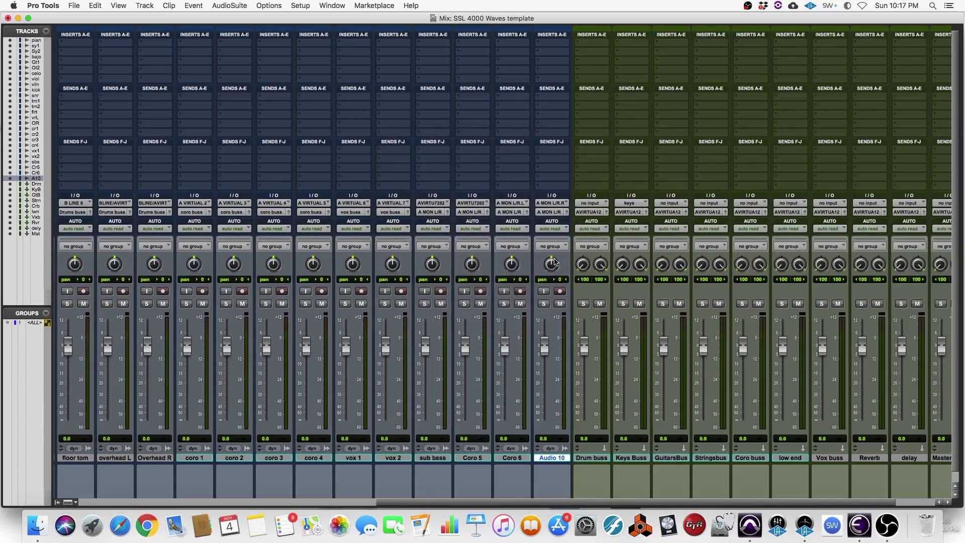
# Move the Coro 5, Coro 6 and coro 7 tracks together between coro 4 and vox 1.
pyautogui.click(479, 459)
pyautogui.keyDown('shift'); pyautogui.click(509, 459); pyautogui.keyUp('shift')
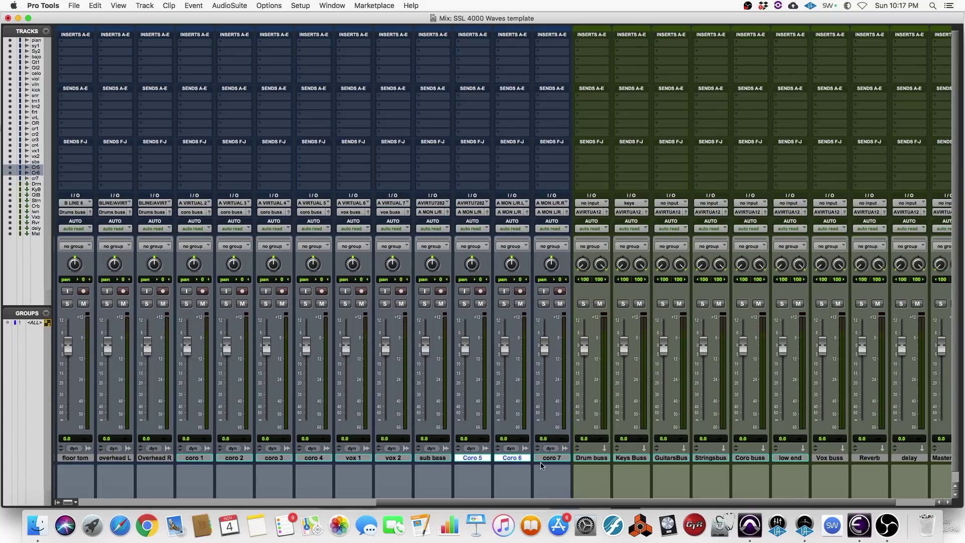
pyautogui.keyDown('shift'); pyautogui.click(551, 459); pyautogui.keyUp('shift')
pyautogui.moveTo(479, 459); pyautogui.dragTo(332, 458)
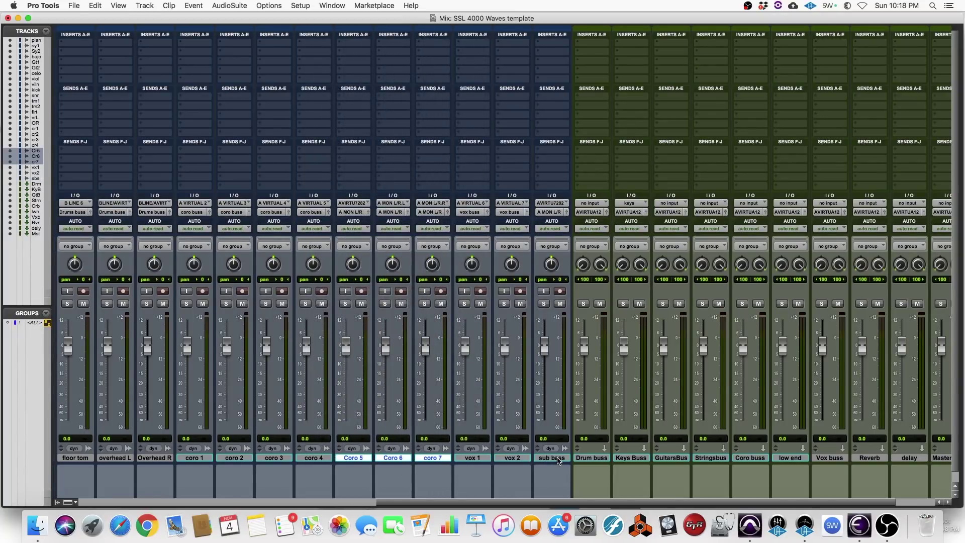
# Move the sub bass track between bajo and Guitarra 1 and route its output to the low end (Stereo) bus.
pyautogui.moveTo(556, 459); pyautogui.dragTo(220, 448)
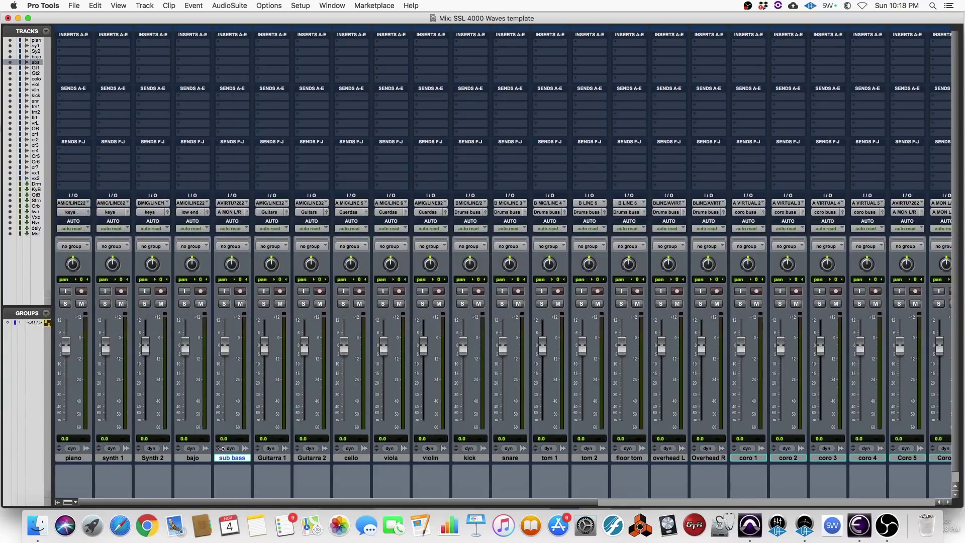
pyautogui.click(191, 456)
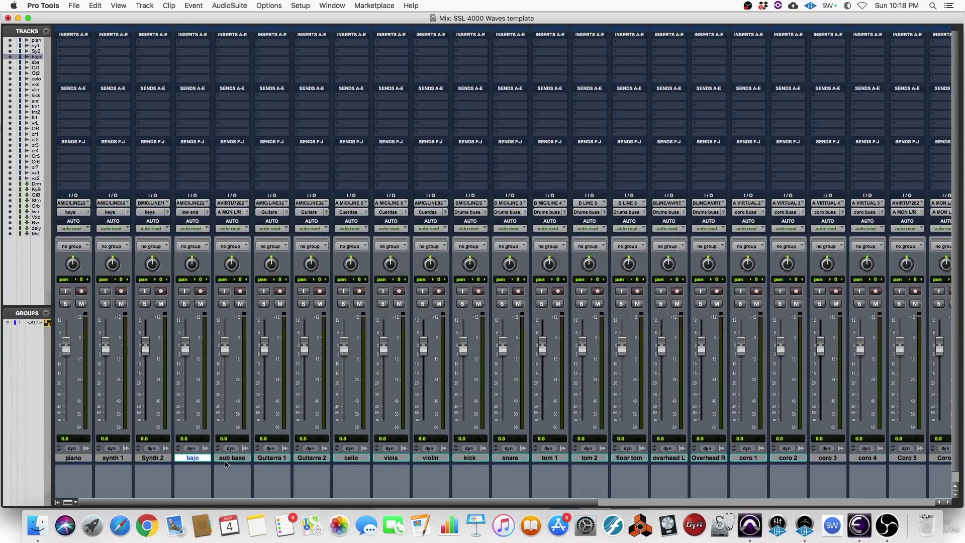
pyautogui.click(233, 459)
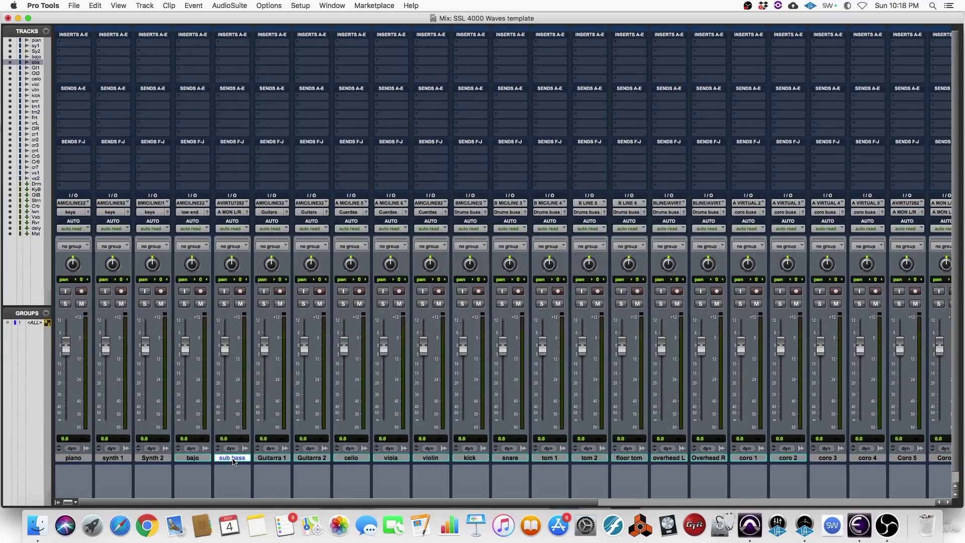
pyautogui.click(235, 212)
pyautogui.moveTo(241, 221)
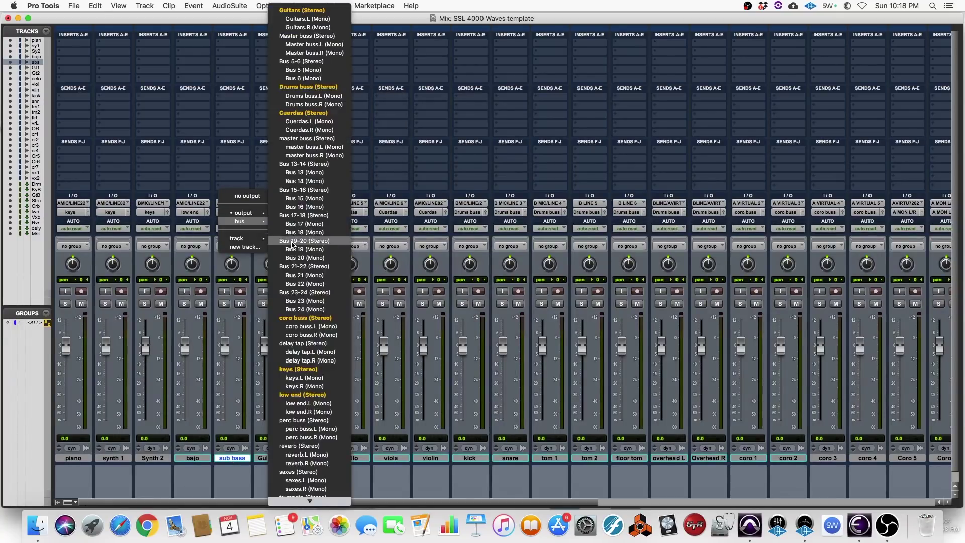
pyautogui.click(297, 395)
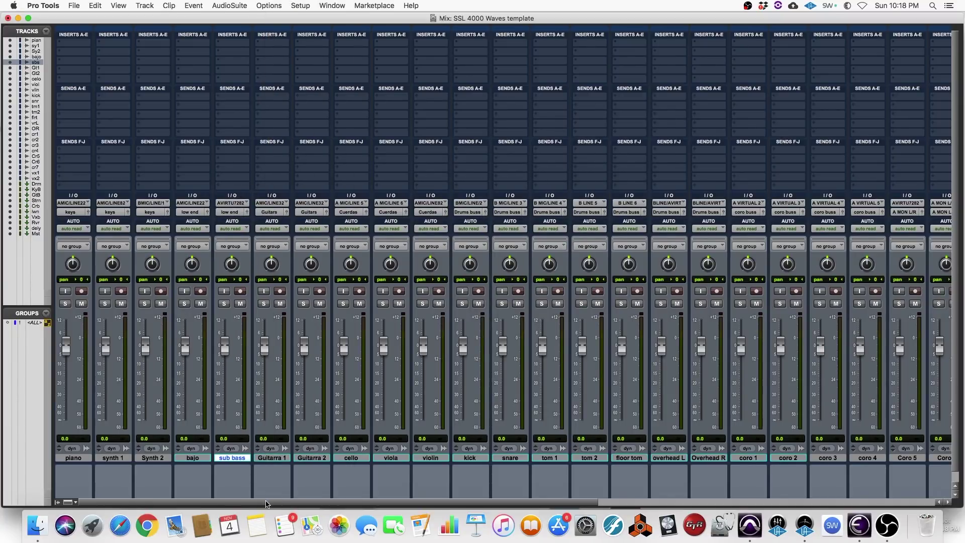
# Route the outputs of Coro 5, Coro 6 and coro 7 together to the coro buss (Stereo) bus.
pyautogui.moveTo(266, 503); pyautogui.dragTo(541, 527)
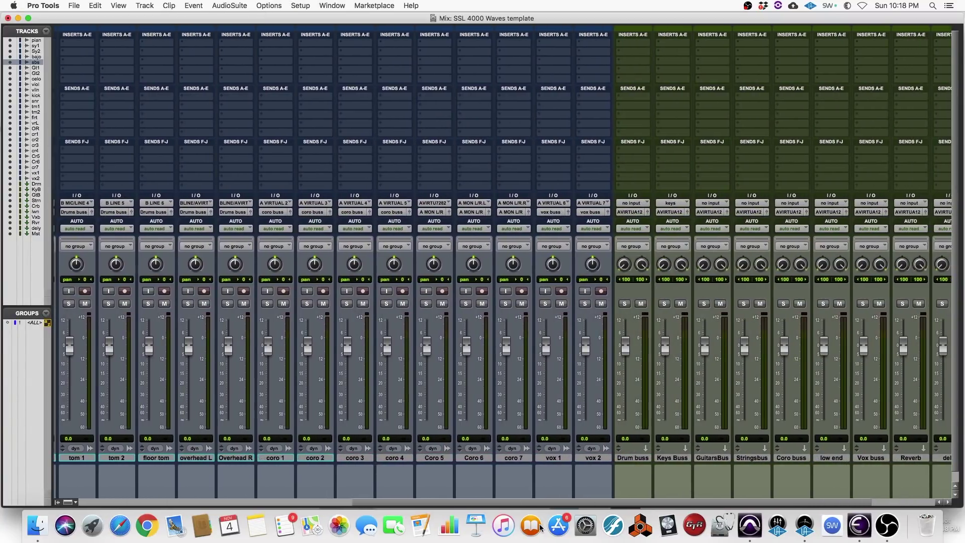
pyautogui.click(435, 458)
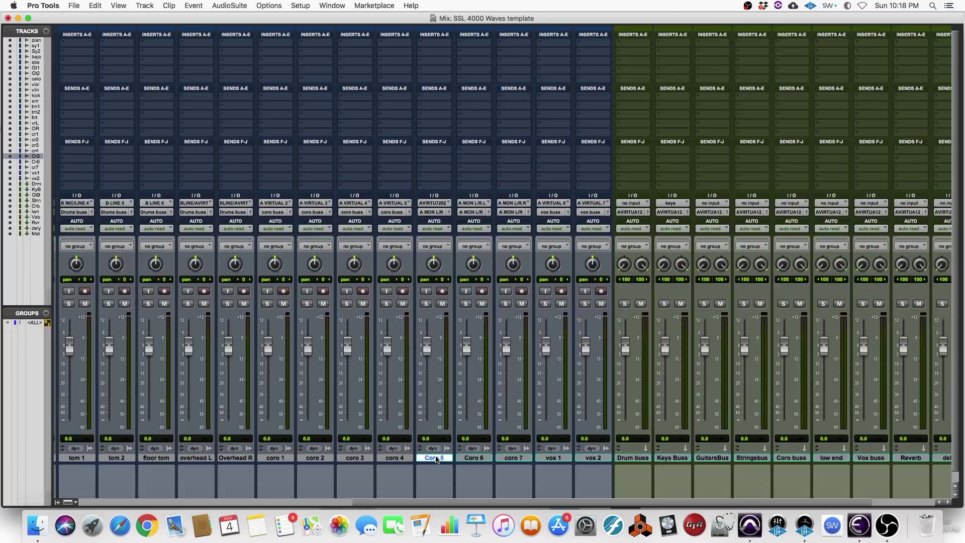
pyautogui.keyDown('shift'); pyautogui.click(521, 460); pyautogui.keyUp('shift')
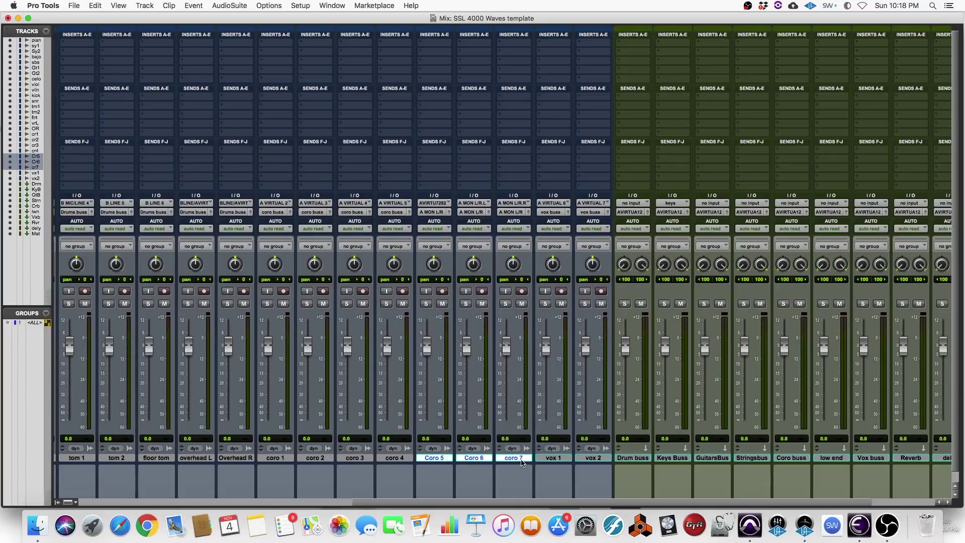
pyautogui.click(439, 213)
pyautogui.moveTo(454, 224)
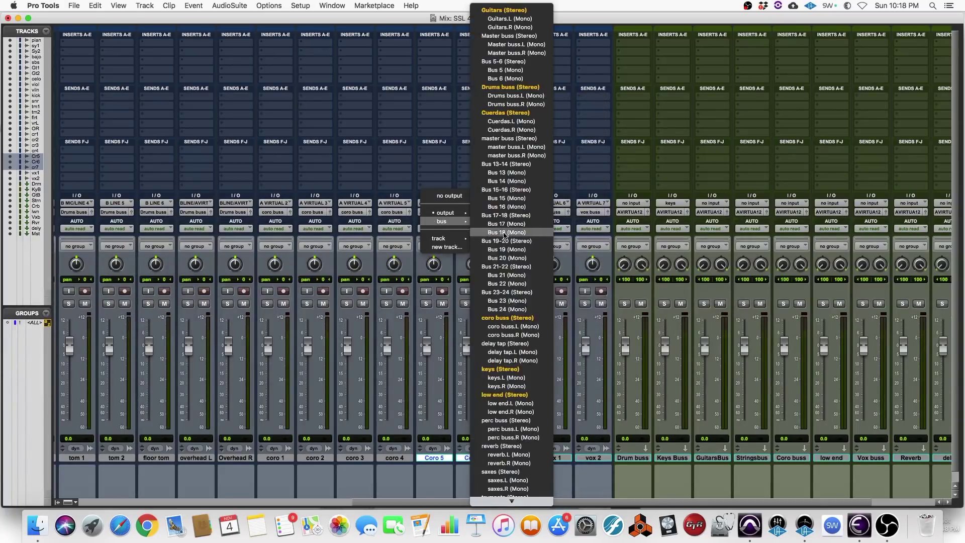
pyautogui.click(509, 321)
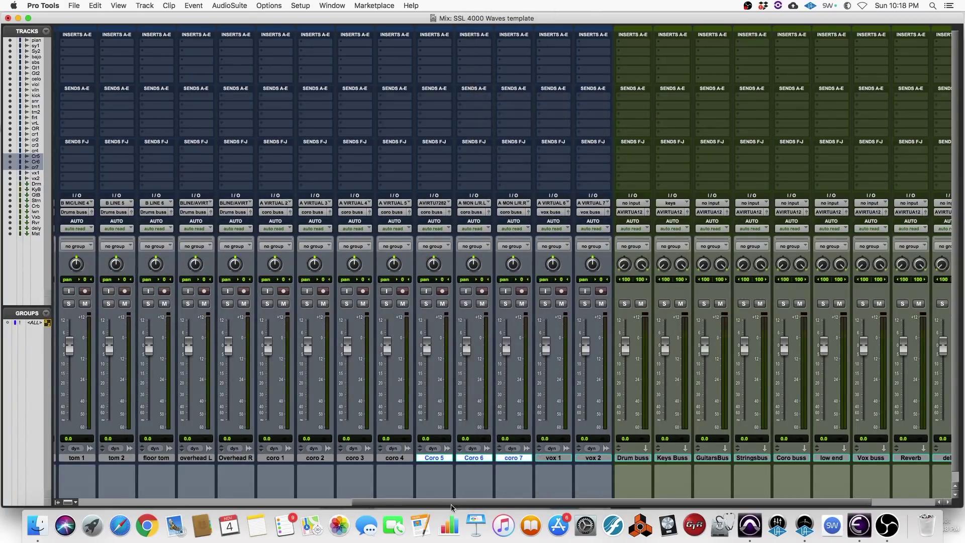
# Set the input of the Drum buss aux track to the Drums buss (Stereo) bus.
pyautogui.moveTo(447, 501); pyautogui.dragTo(517, 508)
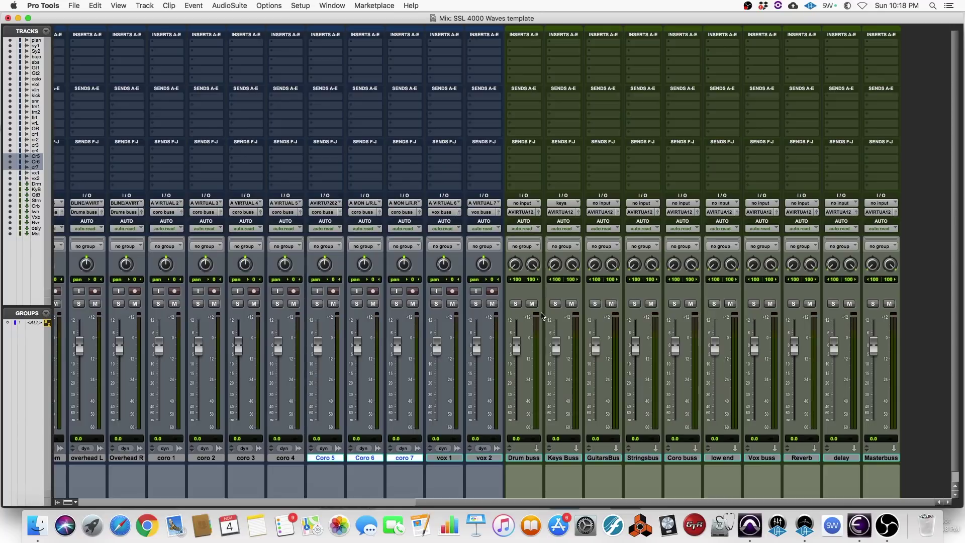
pyautogui.click(526, 206)
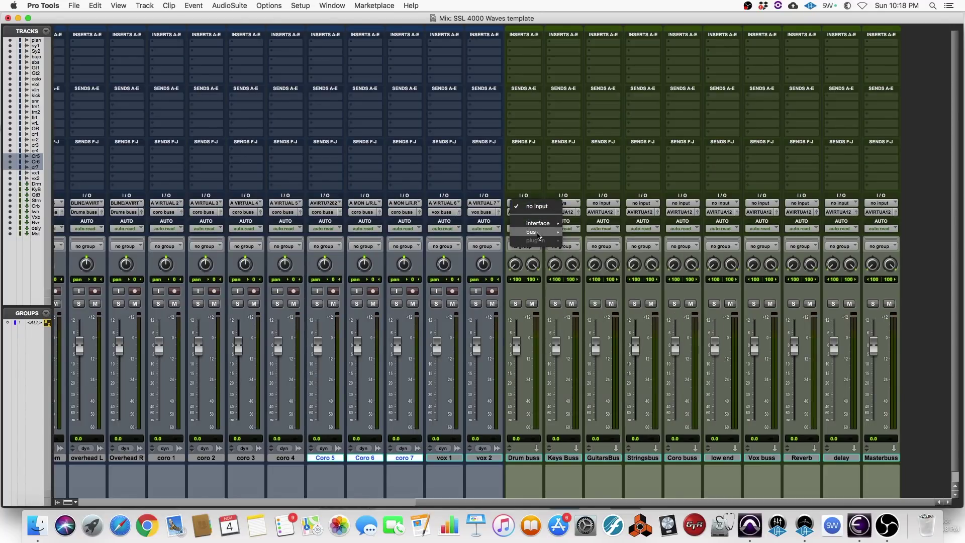
pyautogui.moveTo(535, 232)
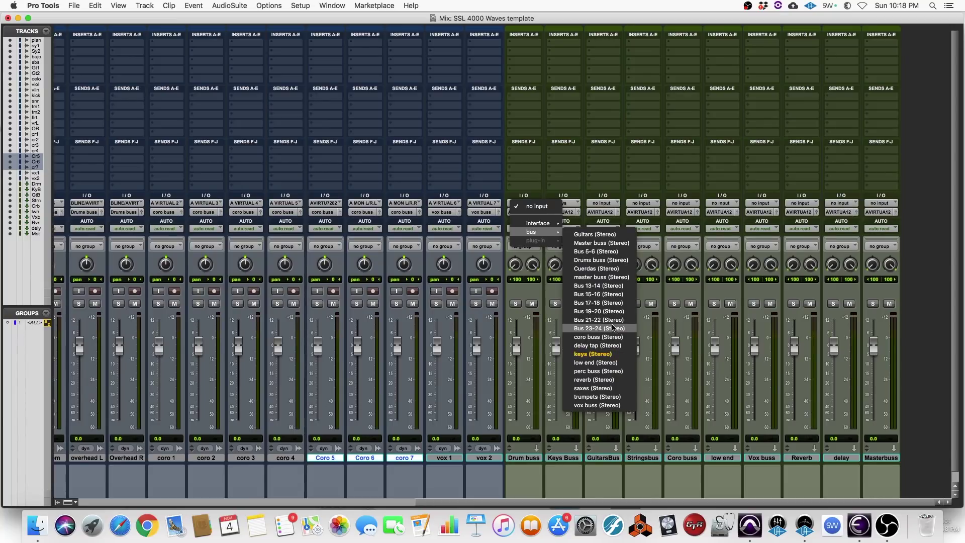
pyautogui.click(613, 261)
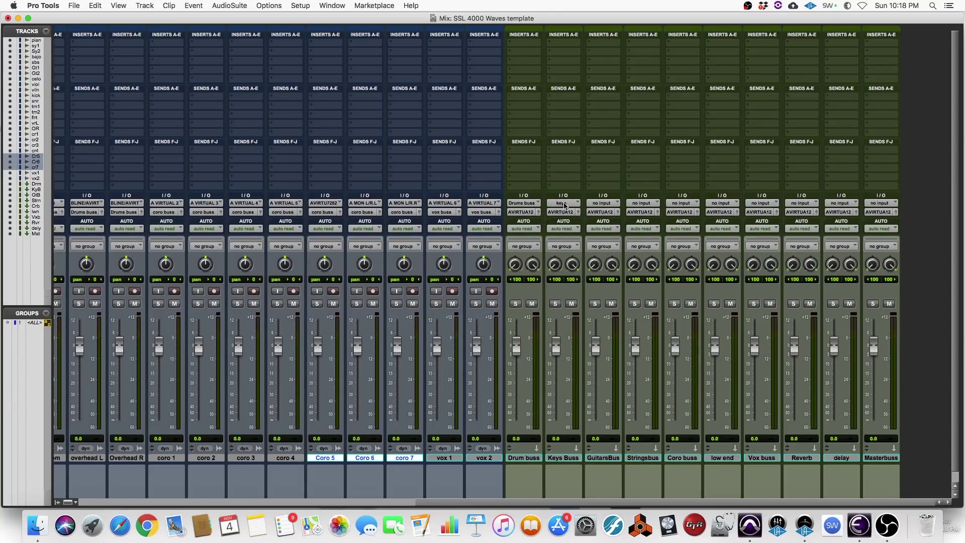
# Set the input of the GuitarsBus aux track to the Guitars (Stereo) bus.
pyautogui.click(604, 204)
pyautogui.moveTo(611, 235)
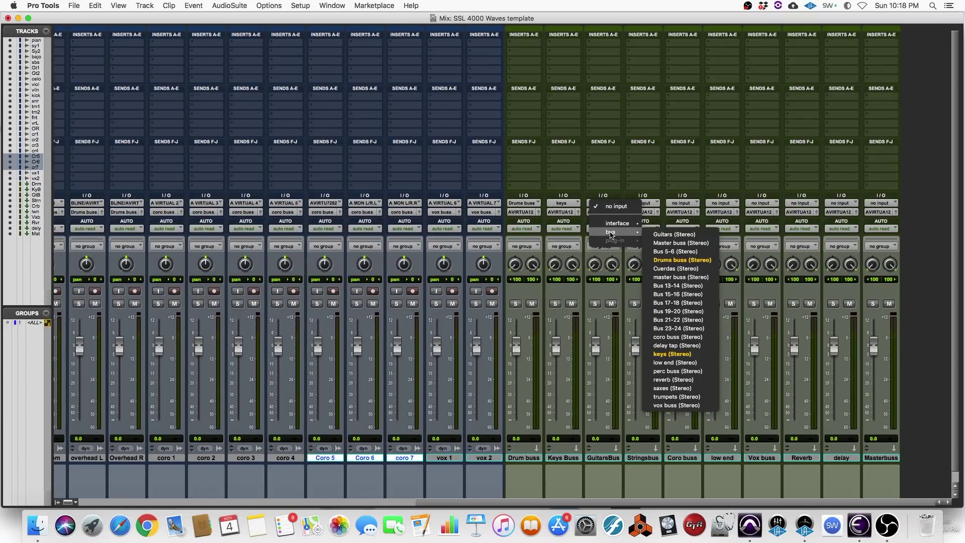
pyautogui.click(673, 235)
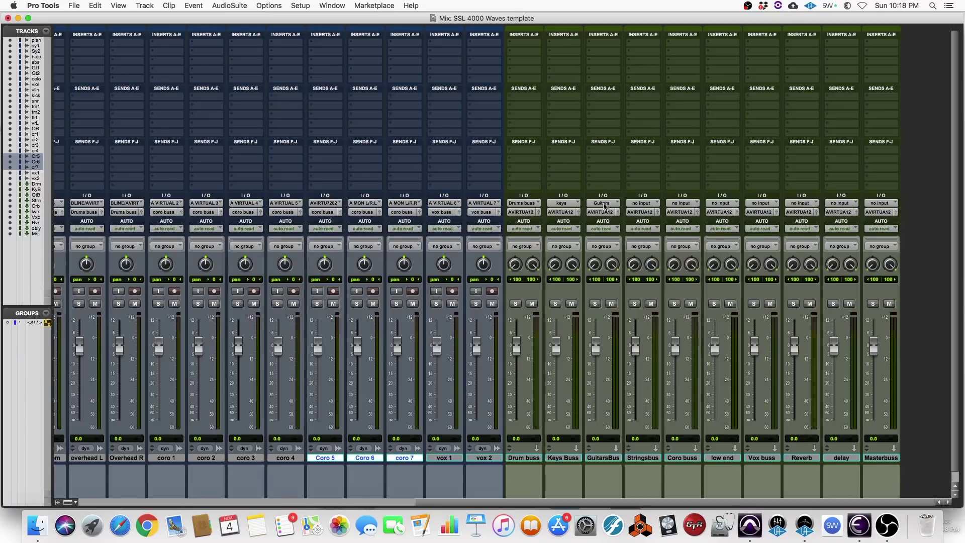
# Set the input of the Stringsbus aux track to Cuerdas (Stereo) and the input of the Coro buss aux track to coro buss (Stereo).
pyautogui.click(645, 205)
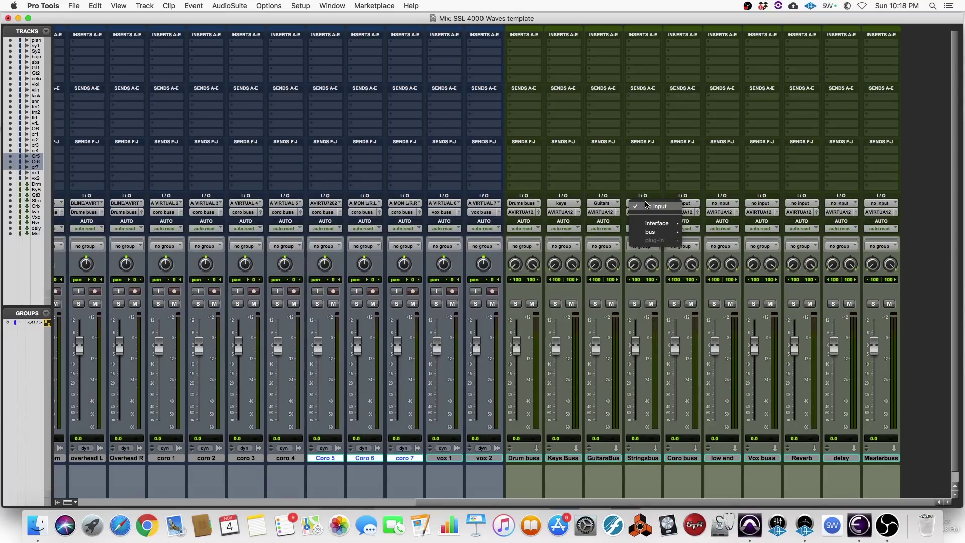
pyautogui.moveTo(668, 229)
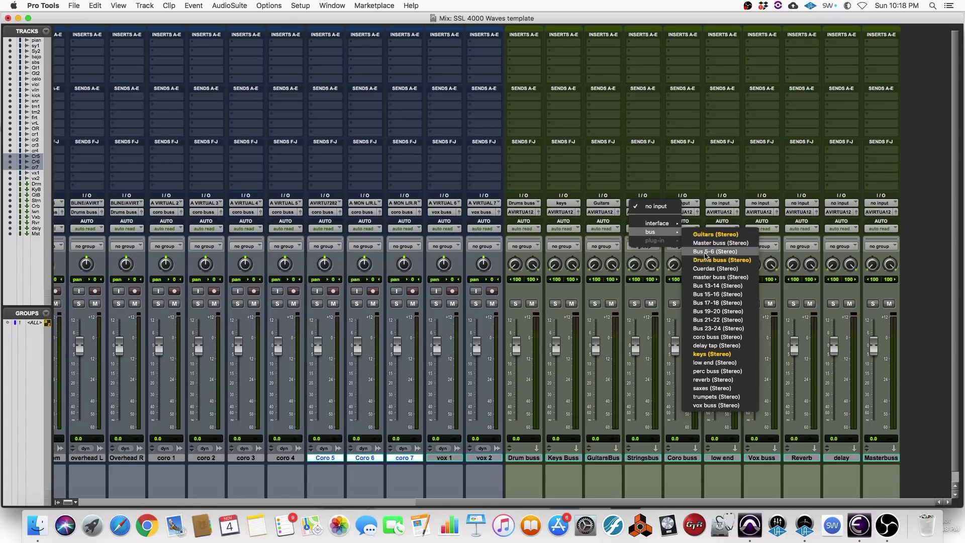
pyautogui.click(706, 269)
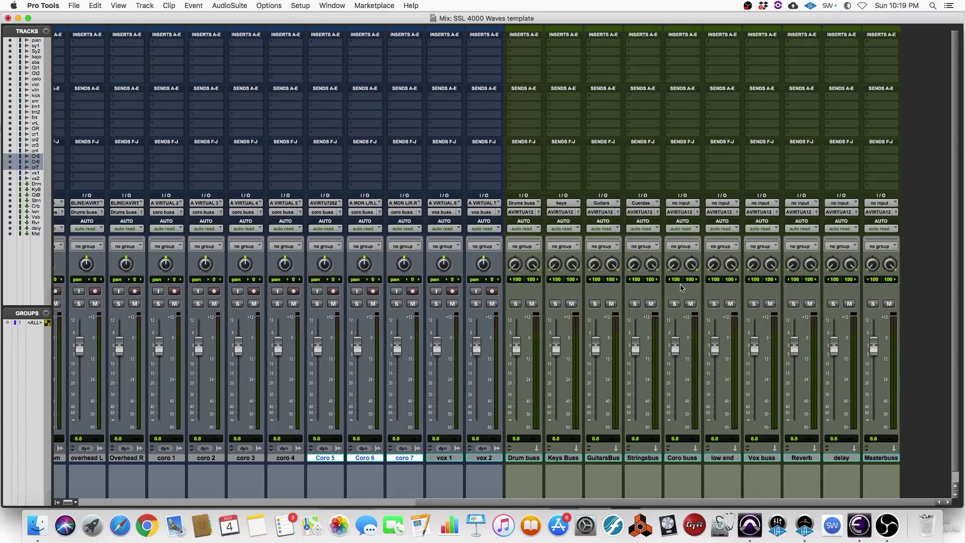
pyautogui.click(687, 204)
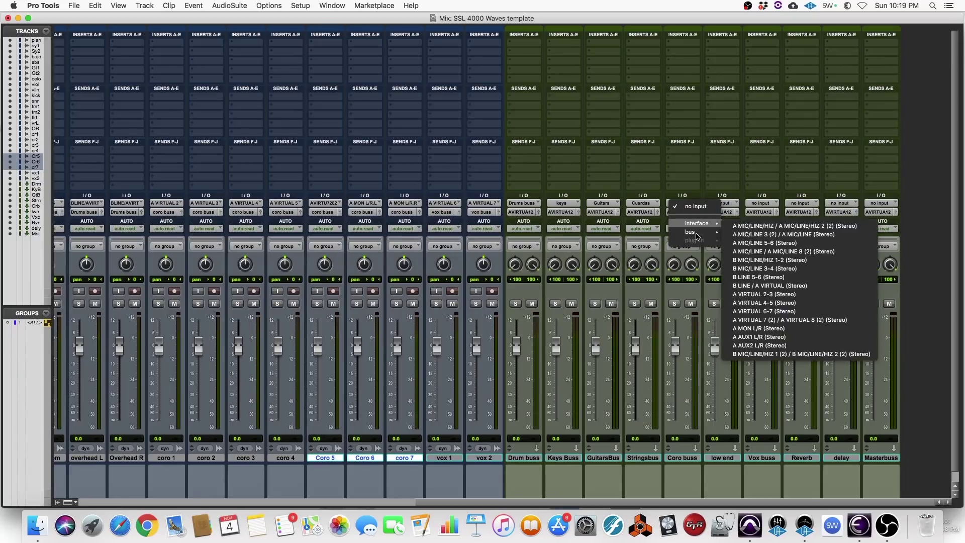
pyautogui.moveTo(697, 235)
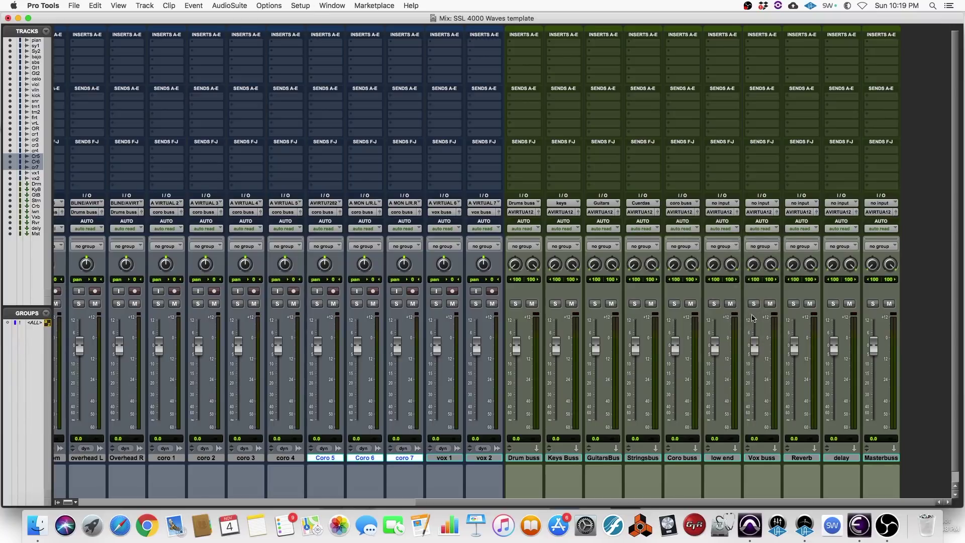
# Set the input of the low end aux track to low end (Stereo) and the input of the Vox buss aux track to vox buss (Stereo).
pyautogui.click(725, 203)
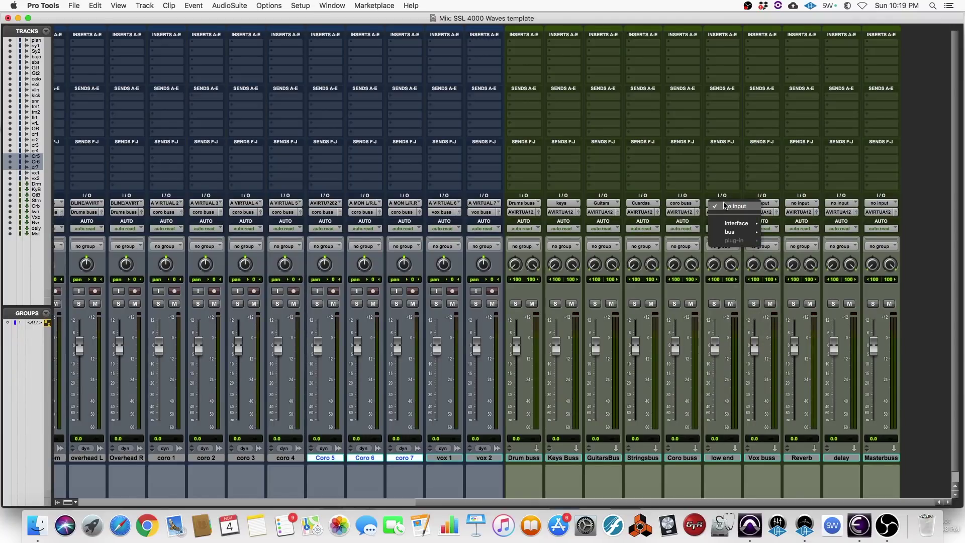
pyautogui.moveTo(732, 232)
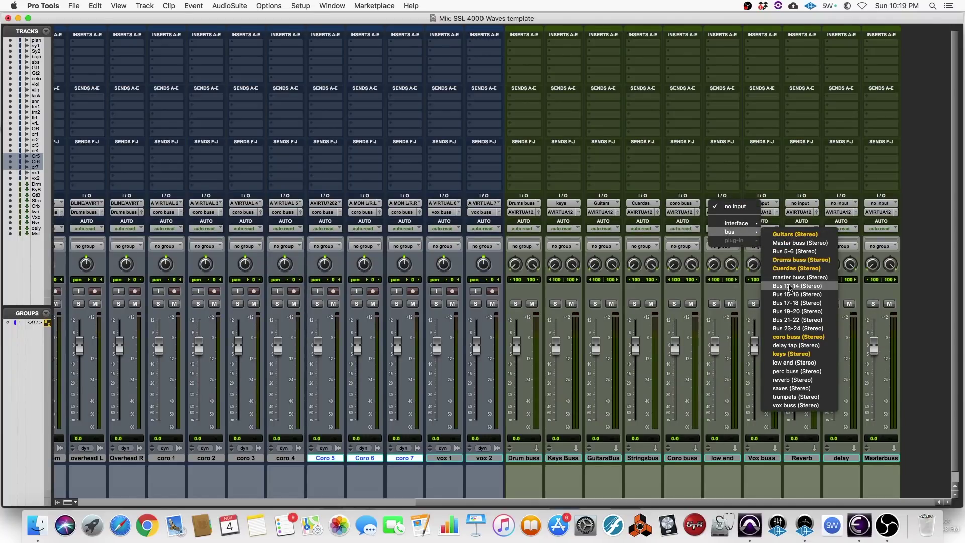
pyautogui.click(797, 362)
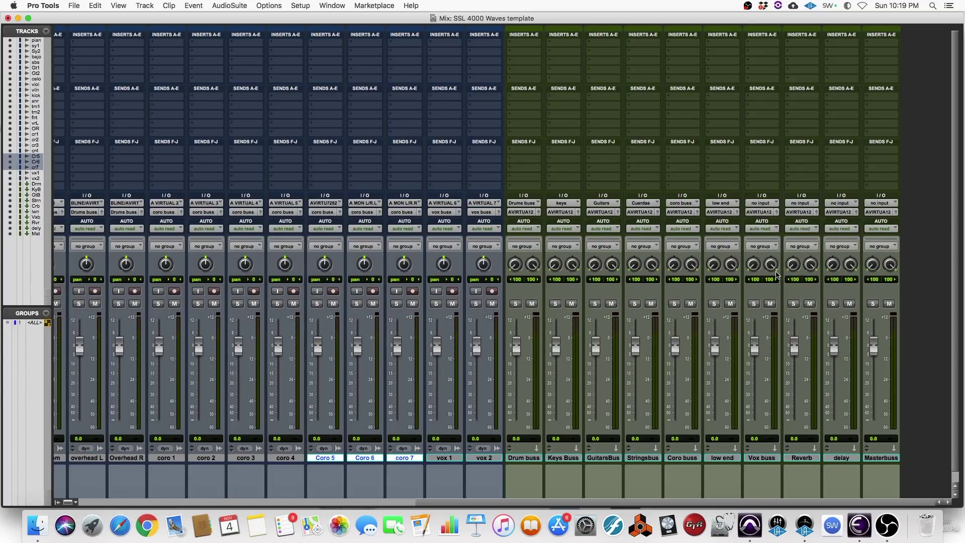
pyautogui.click(767, 209)
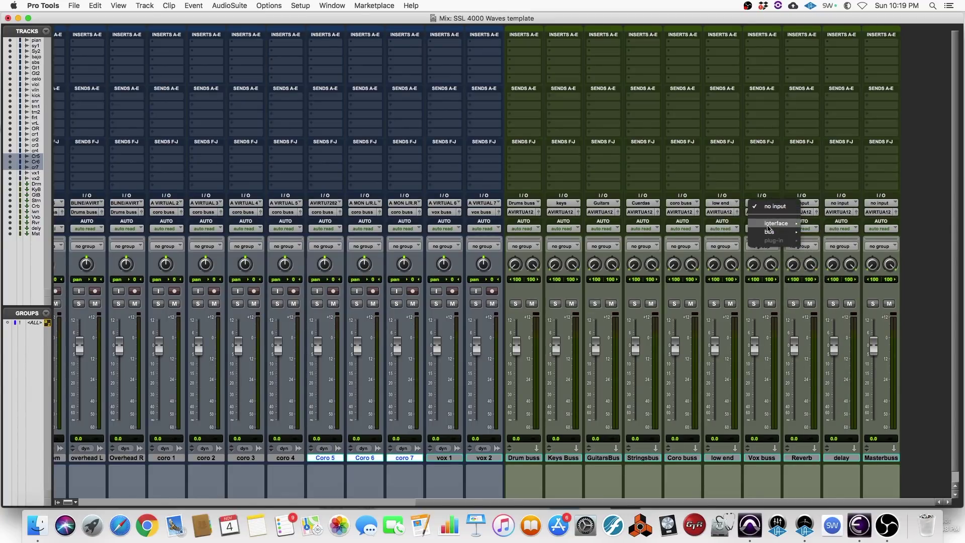
pyautogui.moveTo(774, 231)
pyautogui.click(848, 405)
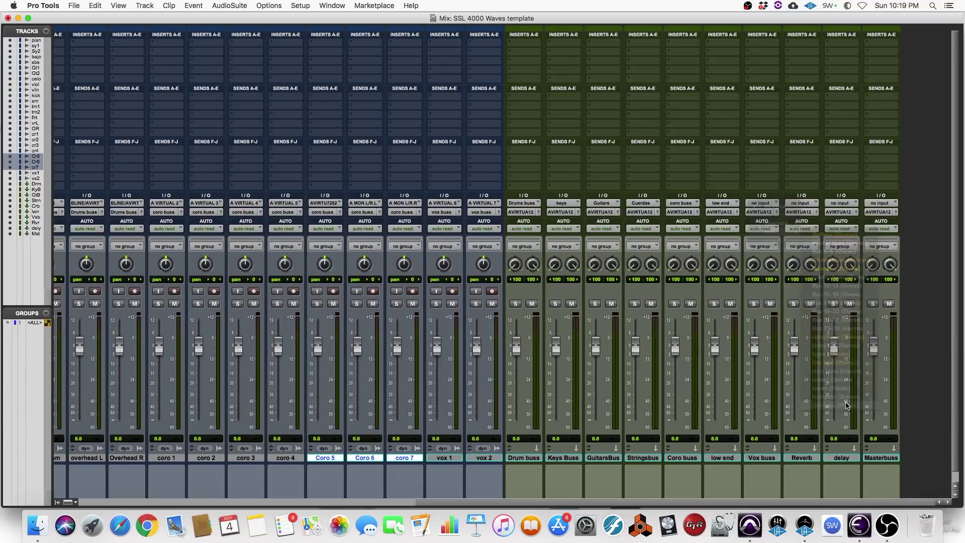
# Set the input of the Reverb aux track to the reverb (Stereo) bus.
pyautogui.click(806, 203)
pyautogui.moveTo(810, 232)
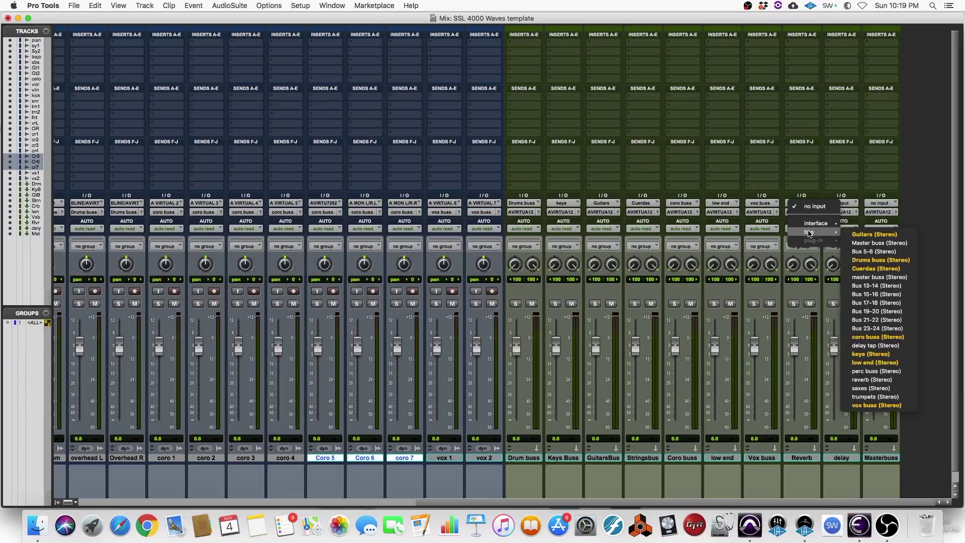
pyautogui.click(872, 379)
# Set the input of the delay aux track to the delay tap (Stereo) bus.
pyautogui.click(842, 203)
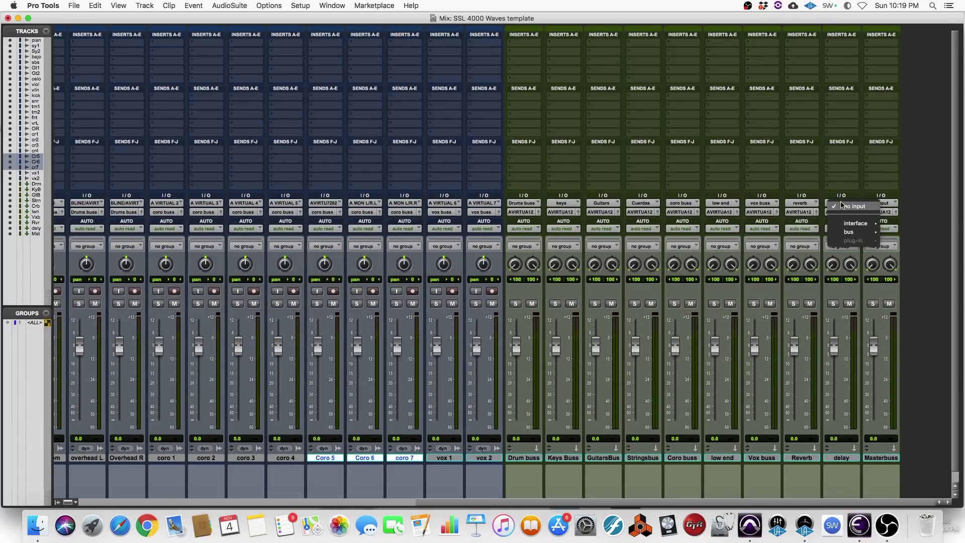
pyautogui.moveTo(852, 232)
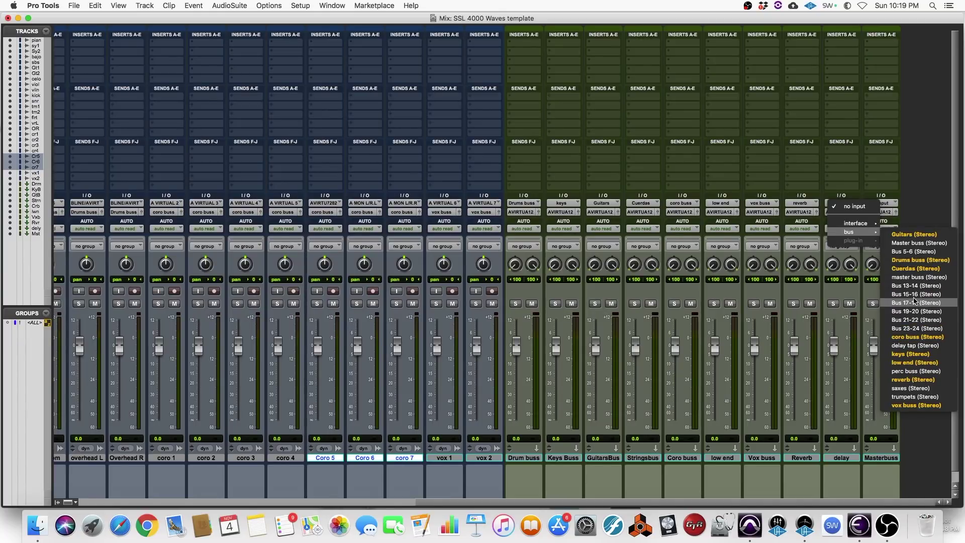
pyautogui.click(920, 348)
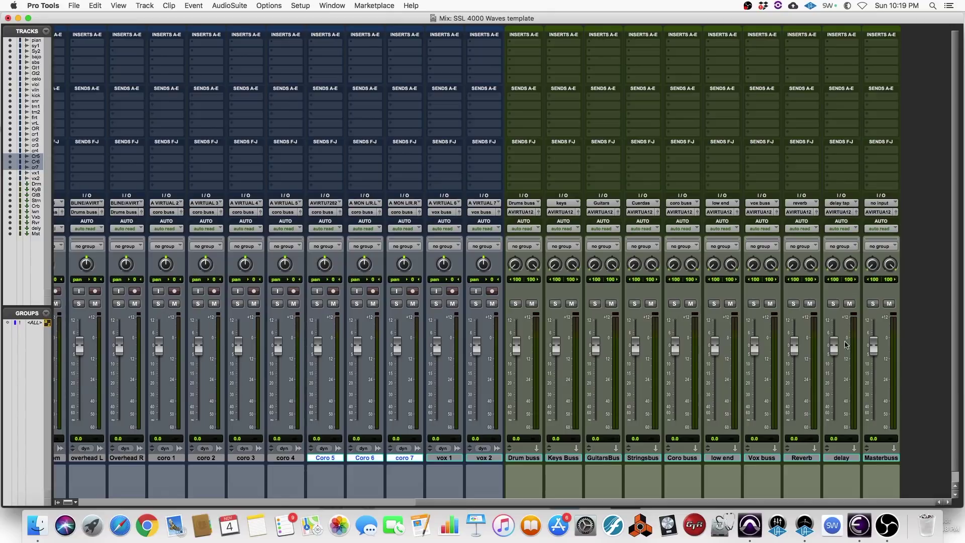
# Set the input of the delay aux track to Bus 13-14 (Stereo) and rename that bus as Delay.
pyautogui.click(842, 205)
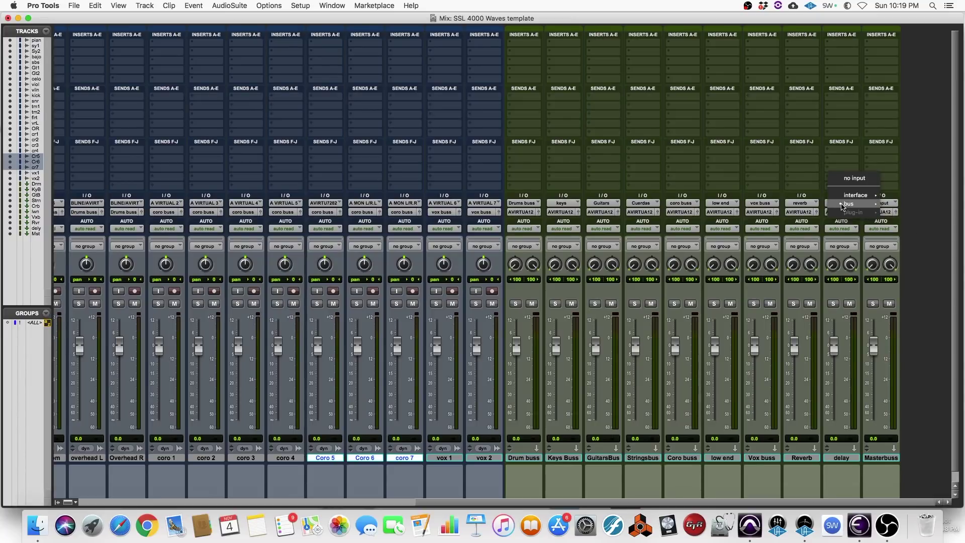
pyautogui.moveTo(849, 203)
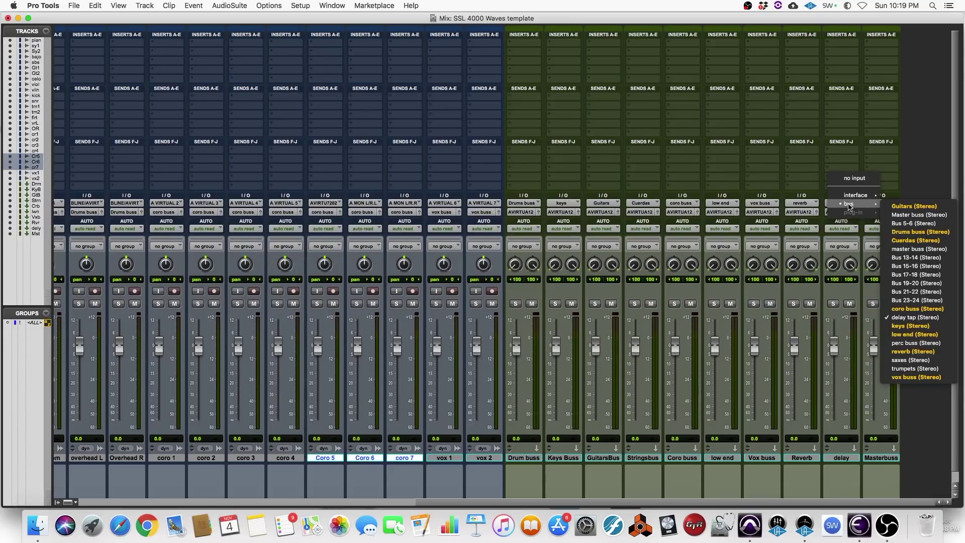
pyautogui.click(911, 257)
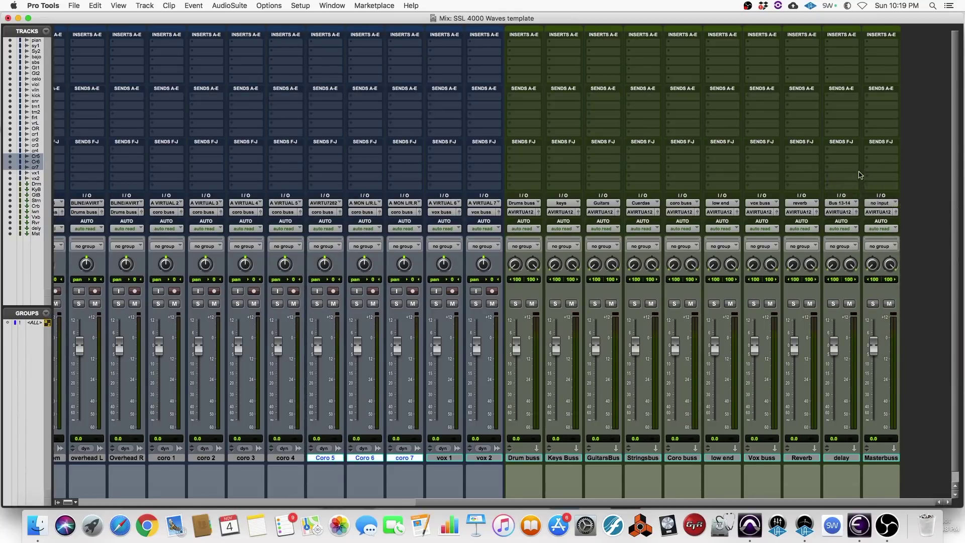
pyautogui.rightClick(843, 204)
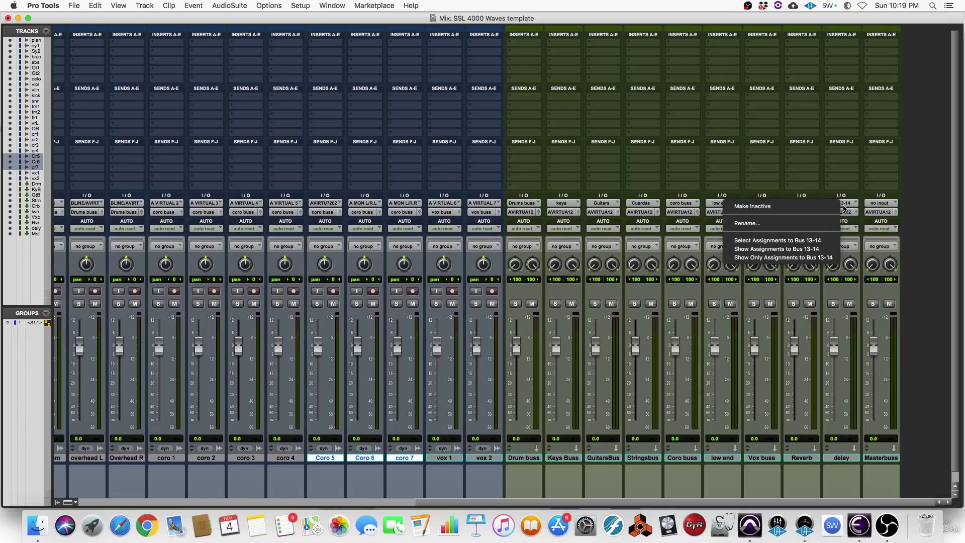
pyautogui.click(804, 226)
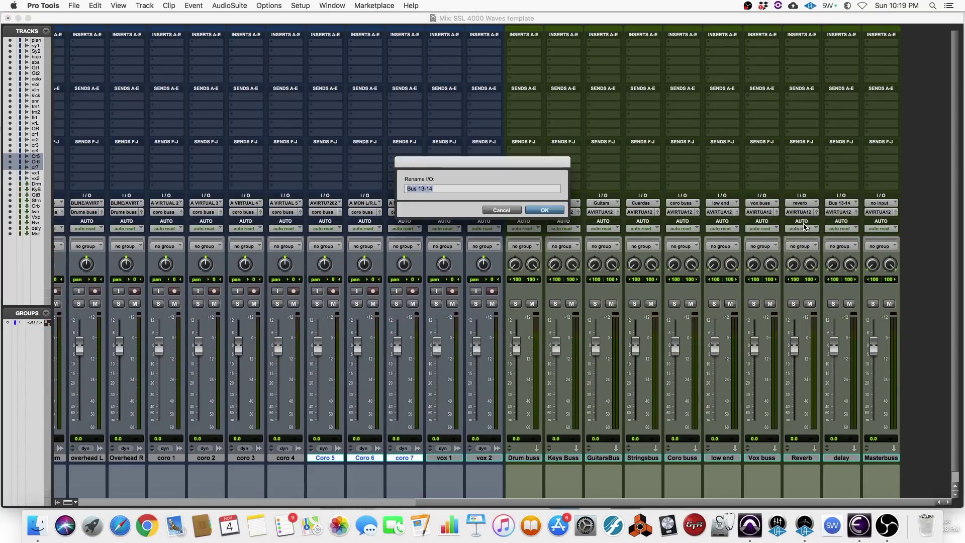
pyautogui.write('Delay')
pyautogui.press('Return')
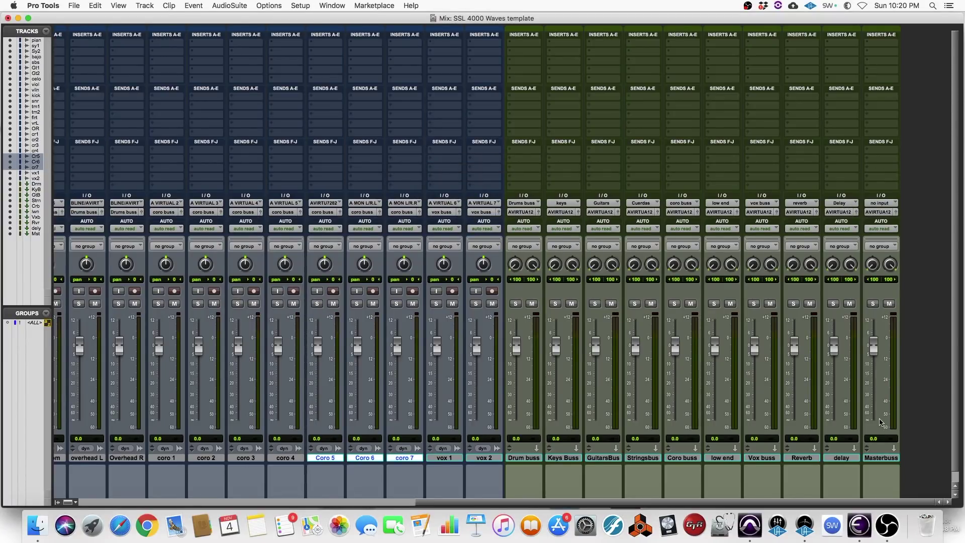
# Set the input of the Masterbuss aux track to the Master buss (Stereo) bus.
pyautogui.click(880, 205)
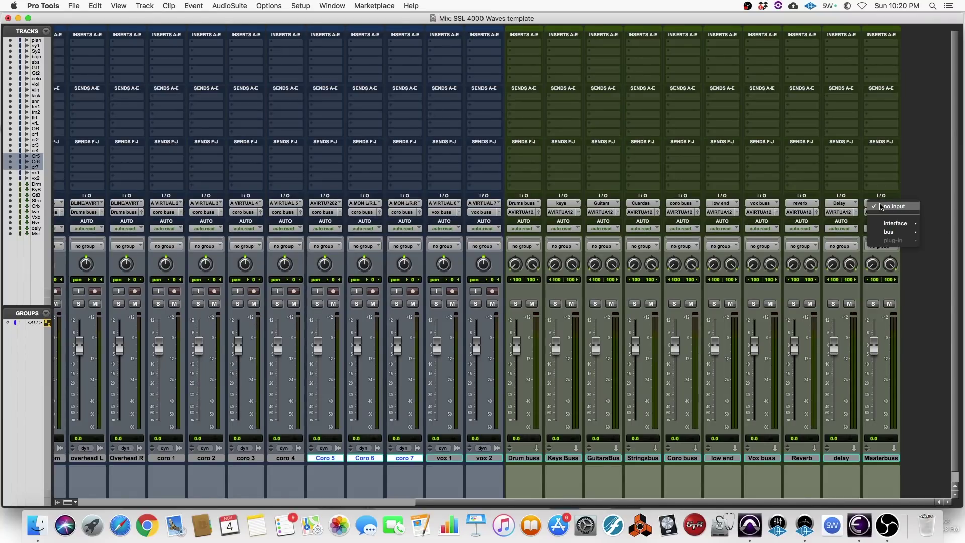
pyautogui.moveTo(885, 237)
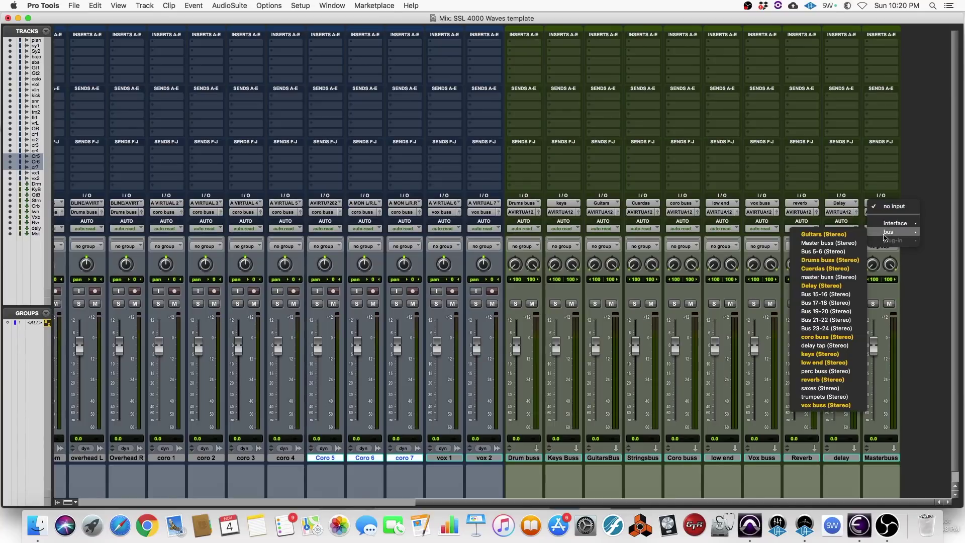
pyautogui.click(840, 244)
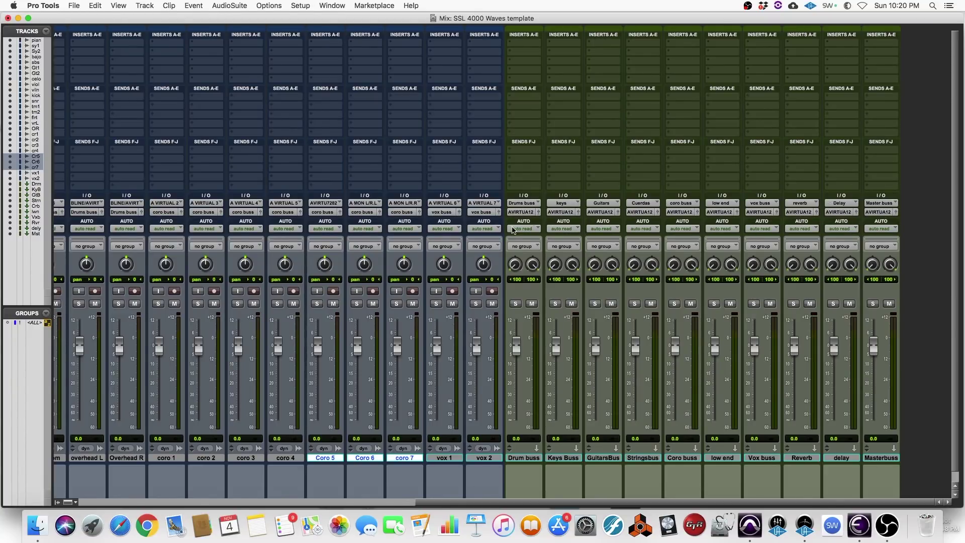
# Route the outputs of all aux tracks from Drum buss through delay together to the Master buss (Stereo) bus.
pyautogui.click(532, 459)
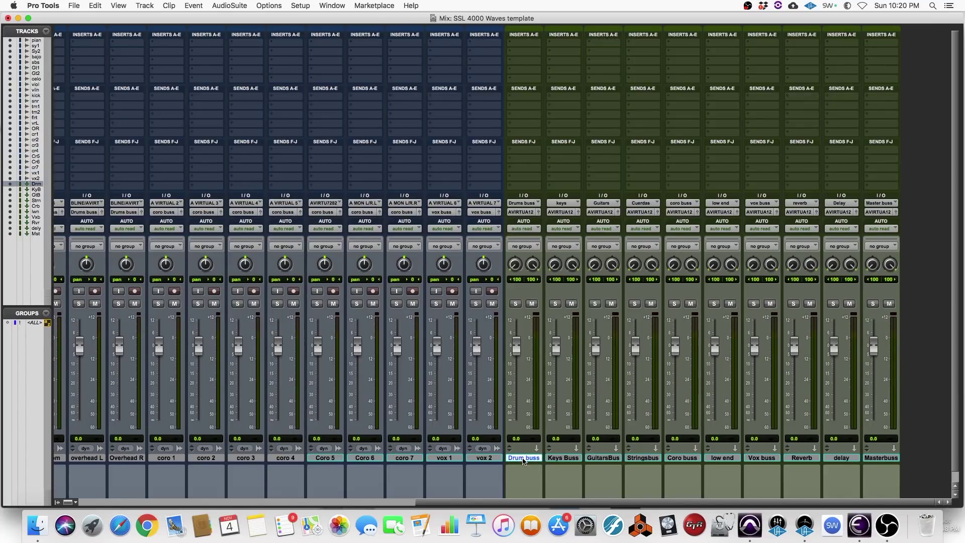
pyautogui.keyDown('shift'); pyautogui.click(841, 458); pyautogui.keyUp('shift')
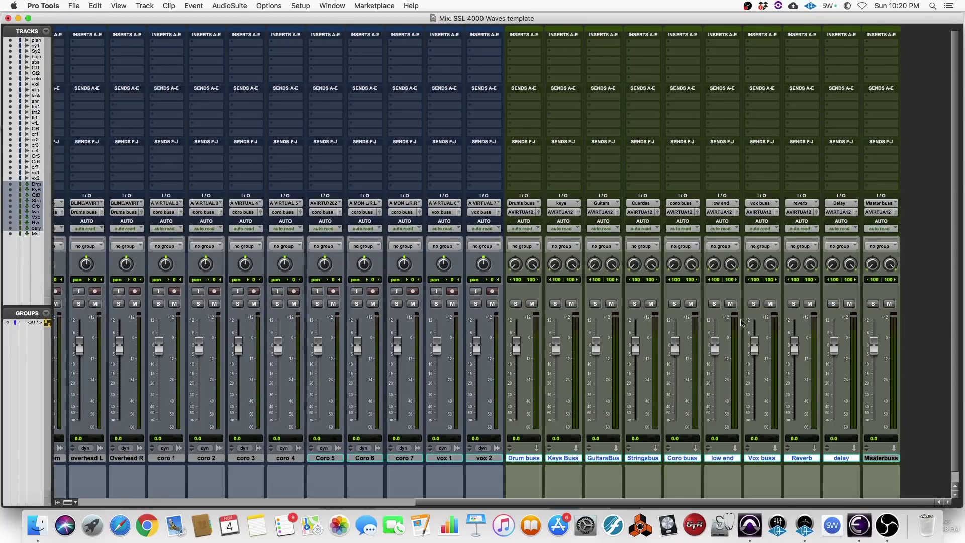
pyautogui.click(524, 212)
pyautogui.moveTo(535, 221)
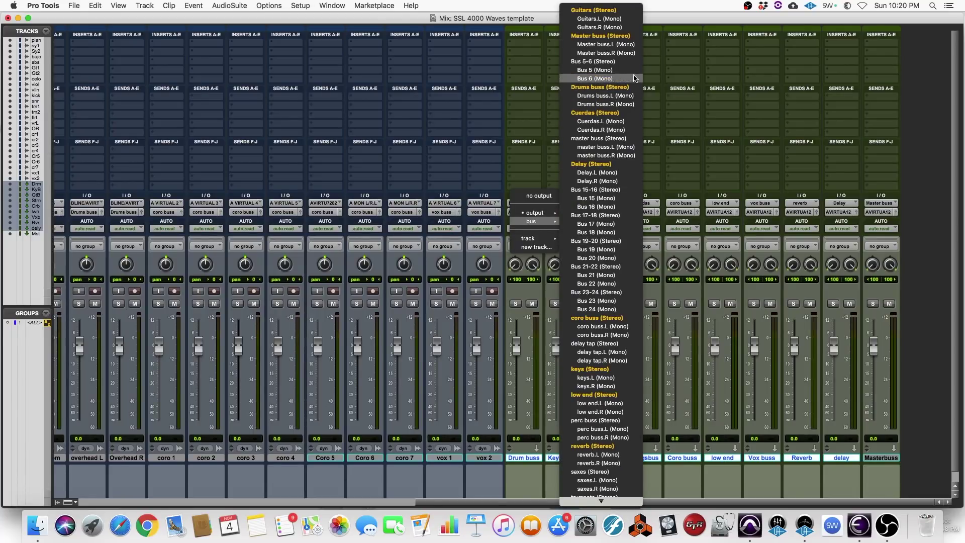
pyautogui.click(625, 36)
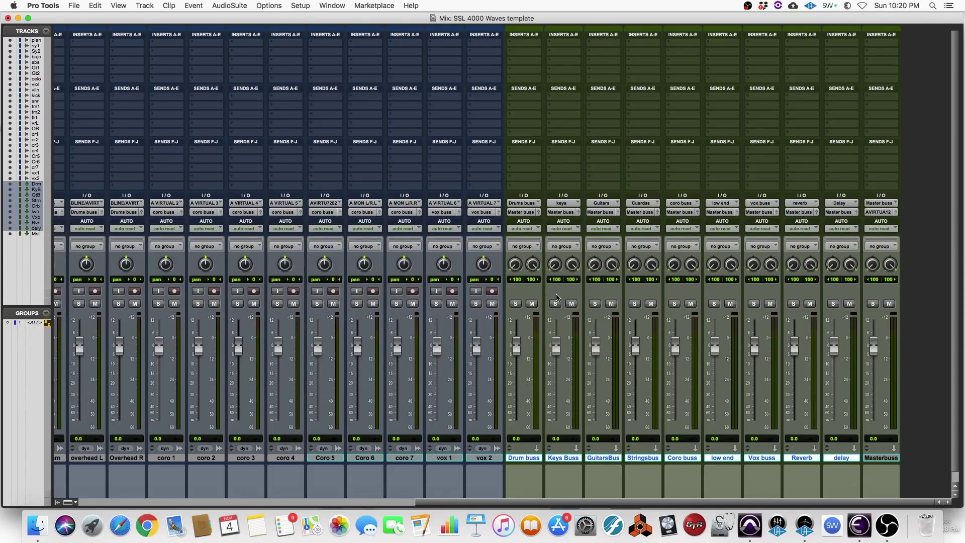
# Insert the SSLChannel EQ plug-in on the piano track and in the same insert slot of all other tracks.
pyautogui.moveTo(551, 502); pyautogui.dragTo(392, 502)
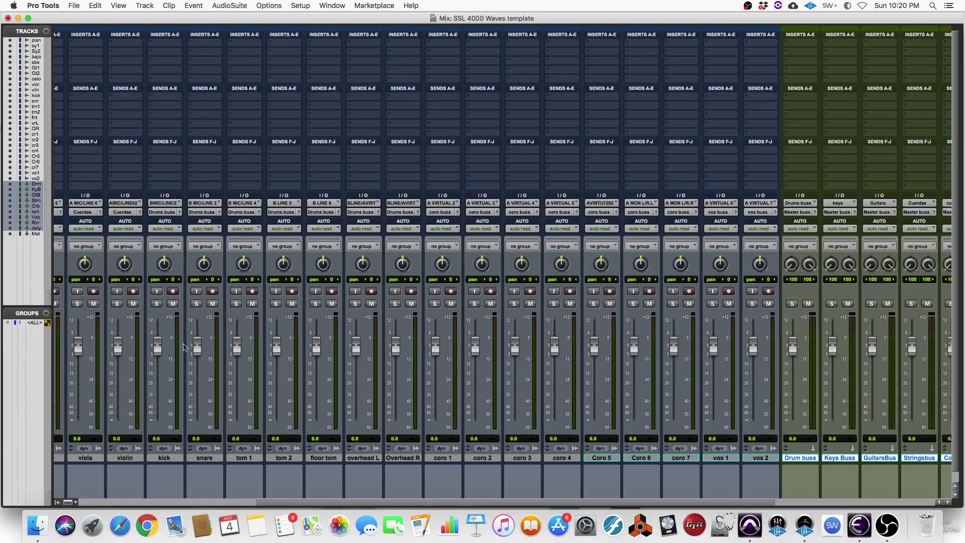
pyautogui.moveTo(332, 503); pyautogui.dragTo(494, 514)
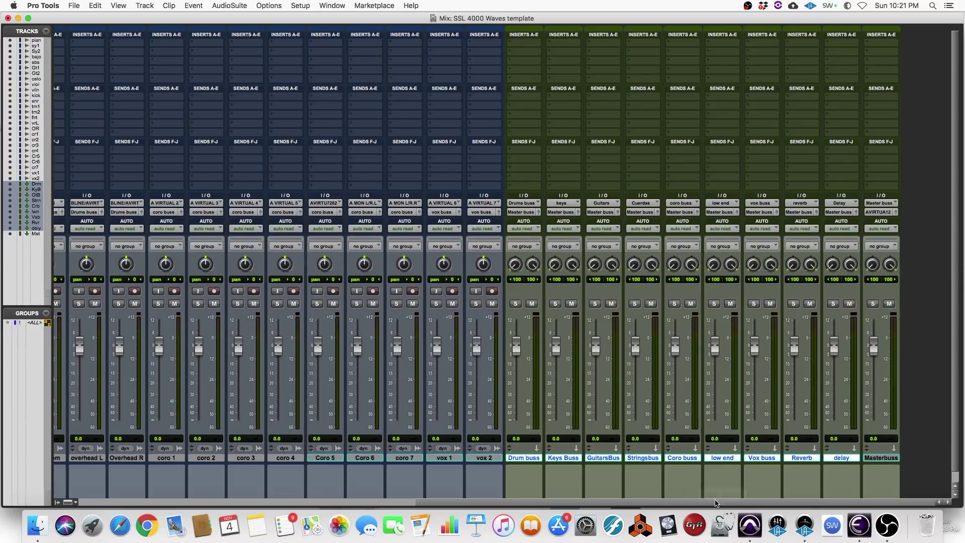
pyautogui.moveTo(720, 501); pyautogui.dragTo(327, 490)
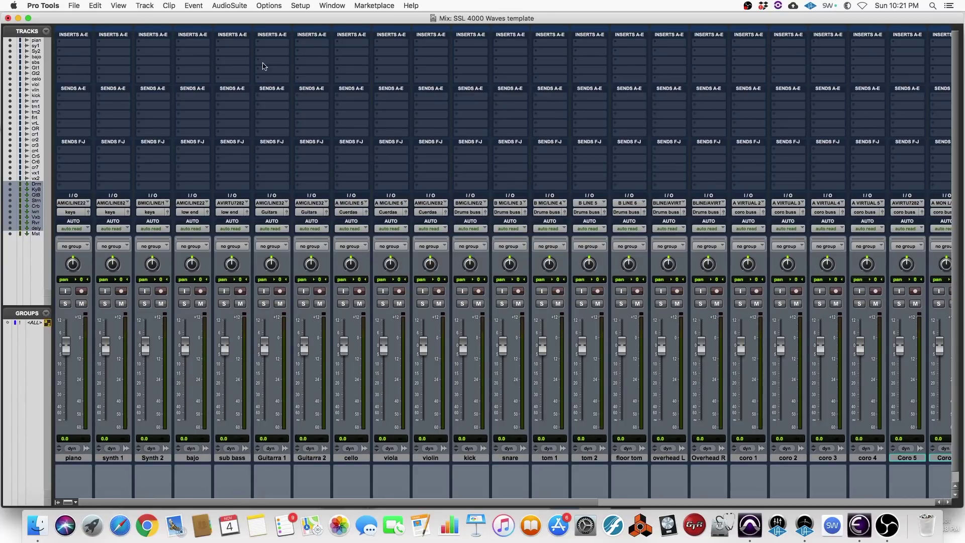
pyautogui.click(73, 64)
pyautogui.moveTo(93, 81)
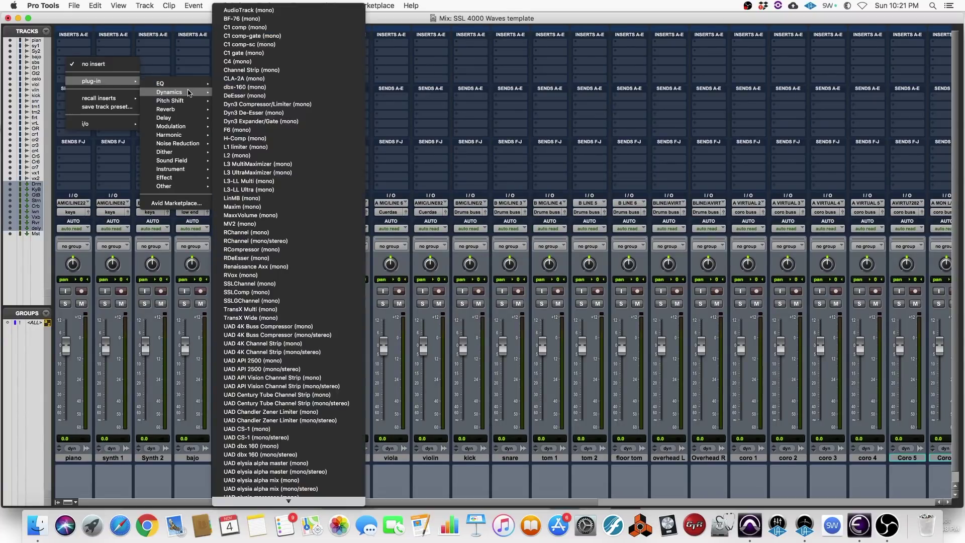
pyautogui.moveTo(189, 83)
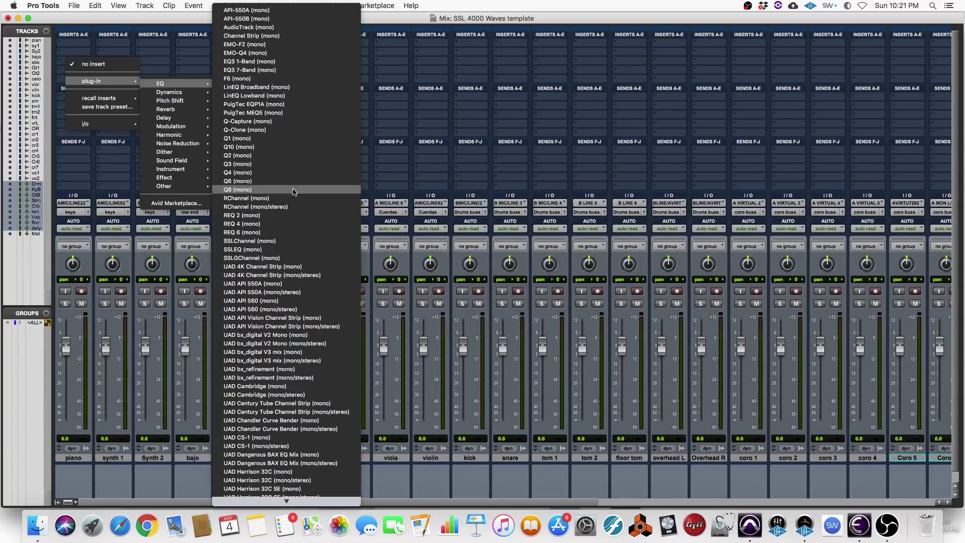
pyautogui.click(314, 241)
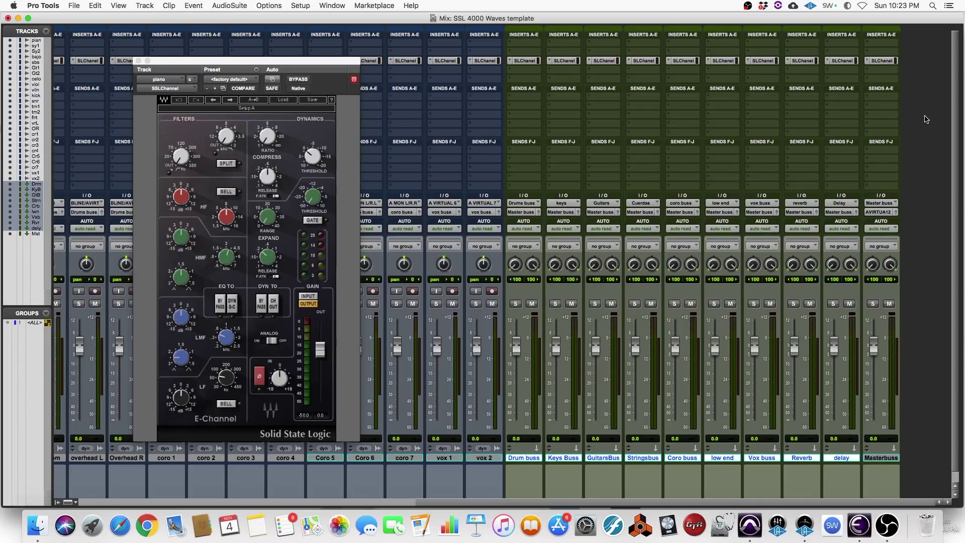
# Remove the SSLChannel plug-in from the Masterbuss track's insert slot.
pyautogui.click(882, 61)
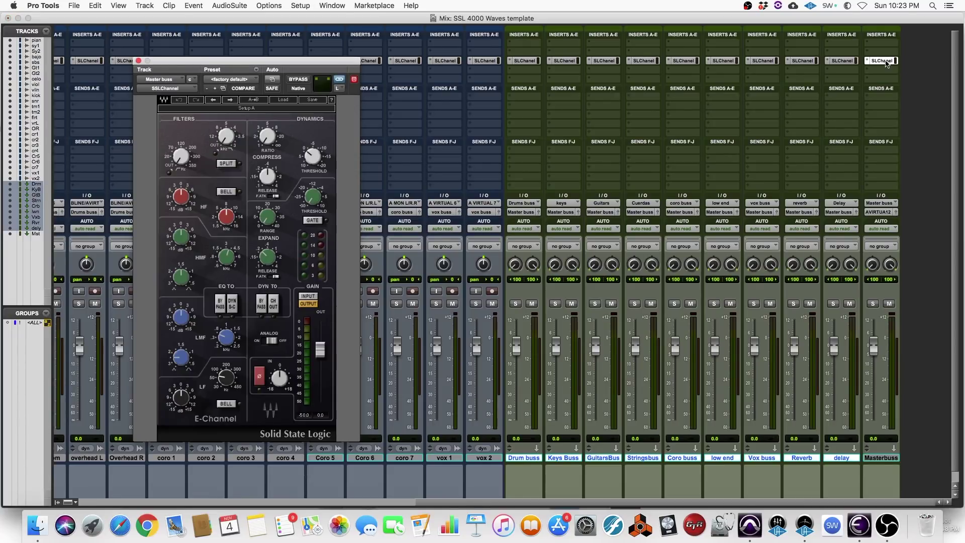
pyautogui.rightClick(882, 60)
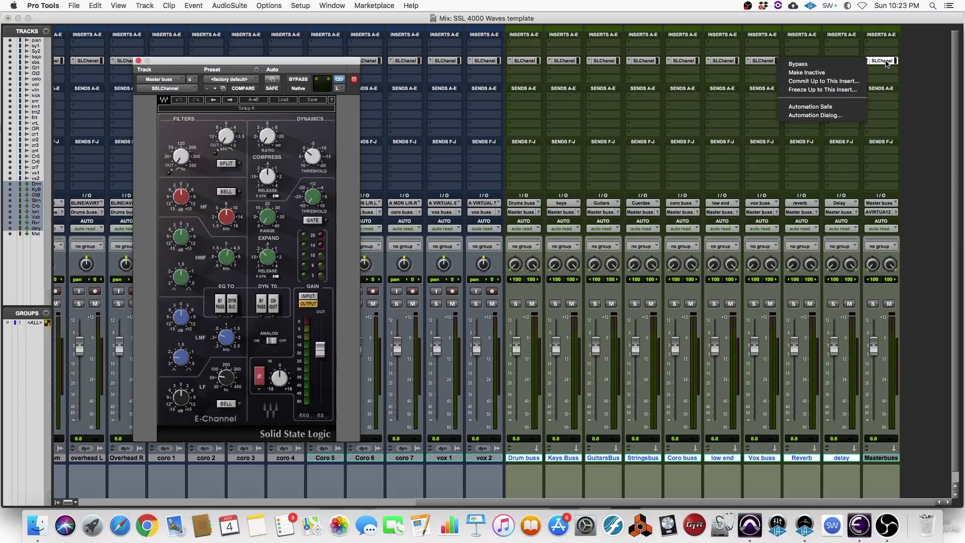
pyautogui.click(857, 68)
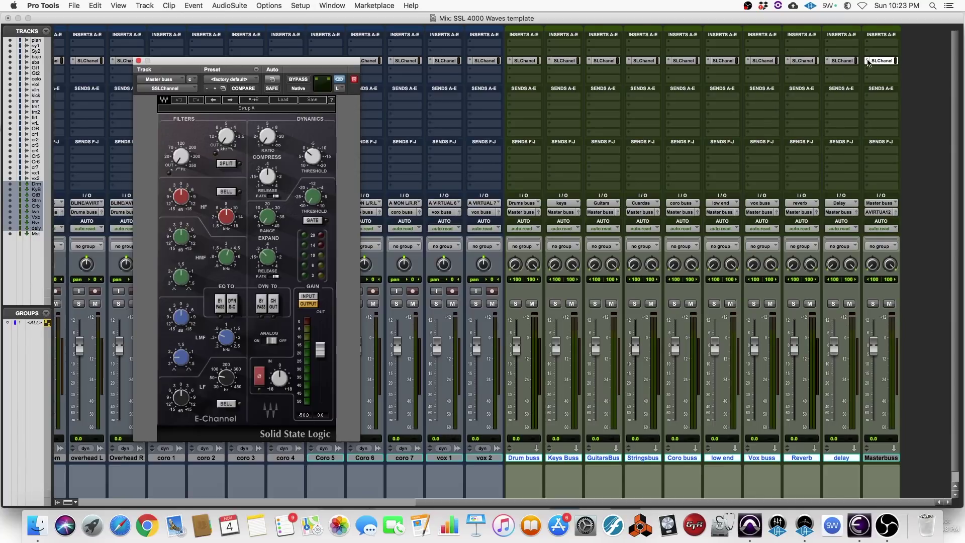
pyautogui.click(867, 64)
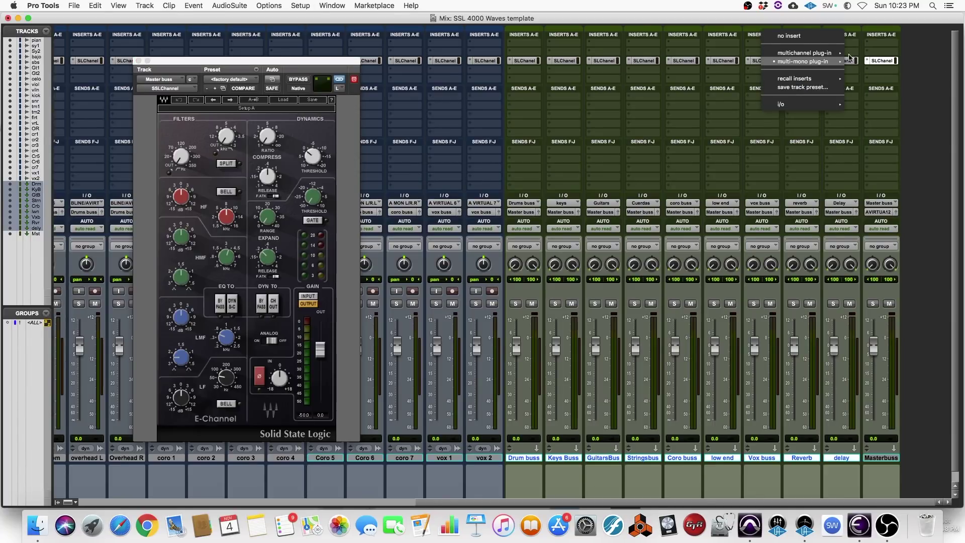
pyautogui.click(818, 36)
# Insert the multichannel SSLComp (stereo) dynamics plug-in in the emptied Masterbuss slot and close its window.
pyautogui.click(881, 62)
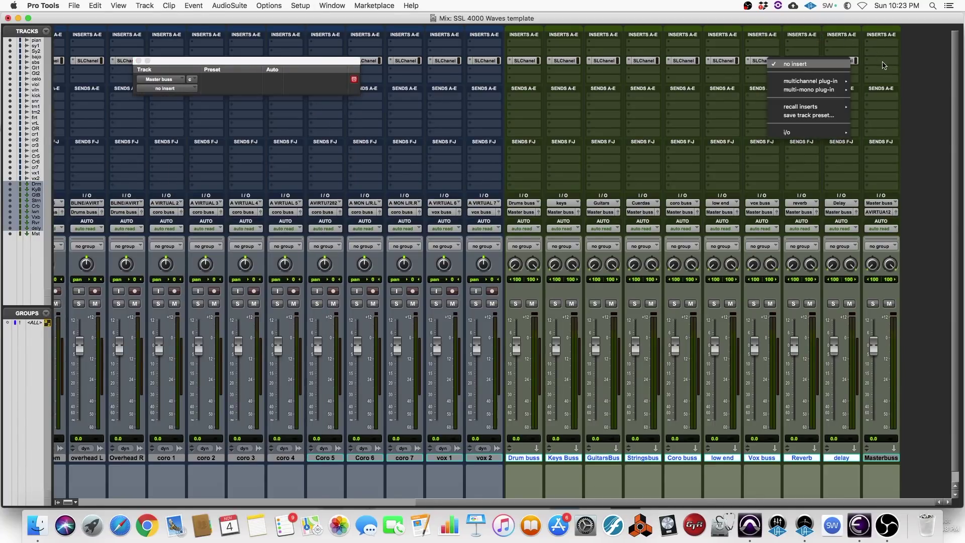
pyautogui.moveTo(828, 84)
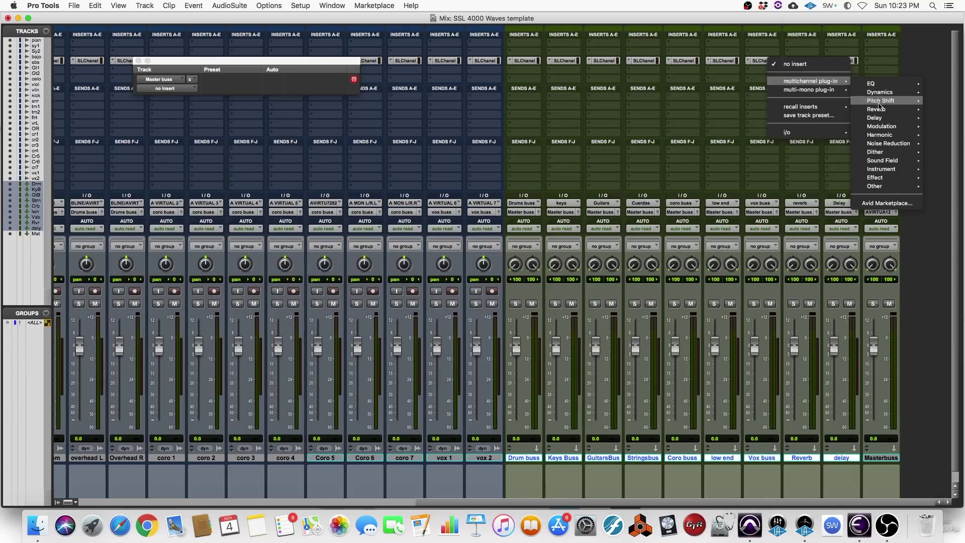
pyautogui.moveTo(885, 95)
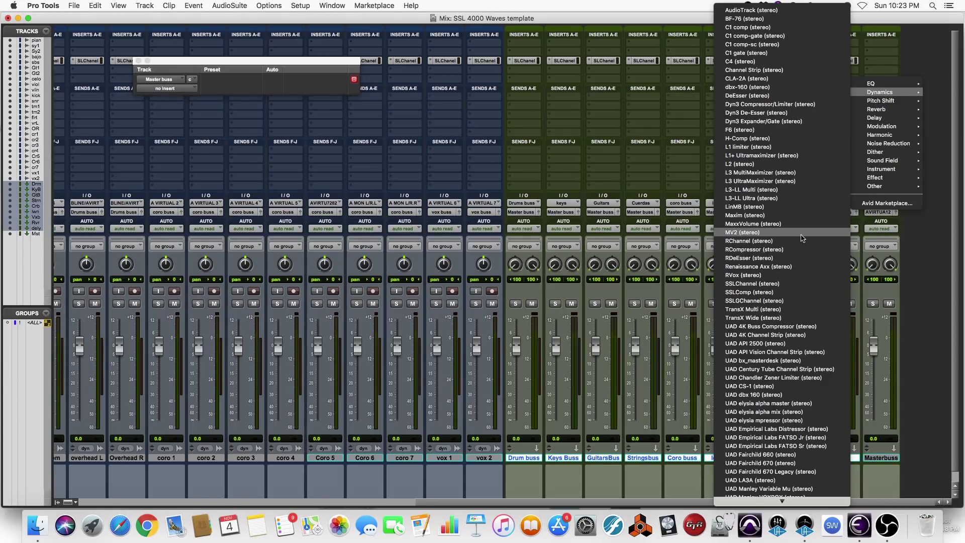
pyautogui.click(802, 293)
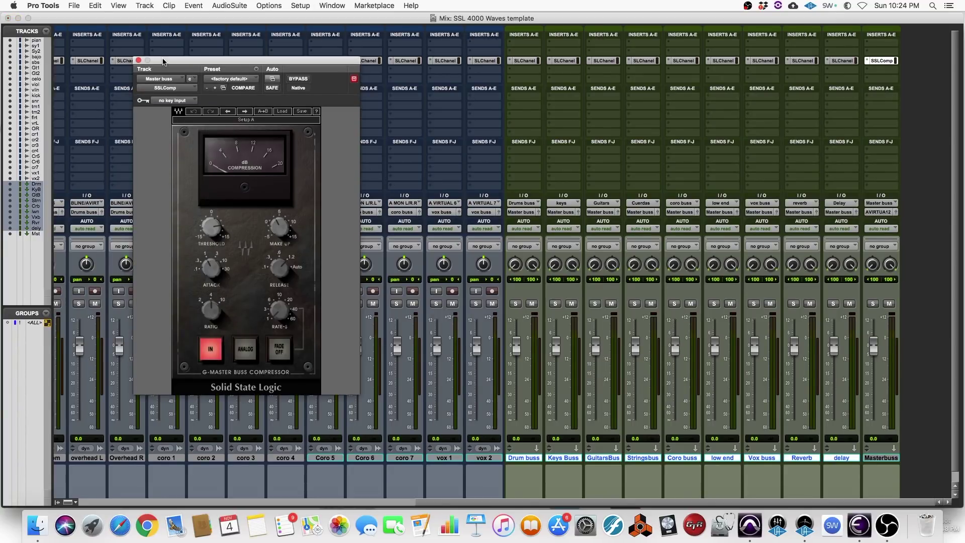
pyautogui.moveTo(160, 61); pyautogui.dragTo(300, 100)
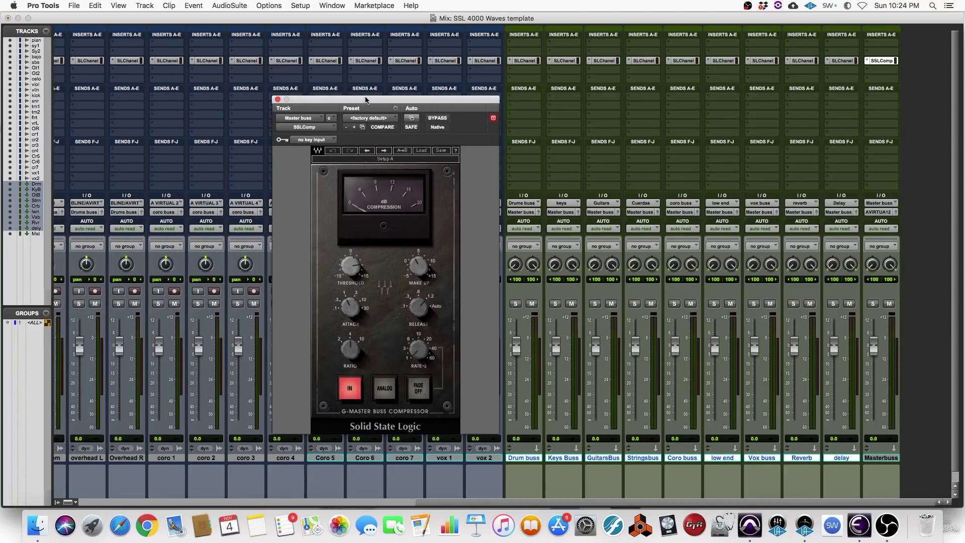
pyautogui.moveTo(366, 99); pyautogui.dragTo(405, 104)
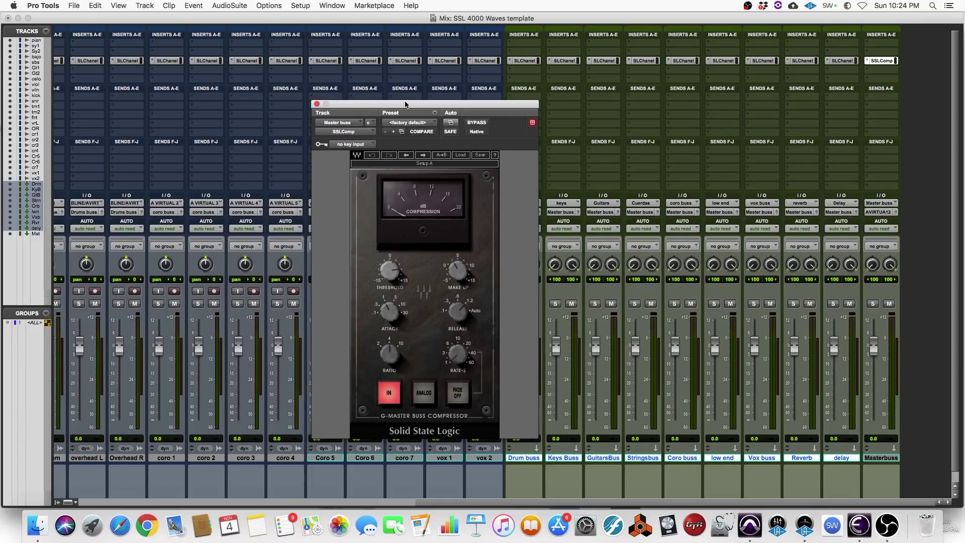
pyautogui.click(317, 104)
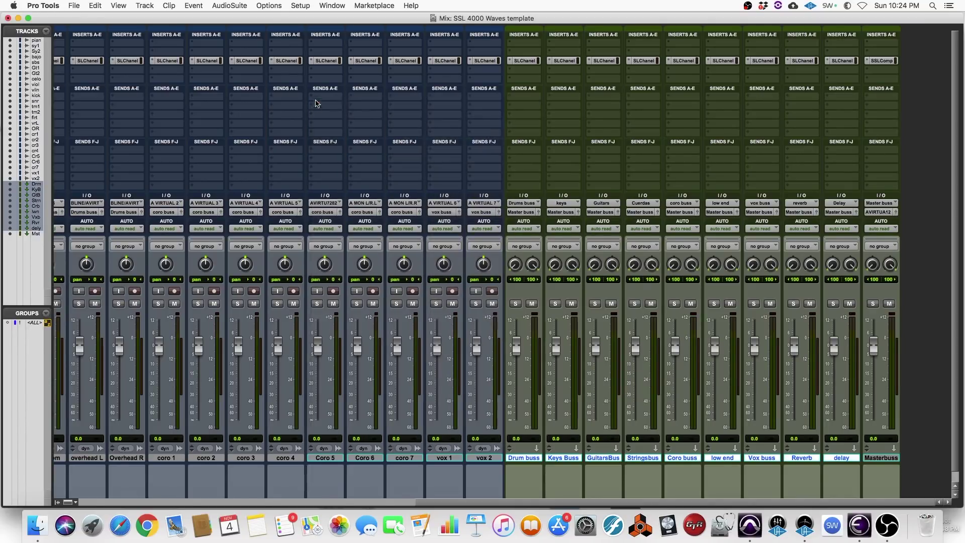
pyautogui.rightClick(882, 62)
pyautogui.click(848, 65)
# Inspect the SSLChannel plug-ins on the tracks from piano to cello and close the plug-in window.
pyautogui.moveTo(796, 502); pyautogui.dragTo(394, 517)
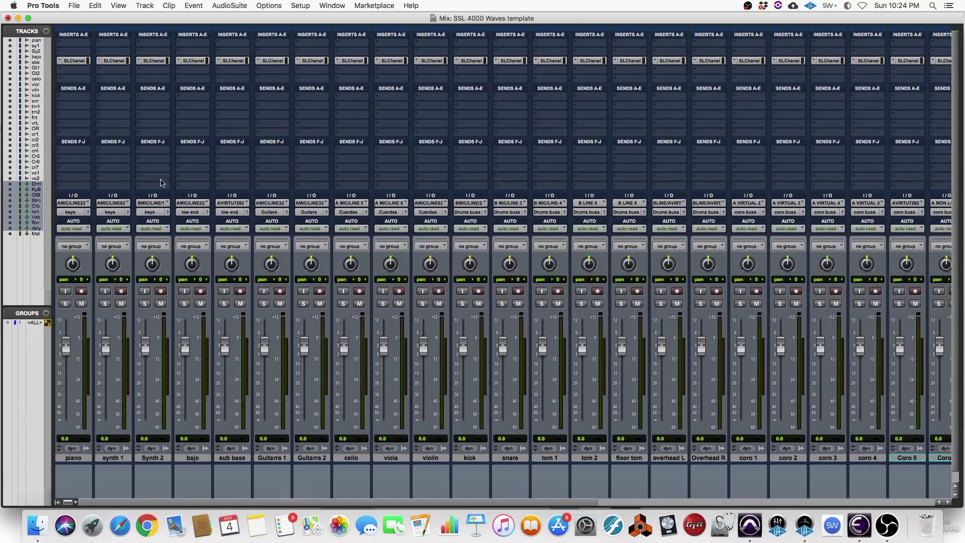
pyautogui.click(71, 61)
pyautogui.click(119, 62)
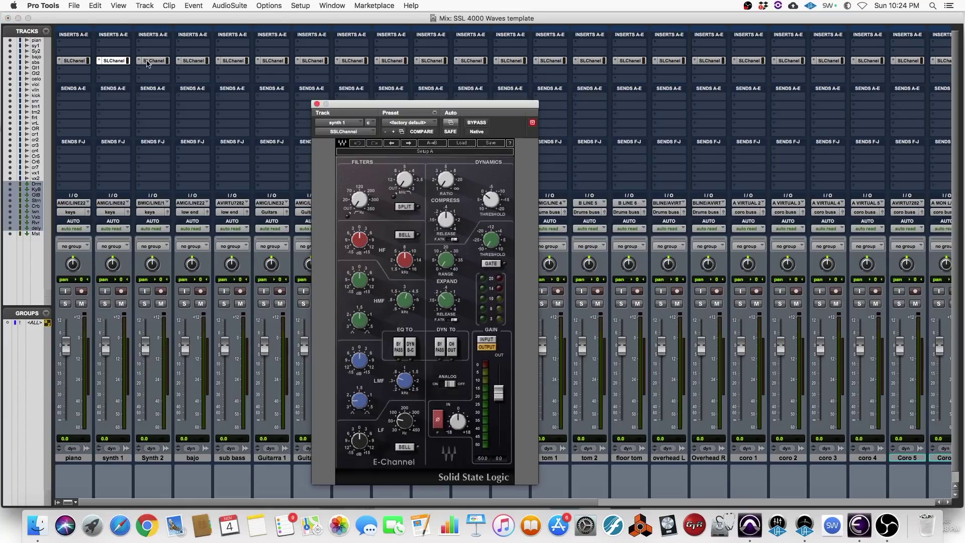
pyautogui.click(162, 61)
pyautogui.click(199, 62)
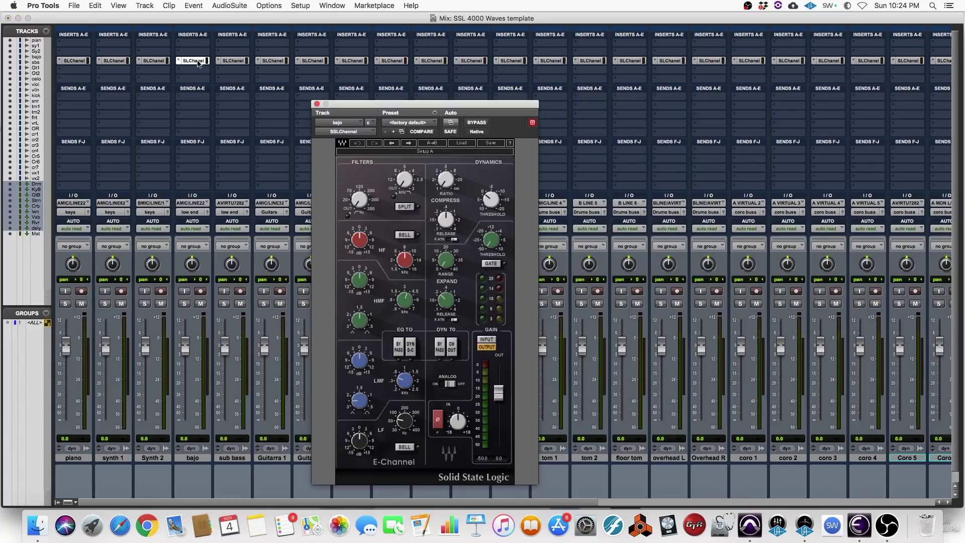
pyautogui.click(276, 63)
pyautogui.click(312, 62)
pyautogui.click(344, 60)
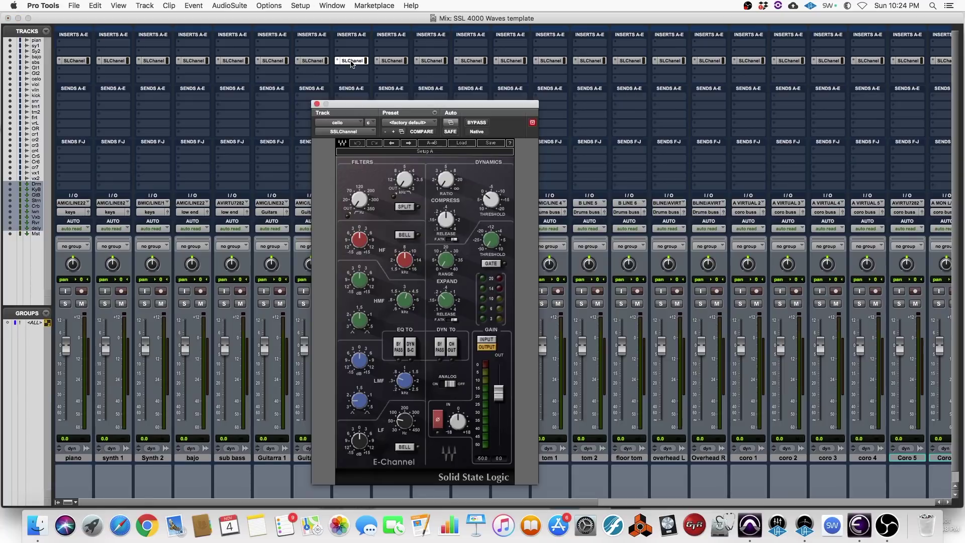
pyautogui.moveTo(390, 108); pyautogui.dragTo(596, 73)
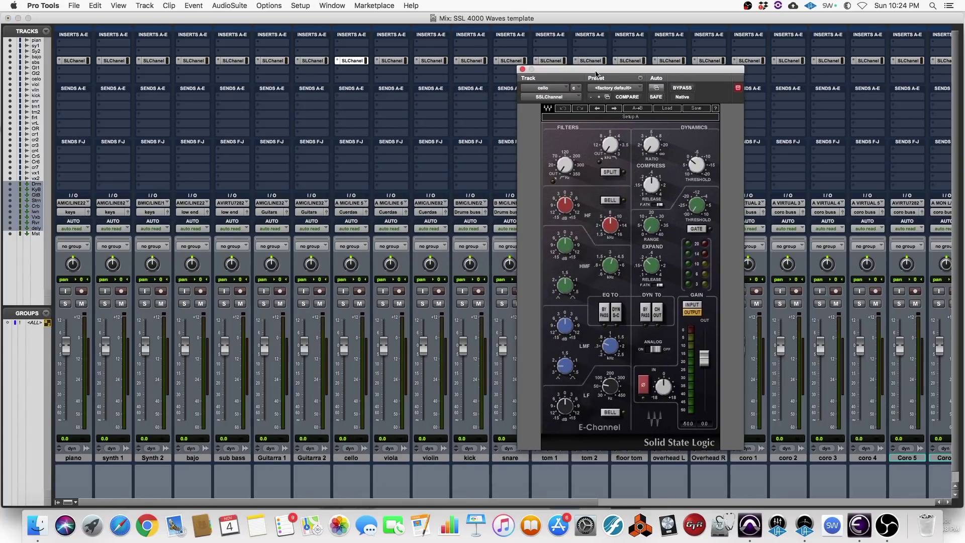
pyautogui.moveTo(586, 69); pyautogui.dragTo(648, 91)
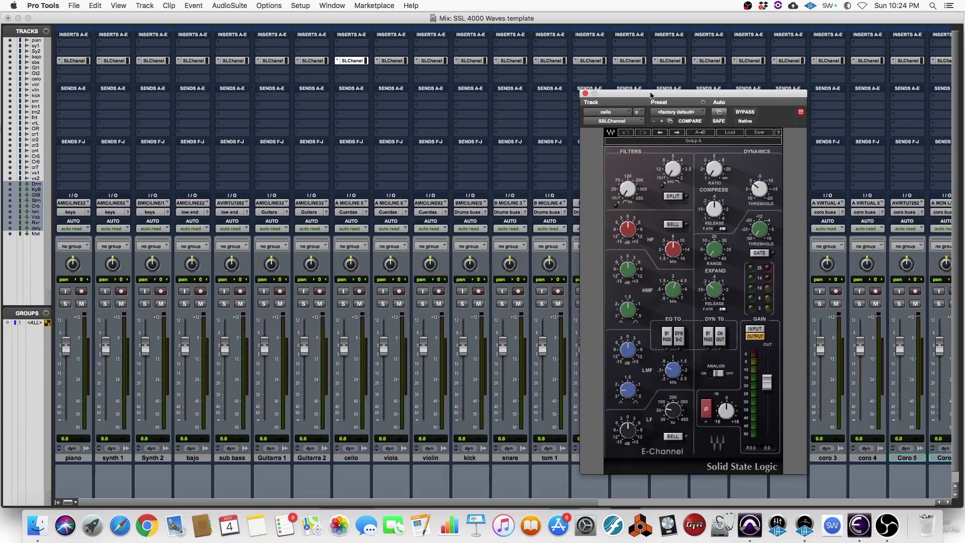
pyautogui.click(585, 92)
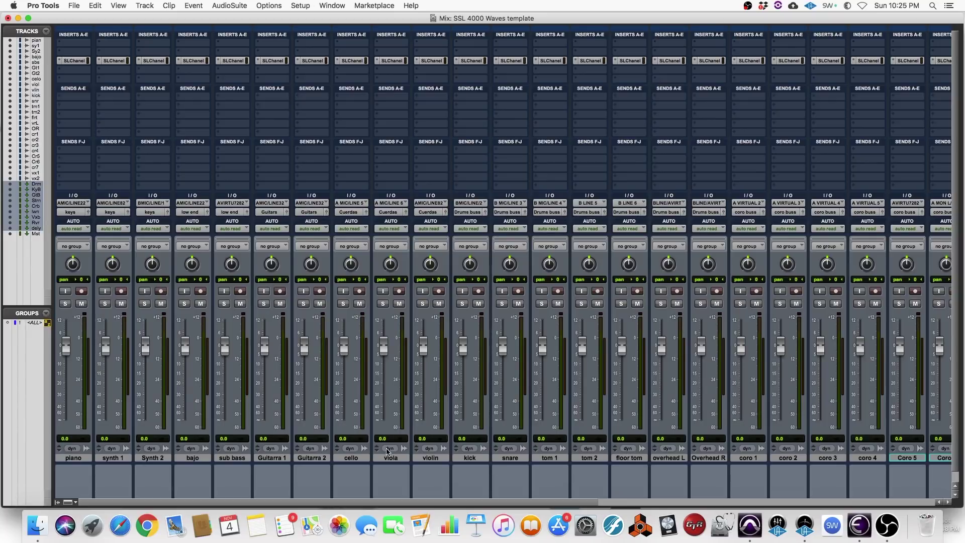
# Set the inputs of the piano through violin tracks together to A MIC/LINE/HIZ / A MIC/LINE/HIZ 2 (2).L (Mono).
pyautogui.click(425, 458)
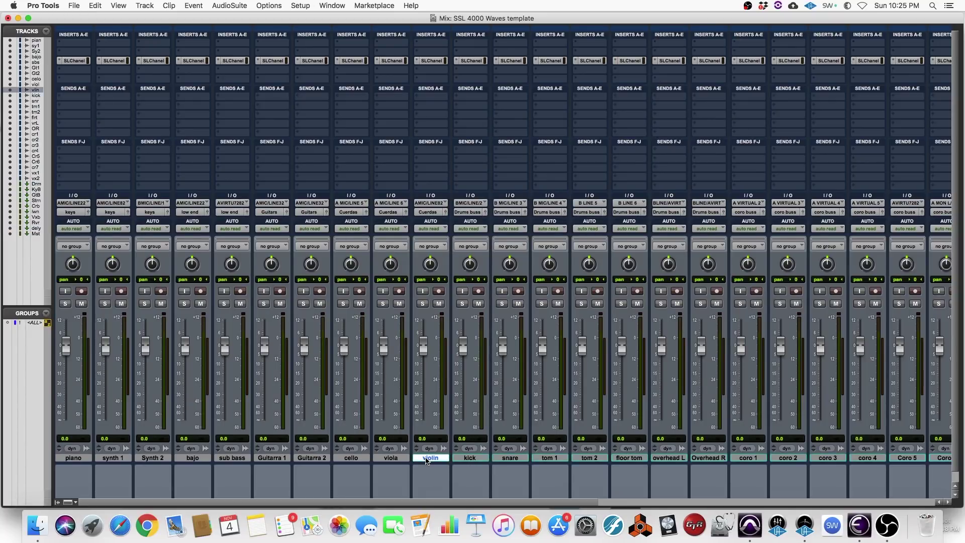
pyautogui.keyDown('shift'); pyautogui.click(72, 458); pyautogui.keyUp('shift')
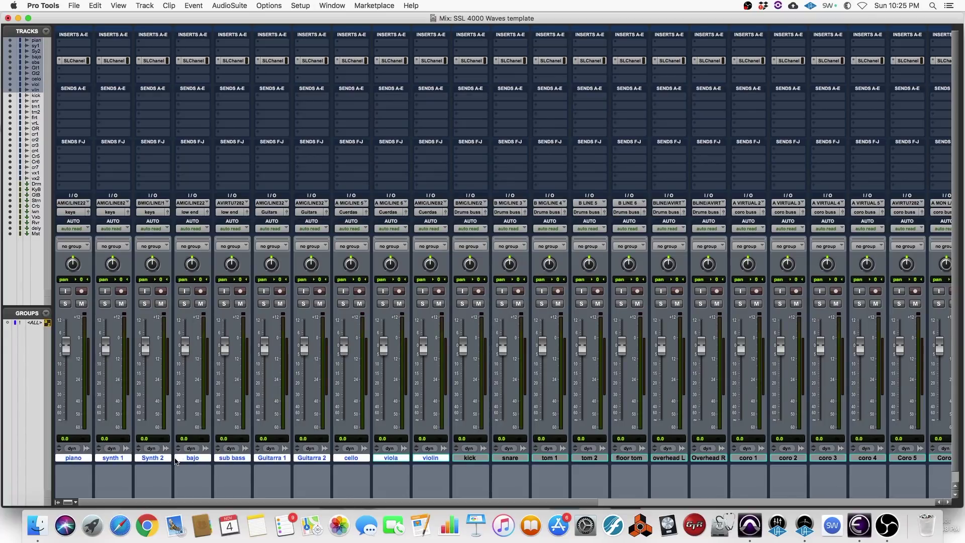
pyautogui.click(77, 206)
pyautogui.moveTo(97, 205)
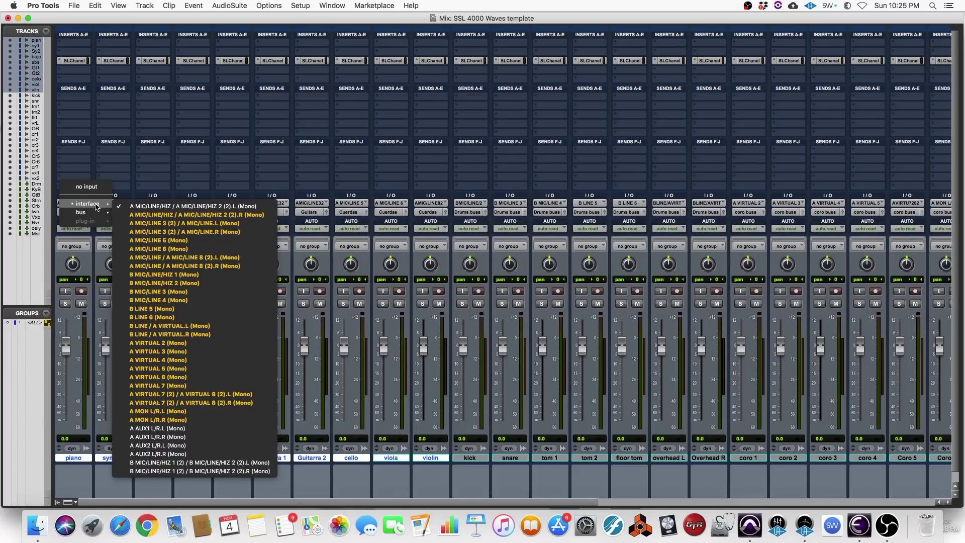
pyautogui.keyDown('alt'); pyautogui.keyDown('shift'); pyautogui.click(142, 209); pyautogui.keyUp('shift'); pyautogui.keyUp('alt')
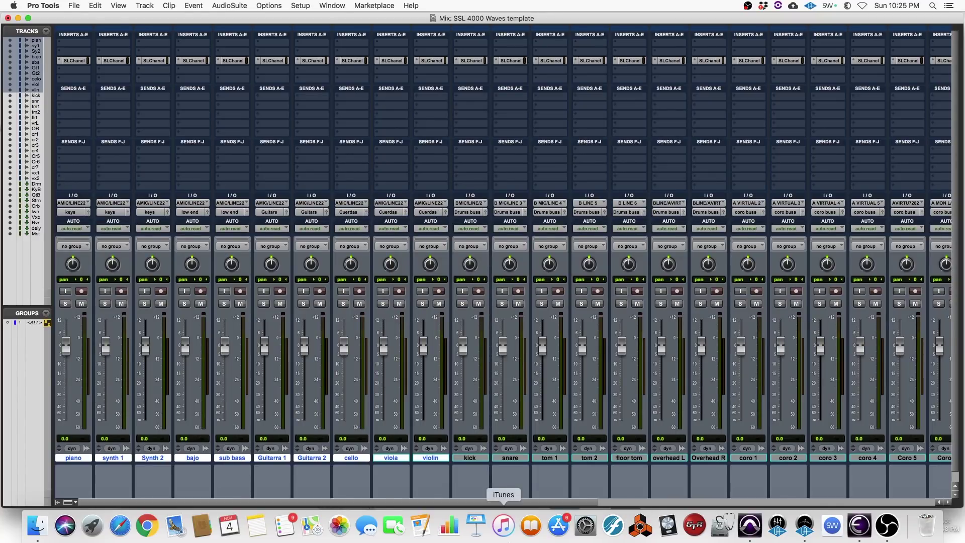
# Assign consecutive interface inputs to the kick through Overhead R tracks, starting at A MIC/LINE/HIZ / A MIC/LINE/HIZ 2 (2).L (Mono).
pyautogui.click(476, 459)
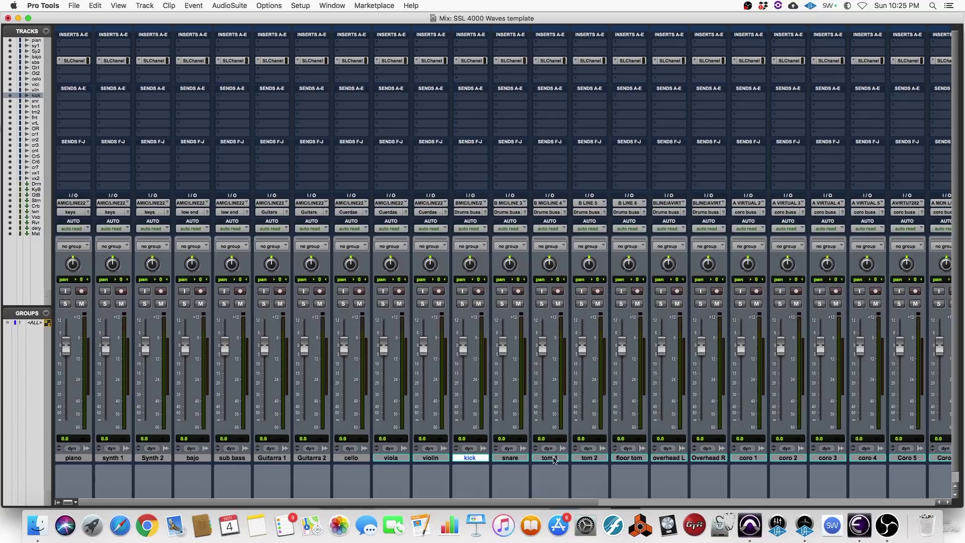
pyautogui.keyDown('shift'); pyautogui.click(715, 459); pyautogui.keyUp('shift')
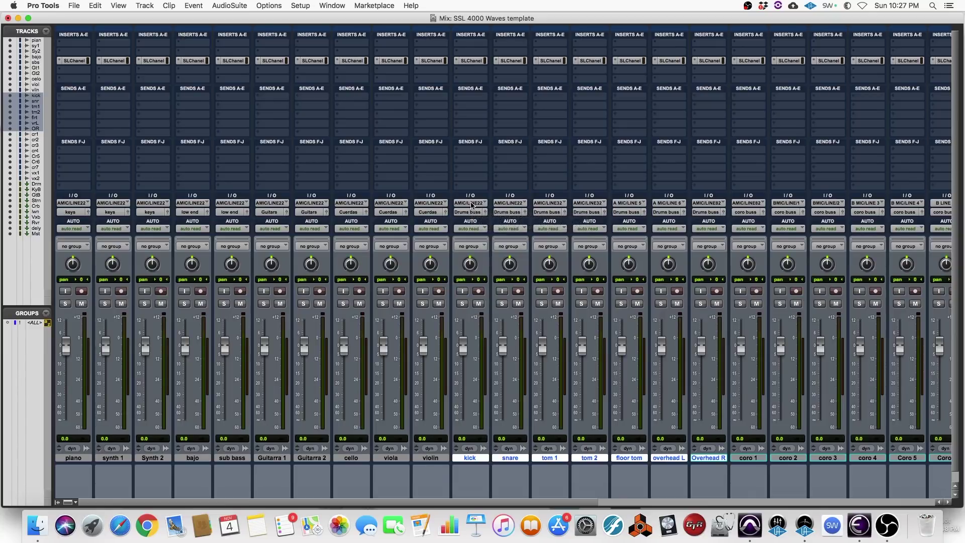
pyautogui.click(472, 204)
pyautogui.moveTo(489, 207)
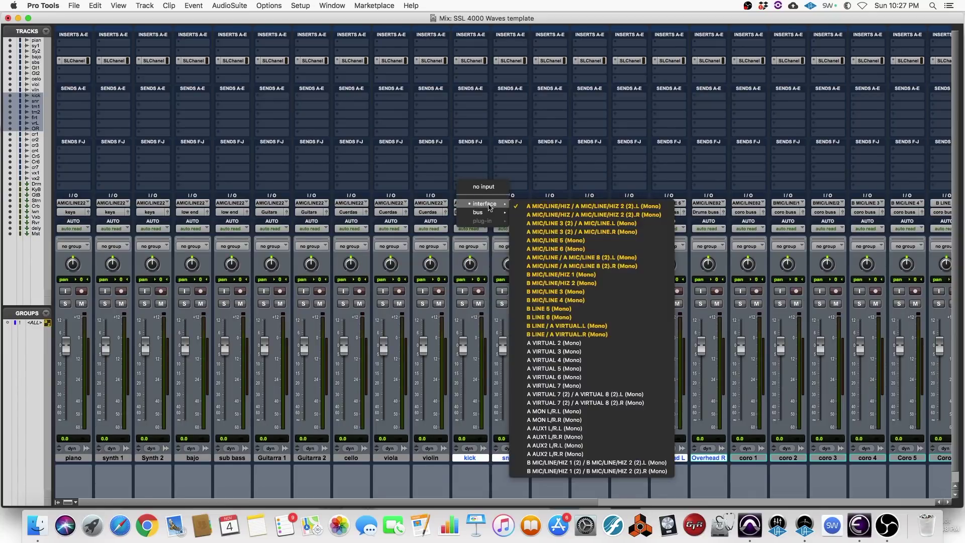
pyautogui.click(553, 207)
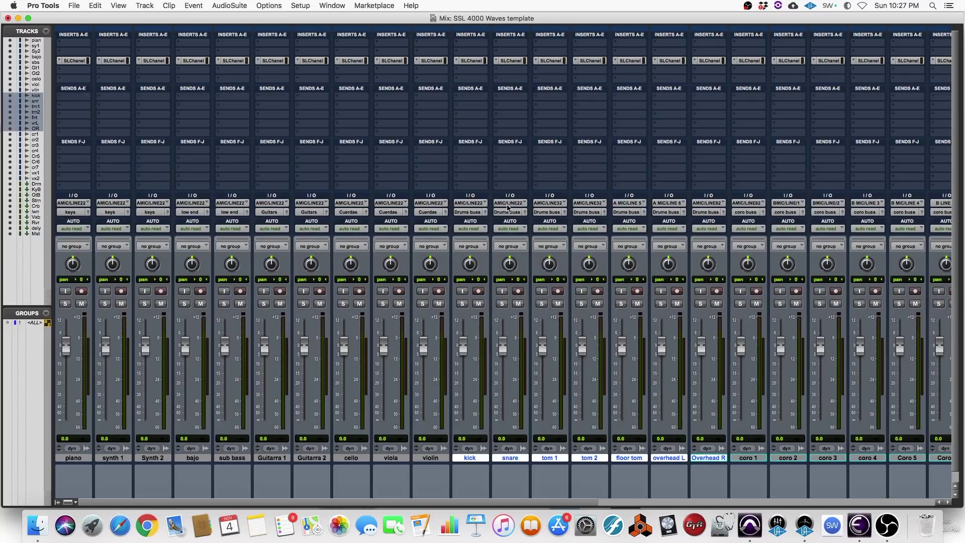
# Check the interface input assignments of the kick, snare and tom 1 tracks.
pyautogui.click(473, 203)
pyautogui.moveTo(473, 204)
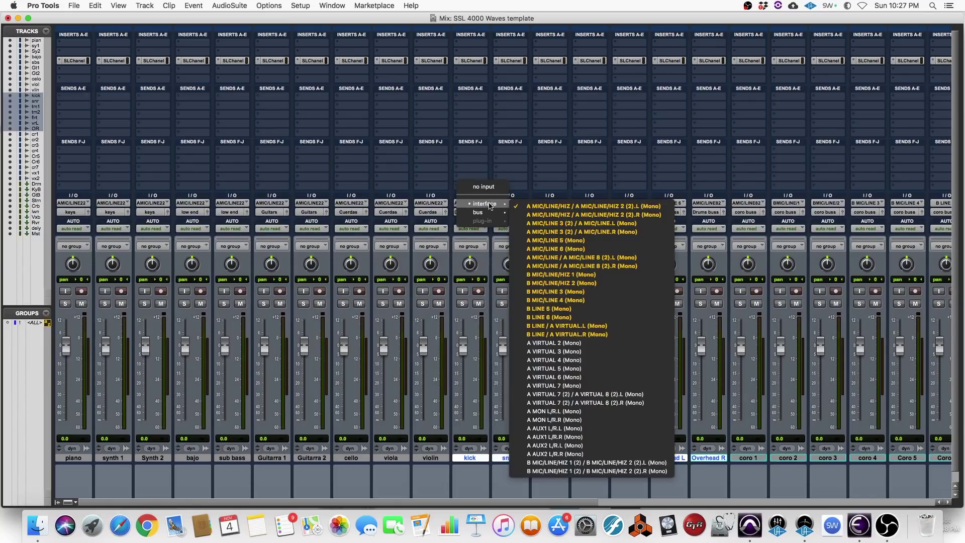
pyautogui.click(513, 203)
pyautogui.click(512, 206)
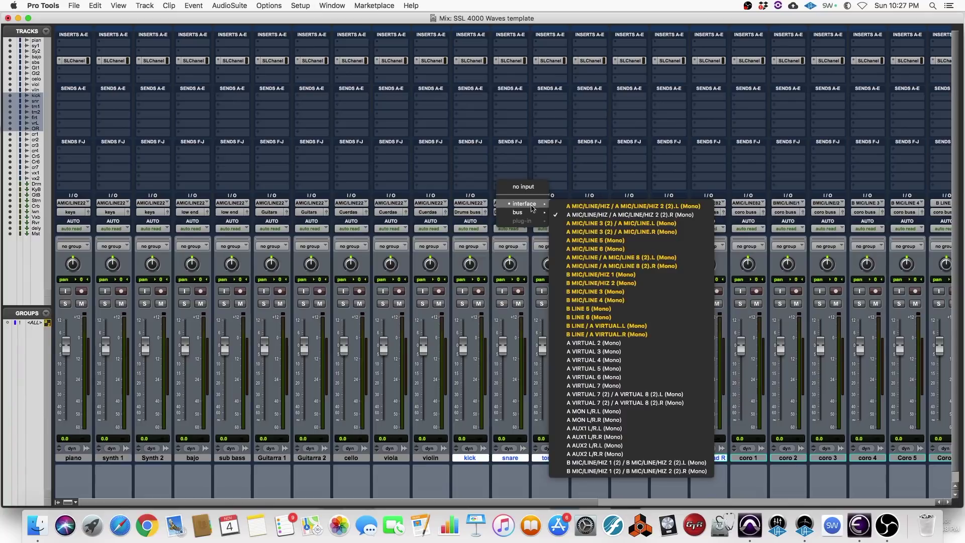
pyautogui.click(561, 178)
pyautogui.click(553, 203)
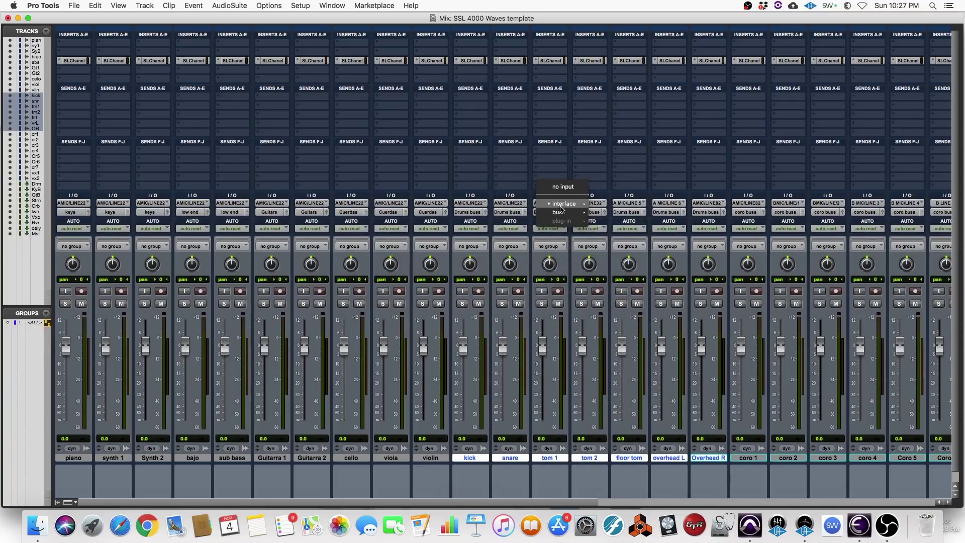
pyautogui.moveTo(562, 204)
pyautogui.click(617, 184)
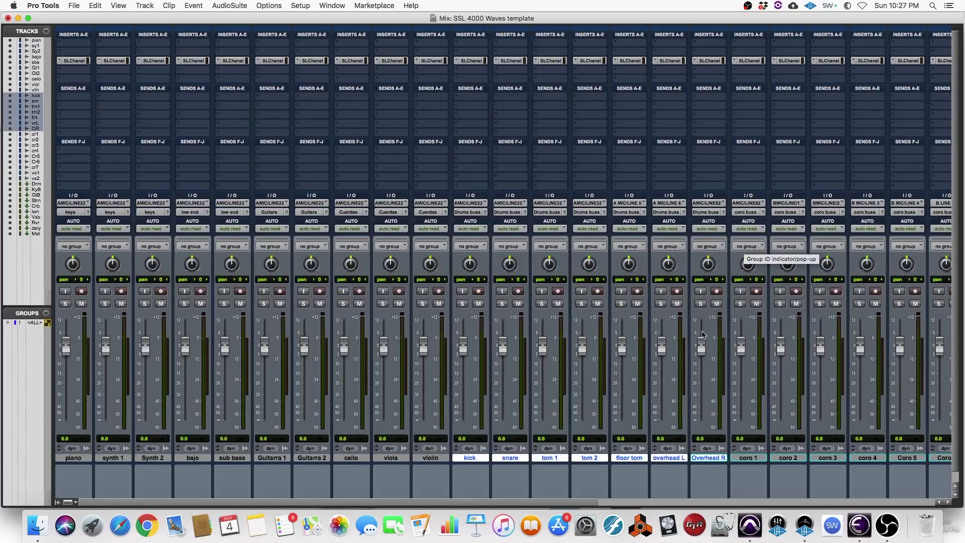
# Set the inputs of the coro 1 through vox 2 tracks together to A MIC/LINE/HIZ / A MIC/LINE/HIZ 2 (2).L (Mono).
pyautogui.moveTo(585, 502); pyautogui.dragTo(757, 509)
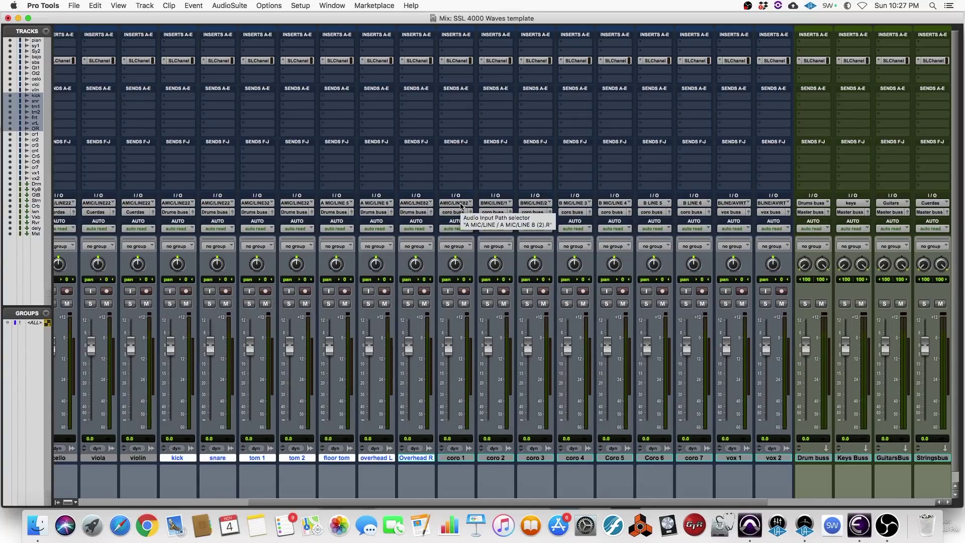
pyautogui.click(464, 458)
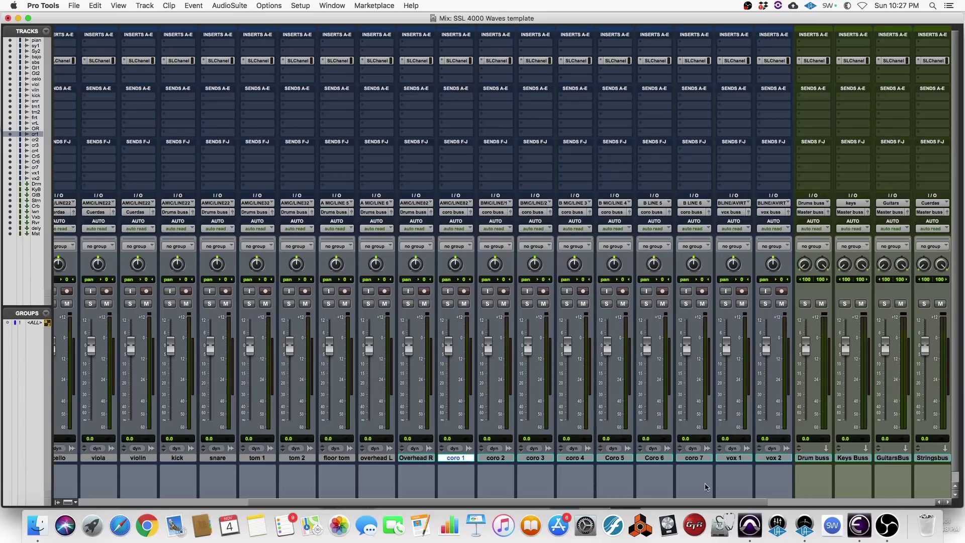
pyautogui.keyDown('shift'); pyautogui.click(769, 458); pyautogui.keyUp('shift')
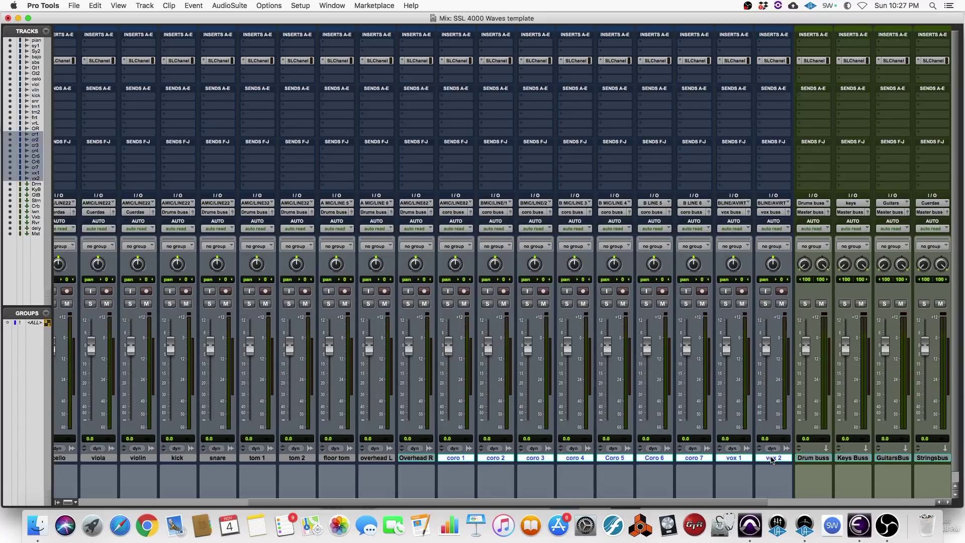
pyautogui.click(456, 204)
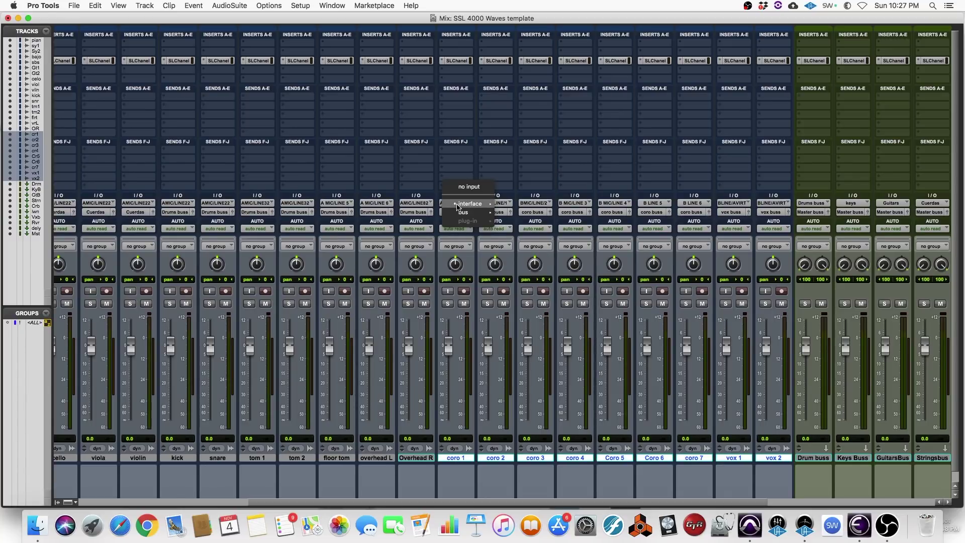
pyautogui.moveTo(458, 206)
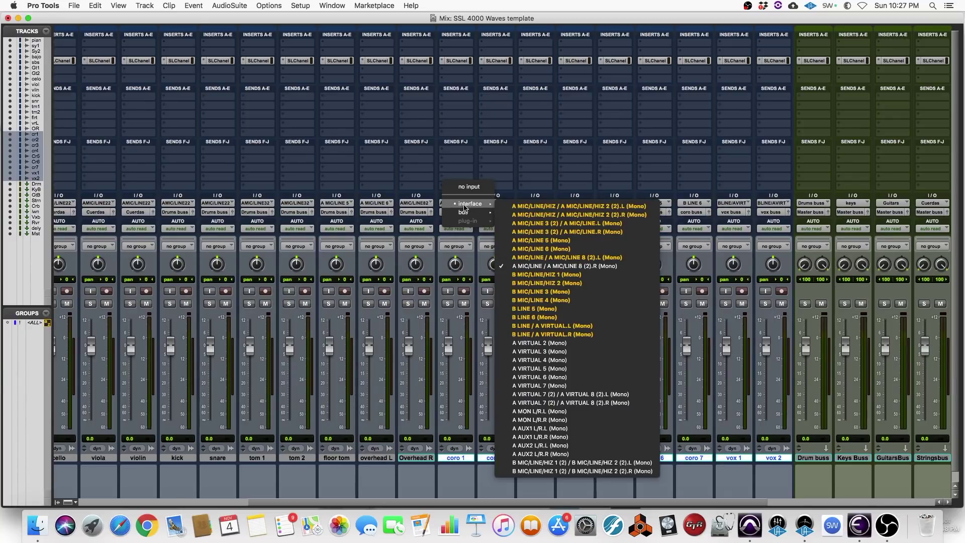
pyautogui.click(522, 207)
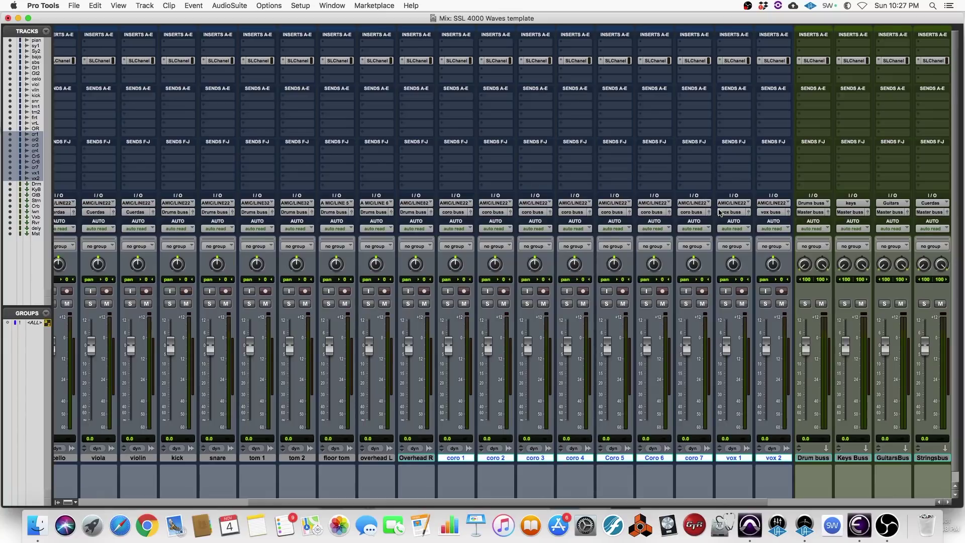
# Save the session as a system-installed template named SSL 4000 Waves template in the Record+Mix category, without including media.
pyautogui.click(74, 6)
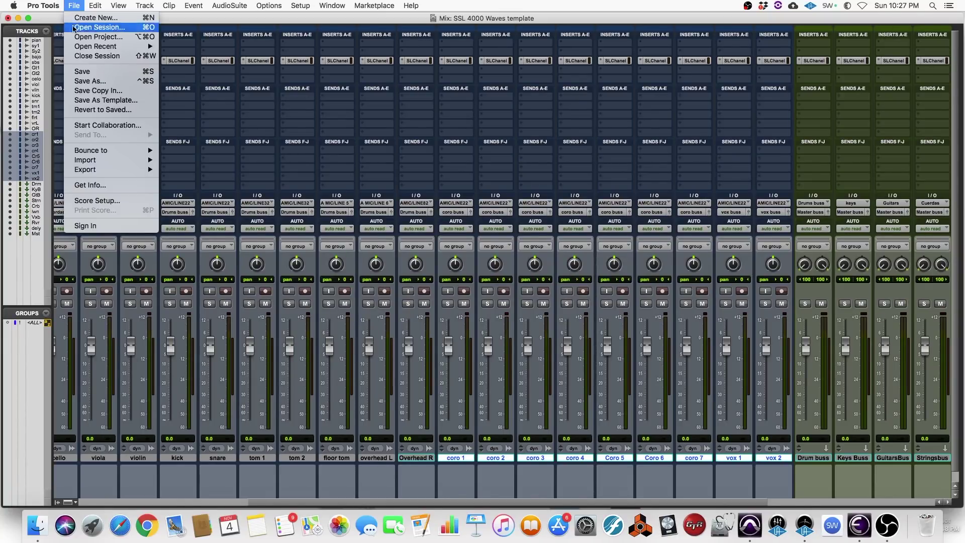
pyautogui.click(99, 102)
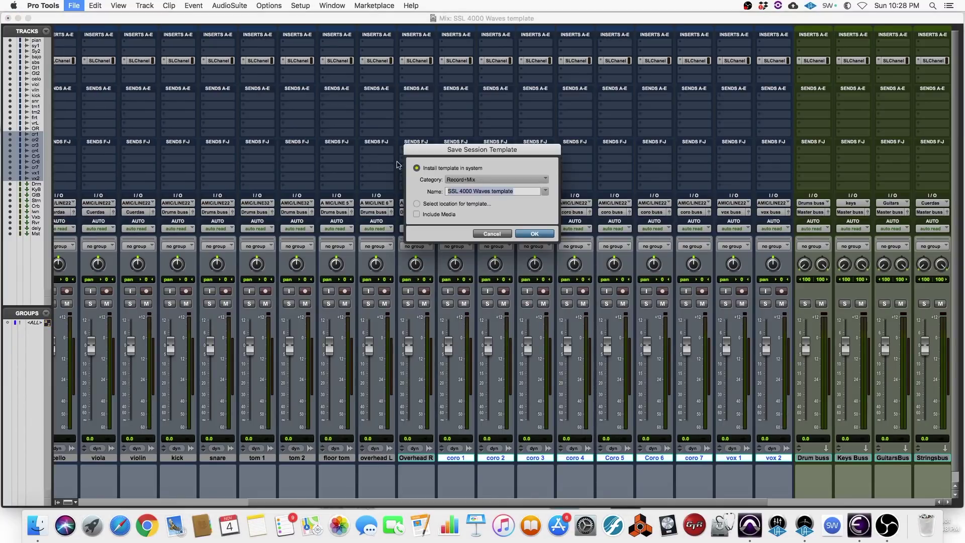
pyautogui.click(483, 179)
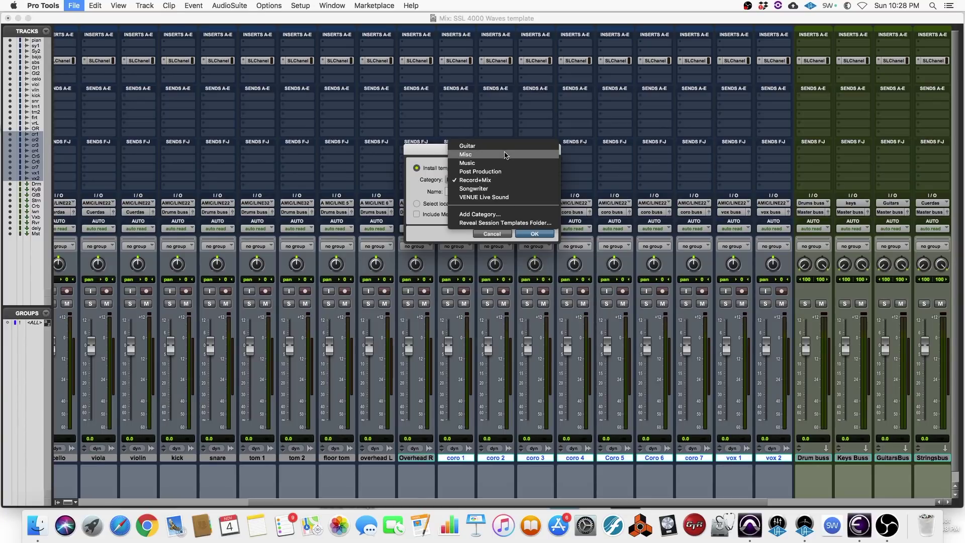
pyautogui.click(508, 179)
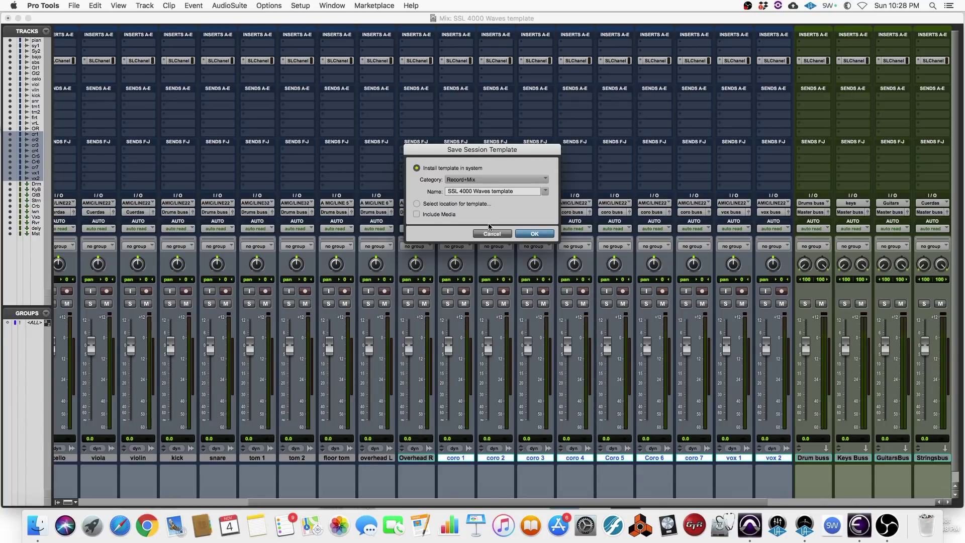
pyautogui.click(536, 234)
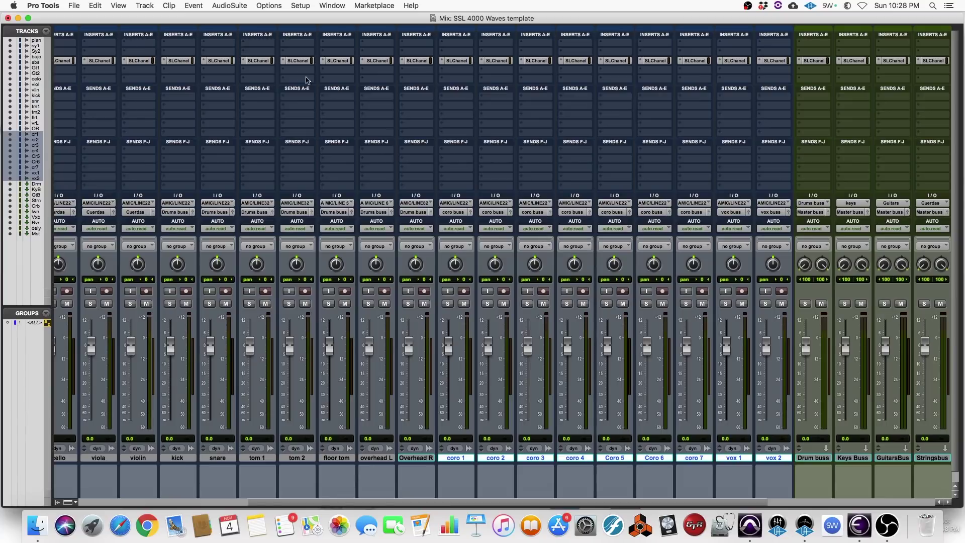
# Look for the SSL 4000 Waves template among the Record+Mix templates for a new session and cancel the session creation.
pyautogui.click(53, 7)
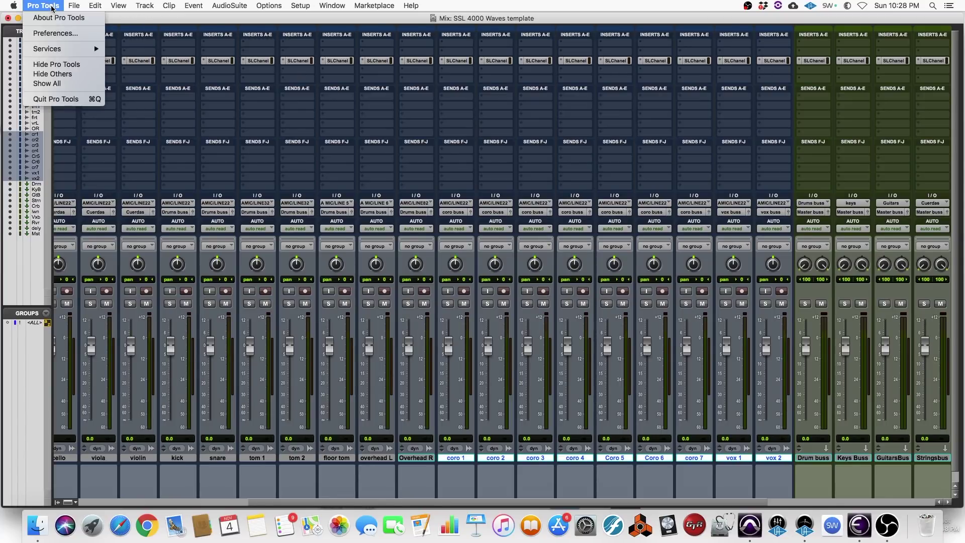
pyautogui.moveTo(74, 6)
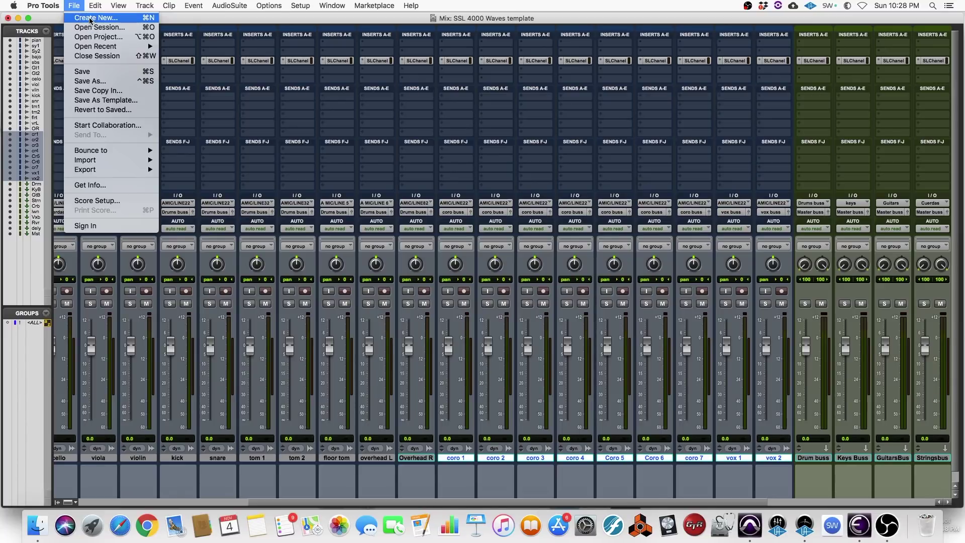
pyautogui.click(90, 19)
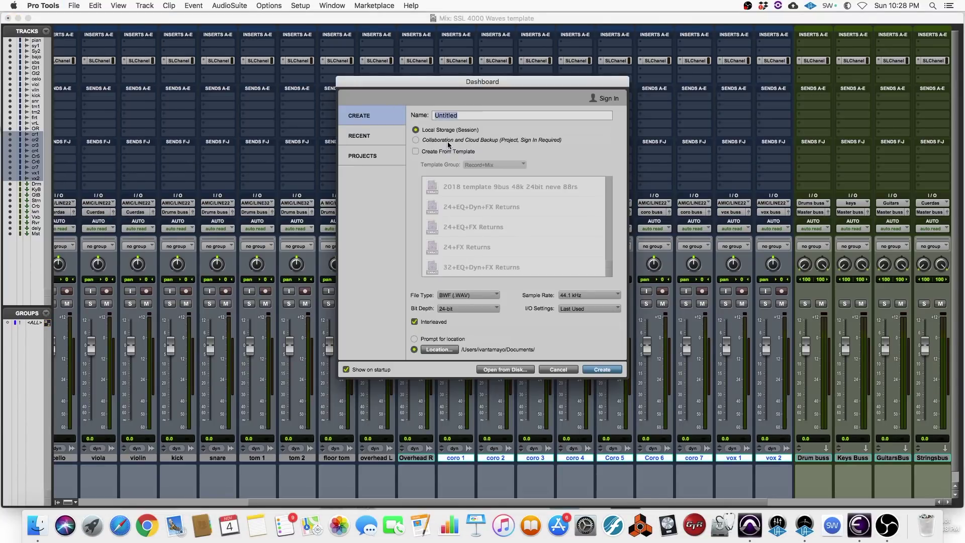
pyautogui.click(416, 151)
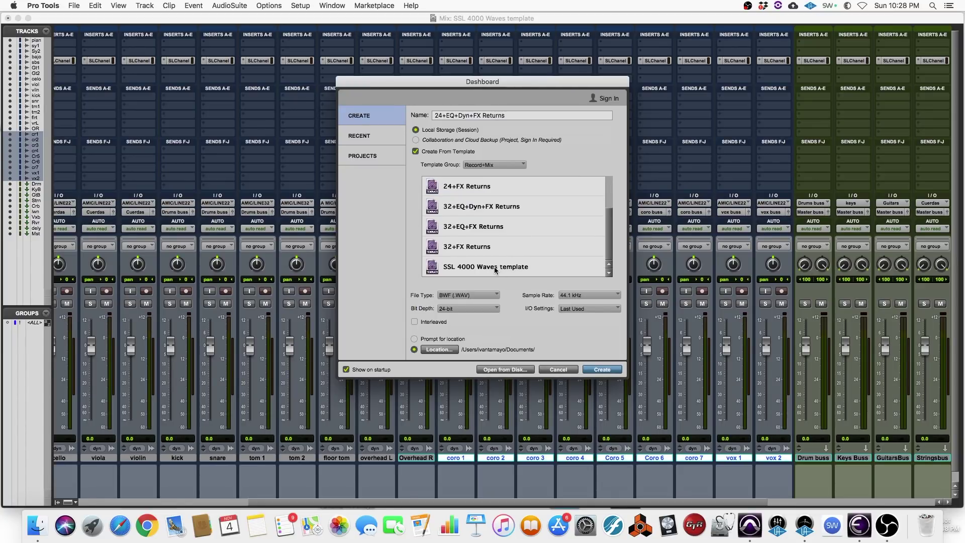
pyautogui.click(558, 370)
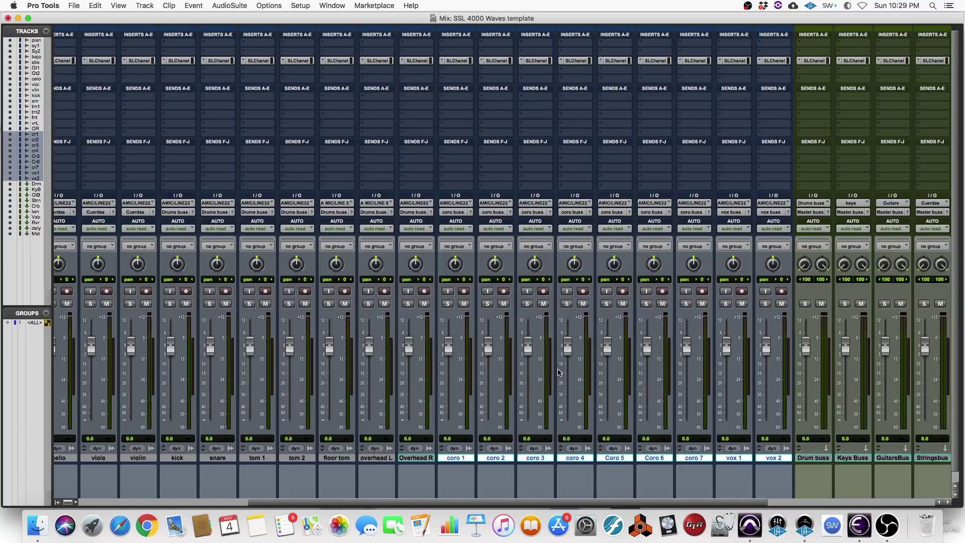